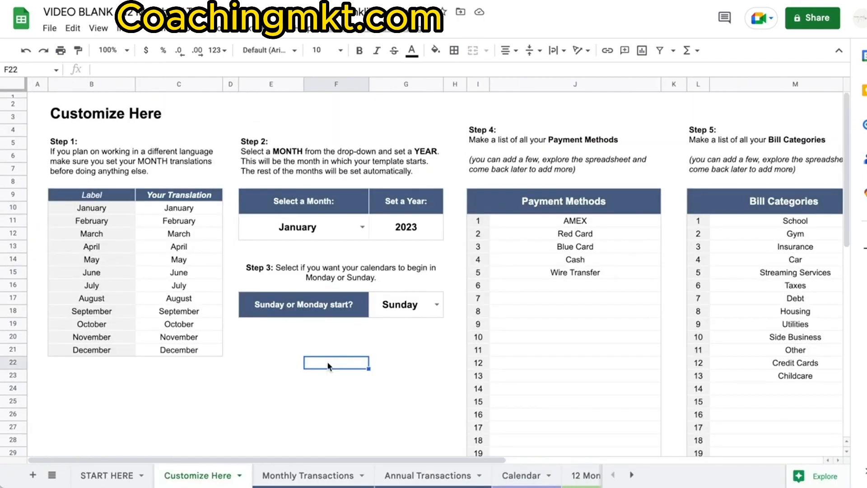
Step: Review the locale and time zone options in the spreadsheet settings, and save with the current selections
click(49, 28)
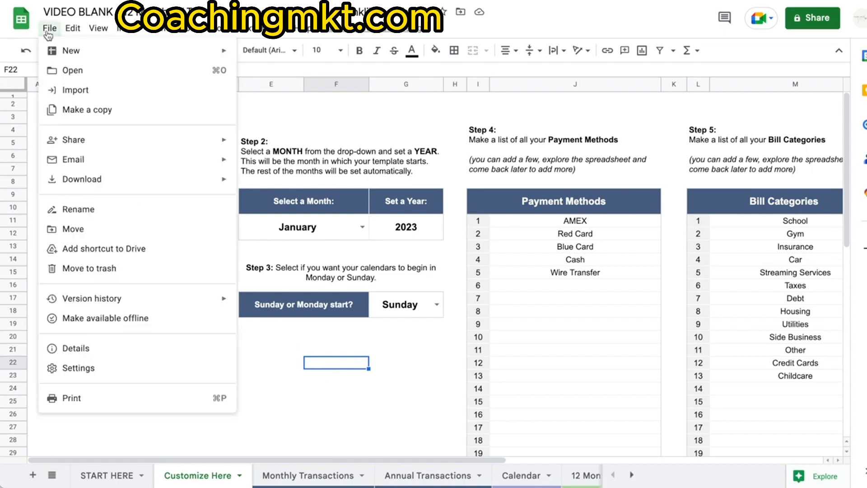
click(89, 368)
click(300, 209)
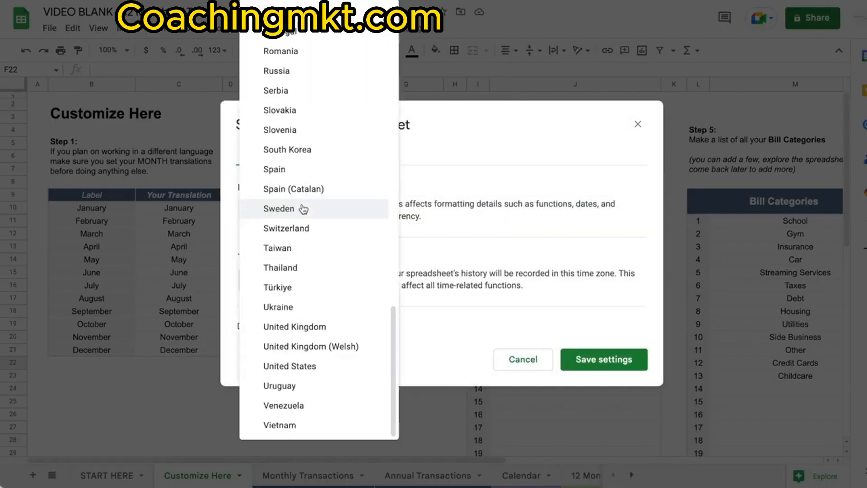
click(478, 166)
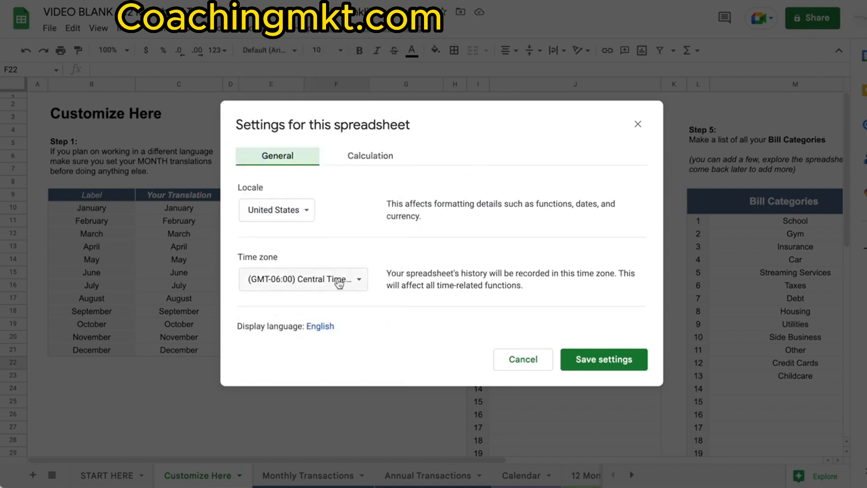
click(339, 280)
click(557, 166)
click(634, 353)
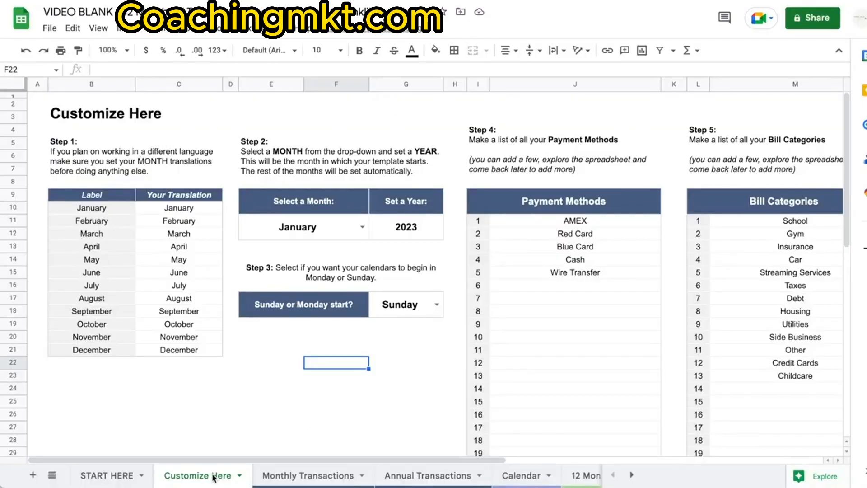
Step: Review the setup instructions on the Customize Here sheet and the month translation cells C10:C21
click(190, 169)
click(296, 163)
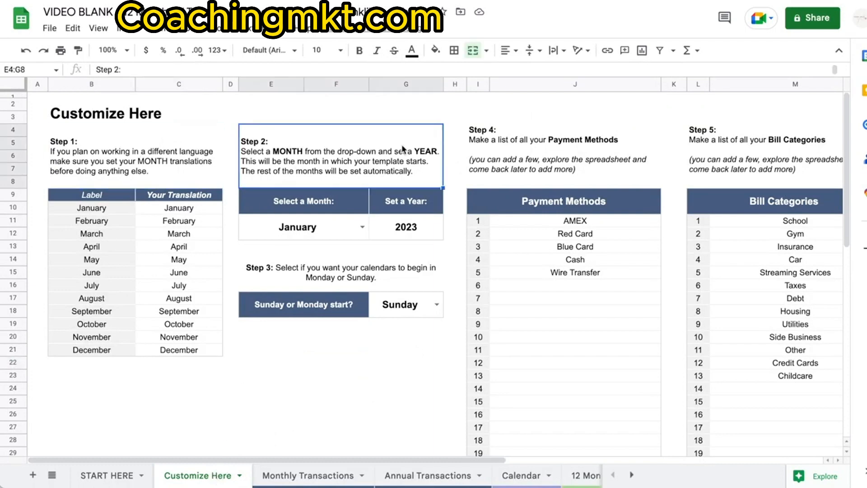
click(515, 141)
click(141, 163)
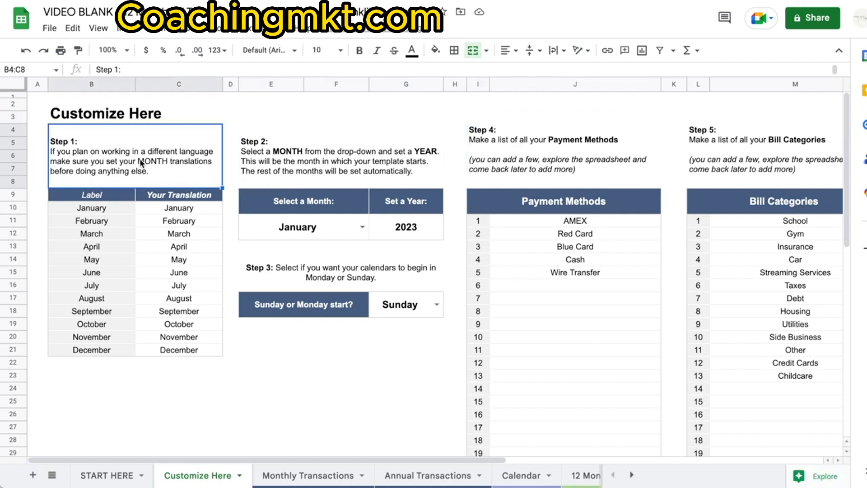
drag(183, 209, 182, 349)
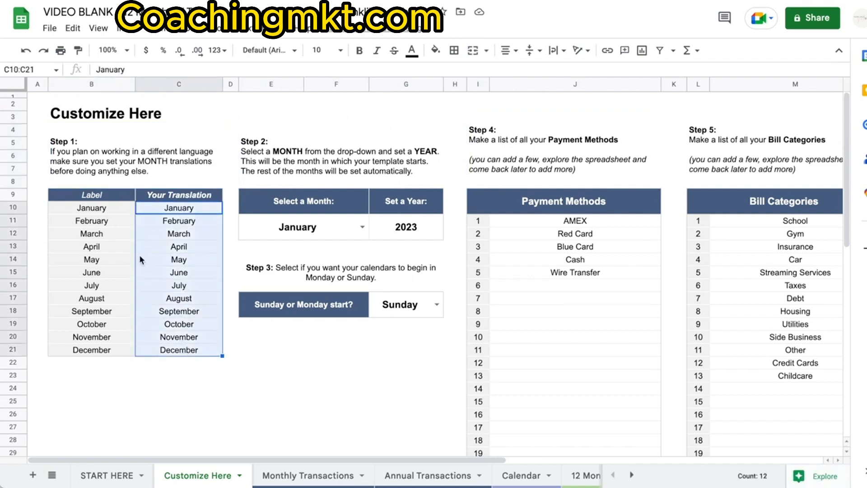
click(127, 247)
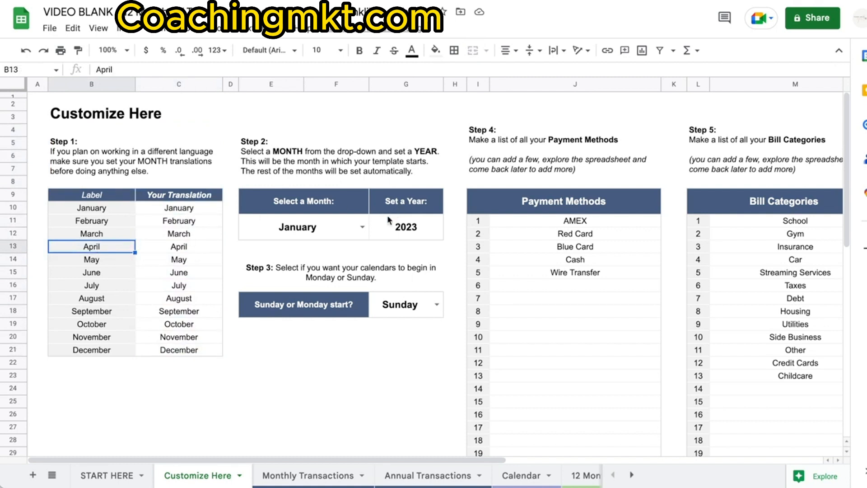
Step: Enter 2023 as the template's year and check the month columns on the Monthly Transactions sheet
click(362, 227)
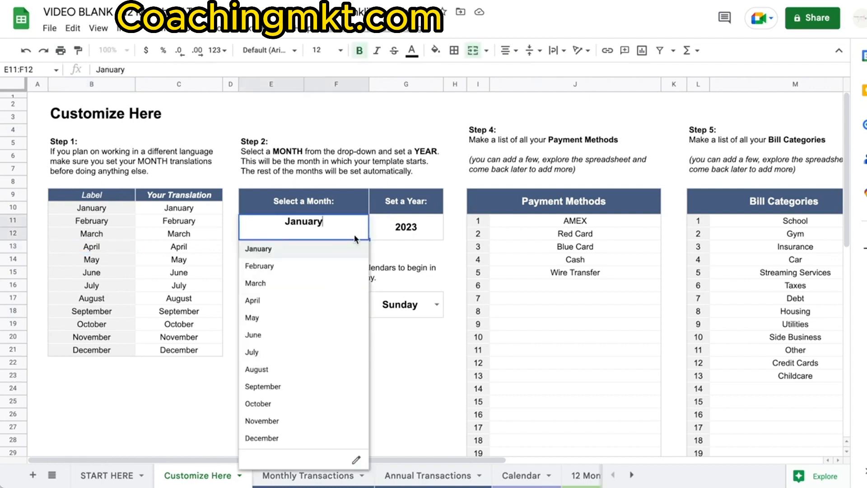
click(417, 233)
text(2023)
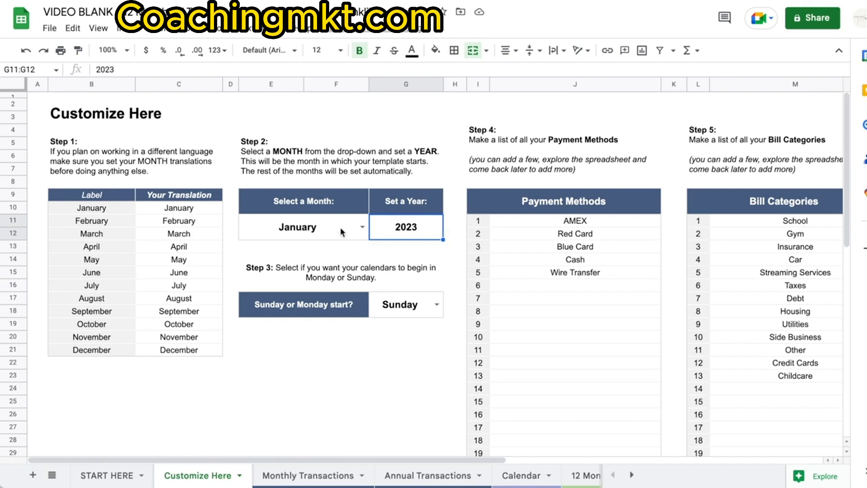
click(307, 473)
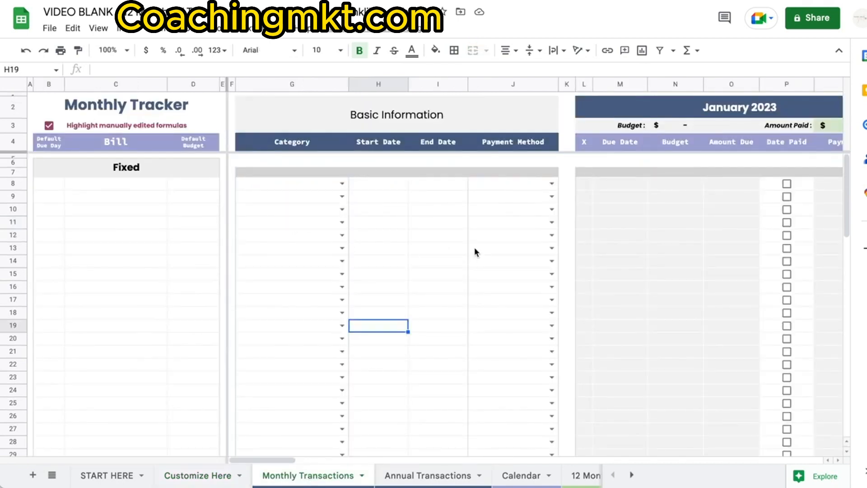
scroll(474, 248, right, 5)
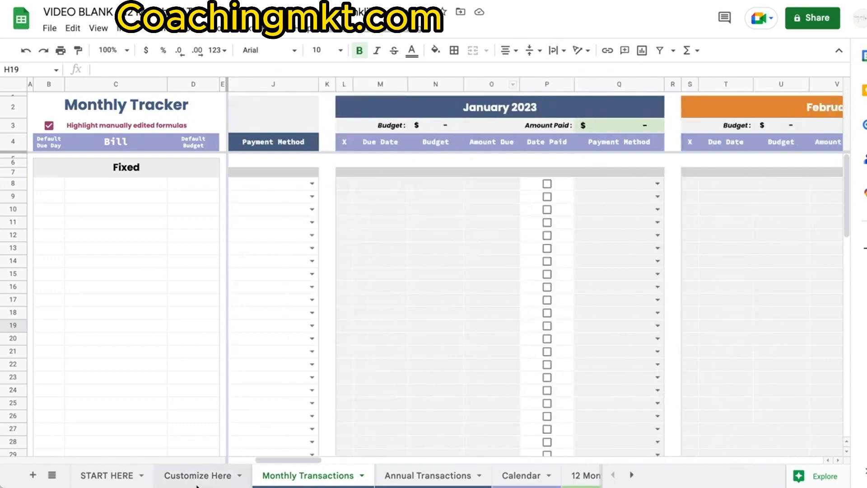
Step: Set the template's start month to March and check the month sequence across the Monthly Transactions sheet
click(208, 472)
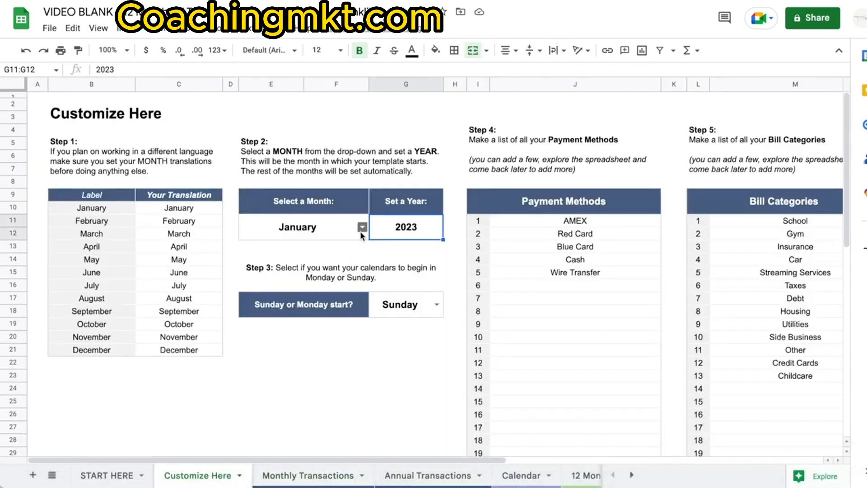
click(361, 231)
click(296, 282)
click(306, 473)
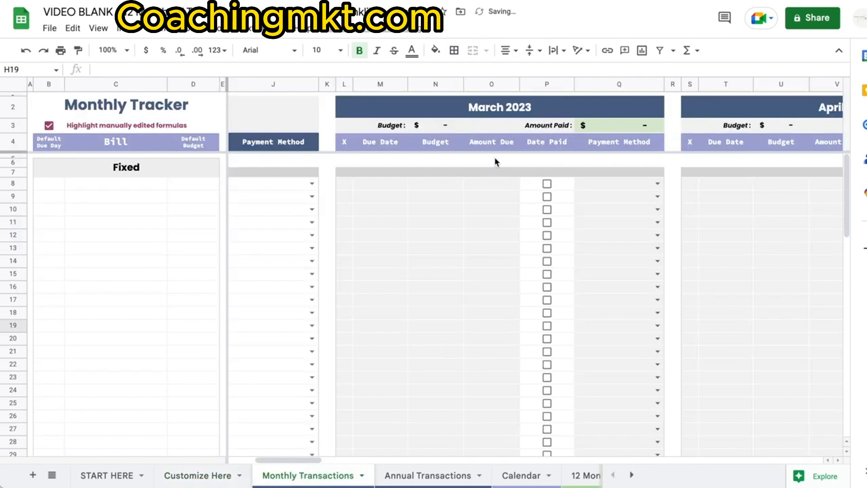
scroll(495, 161, right, 20)
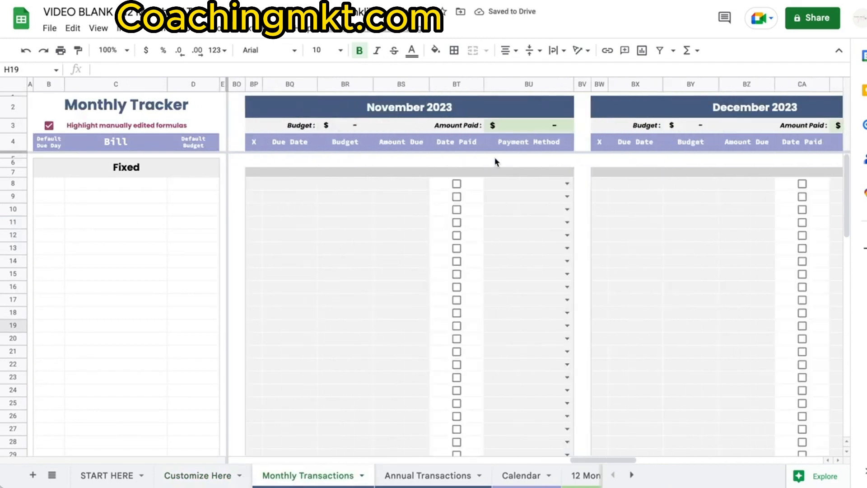
scroll(494, 158, right, 15)
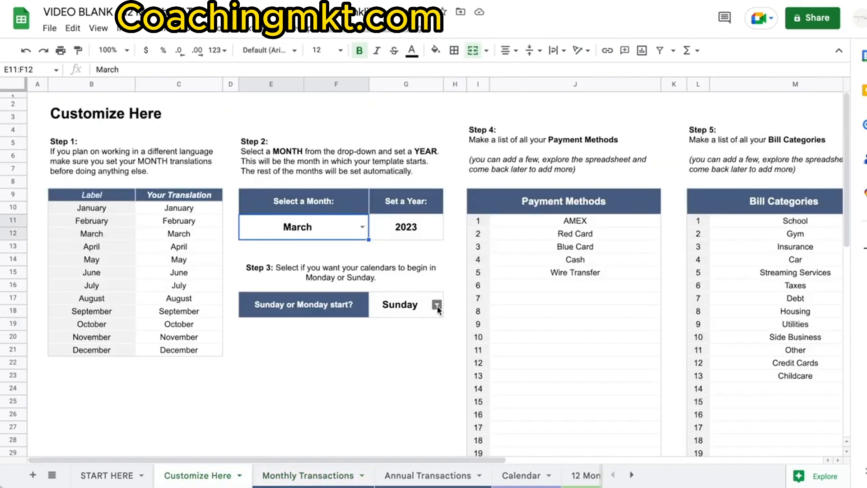
Step: Review the calendar start day options, the Payment Methods list and the Bill Categories list on the Customize Here sheet
click(438, 306)
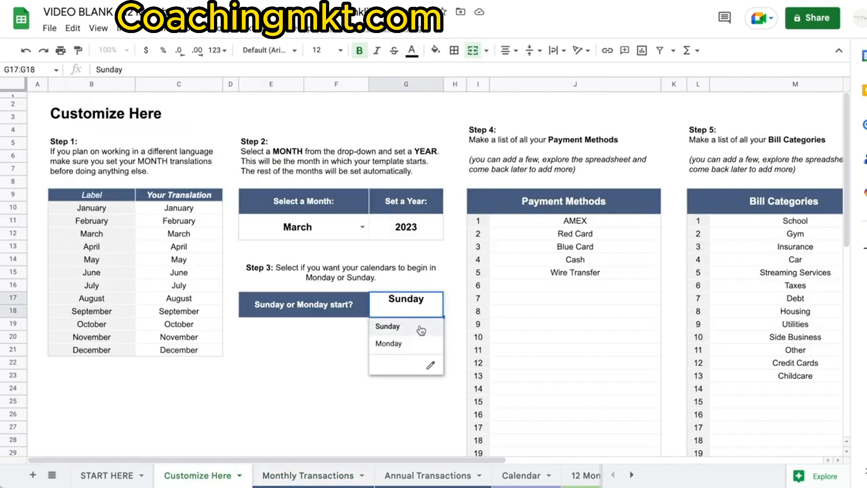
click(457, 247)
scroll(462, 252, right, 5)
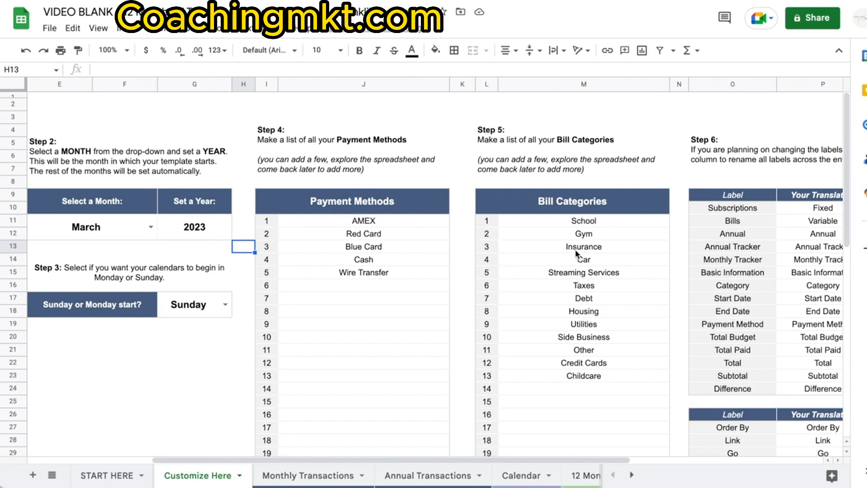
scroll(577, 252, right, 3)
drag(298, 222, 292, 293)
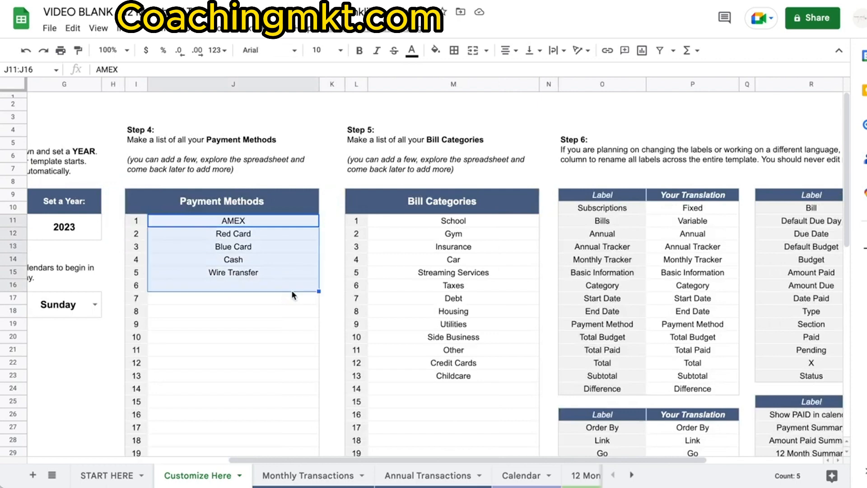
drag(392, 222, 394, 381)
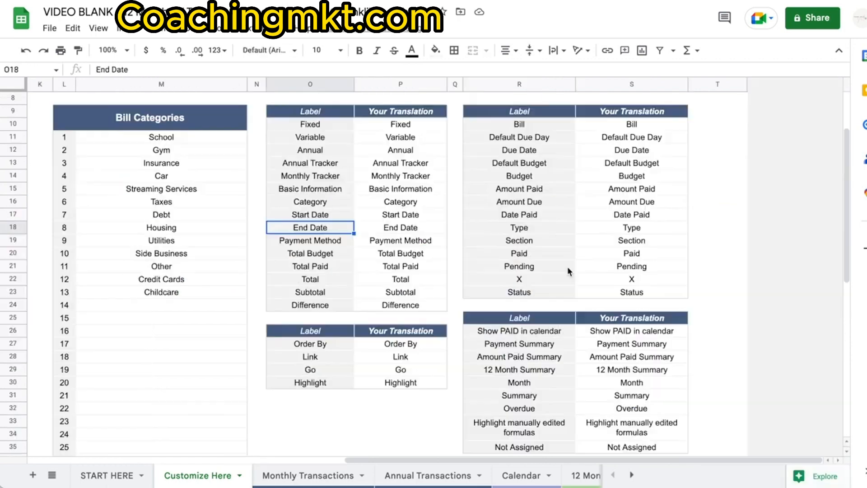
Step: Examine the label tables and their Your Translation columns on the Customize Here sheet
click(444, 204)
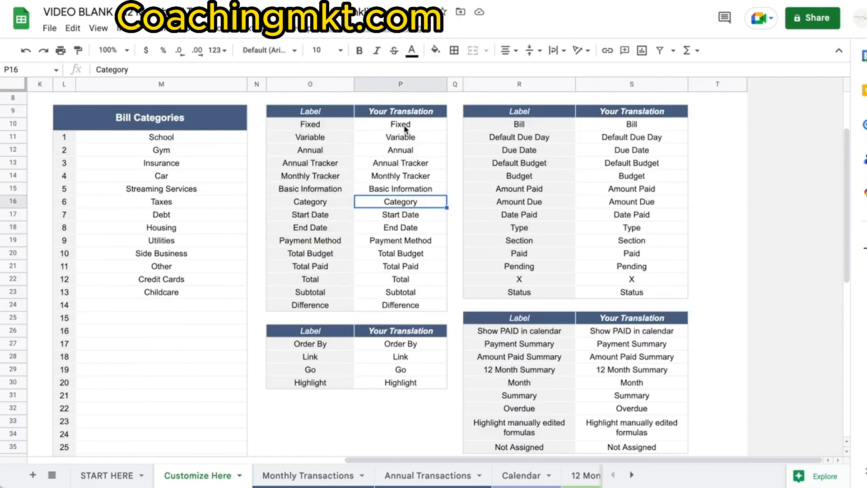
drag(404, 124, 410, 321)
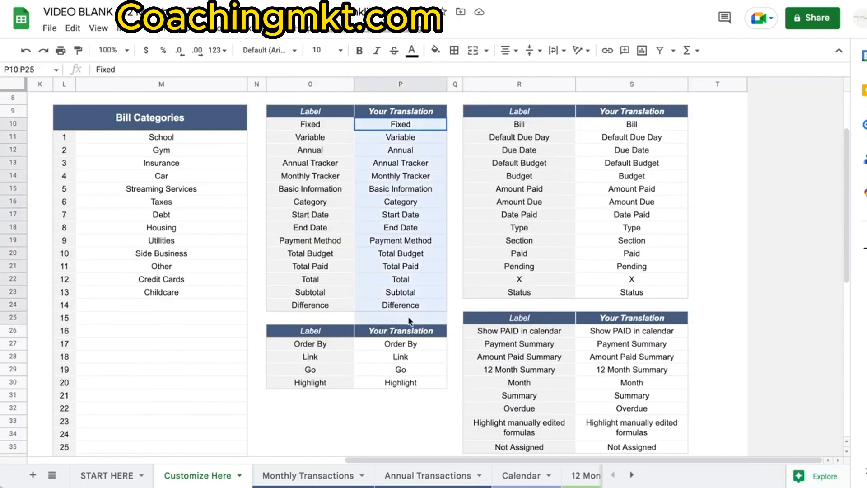
click(403, 180)
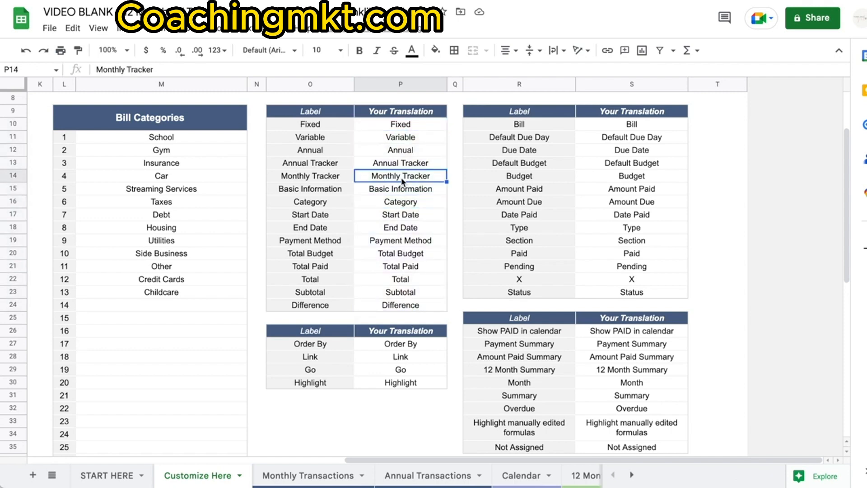
click(392, 126)
click(423, 141)
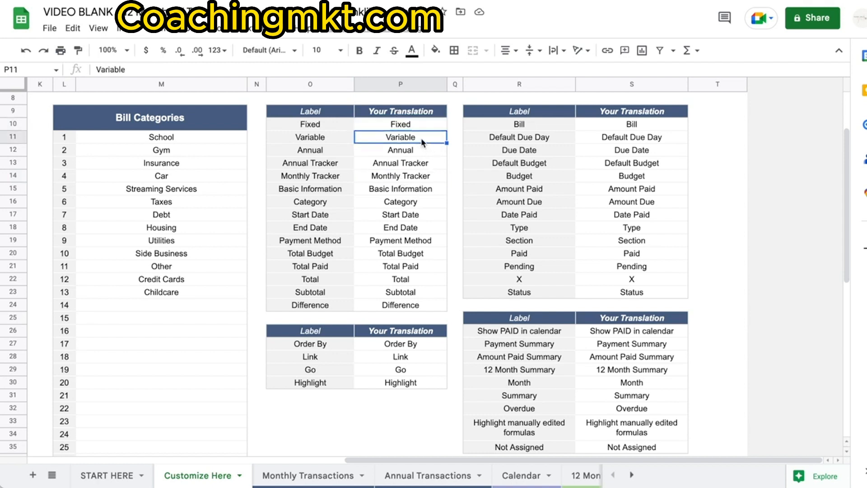
click(600, 193)
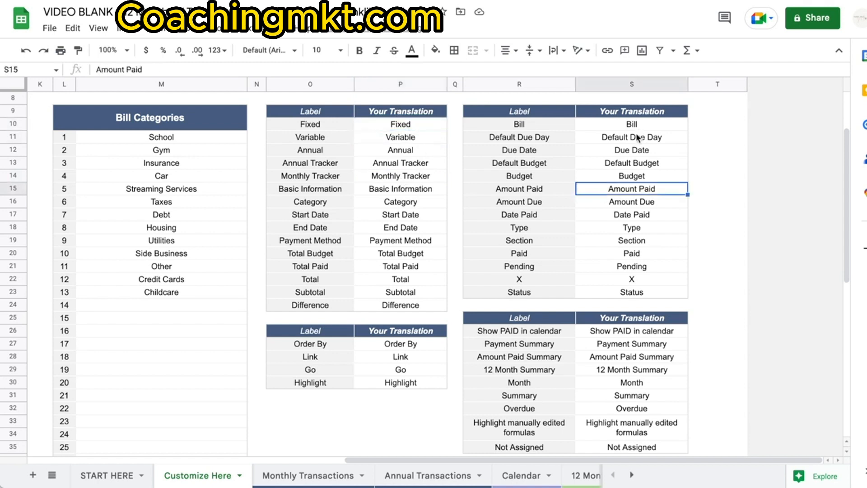
drag(635, 127, 637, 243)
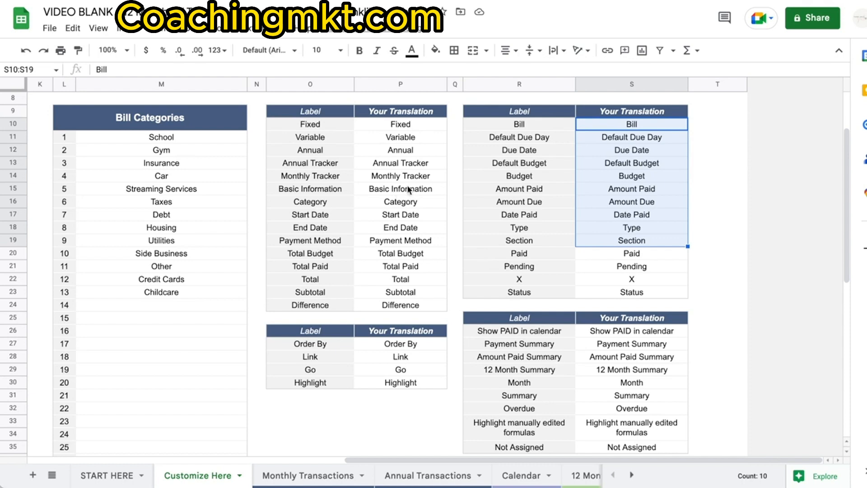
click(414, 164)
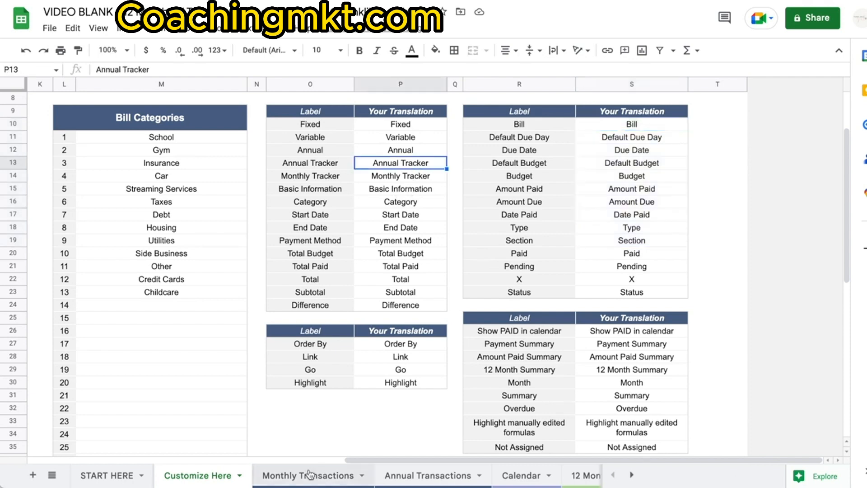
scroll(283, 364, left, 5)
scroll(283, 364, right, 2)
scroll(283, 364, right, 3)
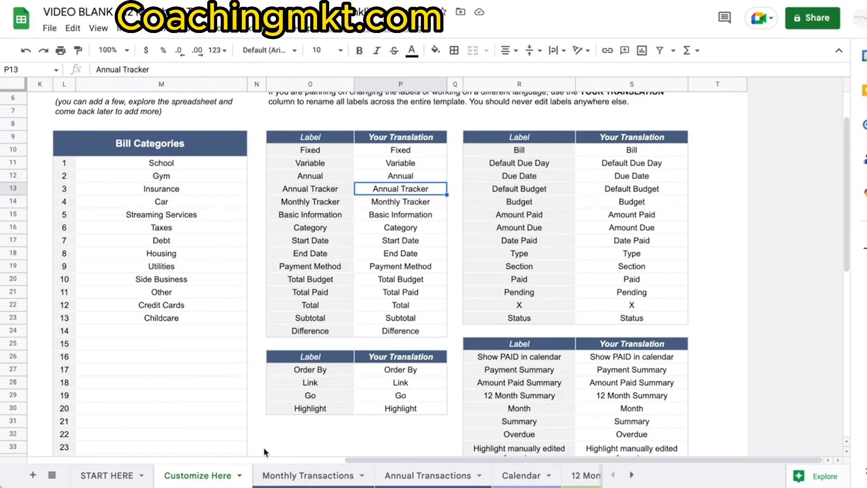
Step: Examine the Basic Information columns and the Fixed and Variable sections on the Monthly Transactions sheet
click(308, 475)
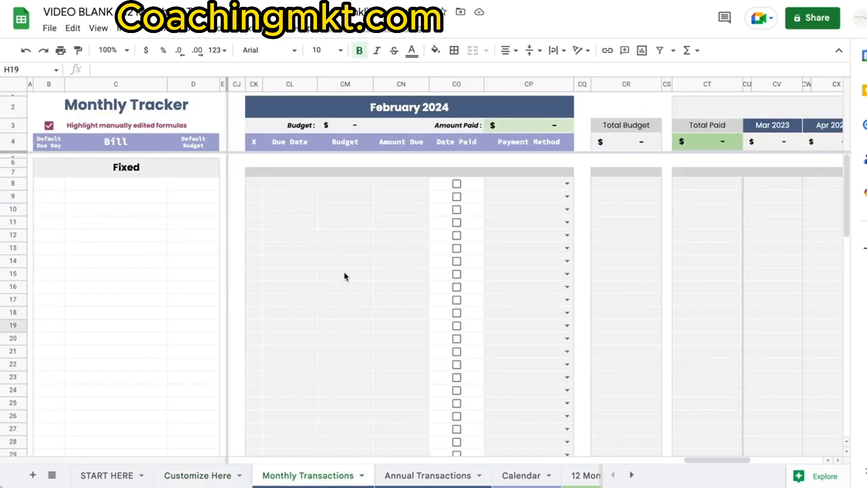
scroll(344, 276, left, 10)
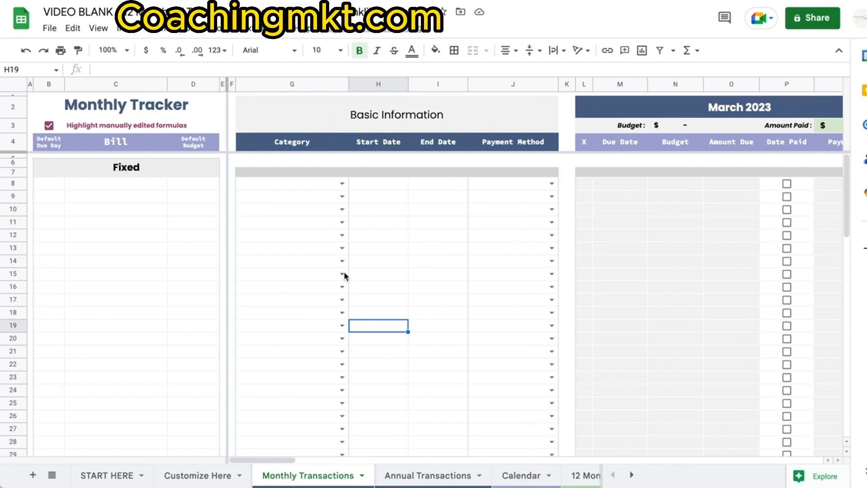
scroll(344, 274, down, 10)
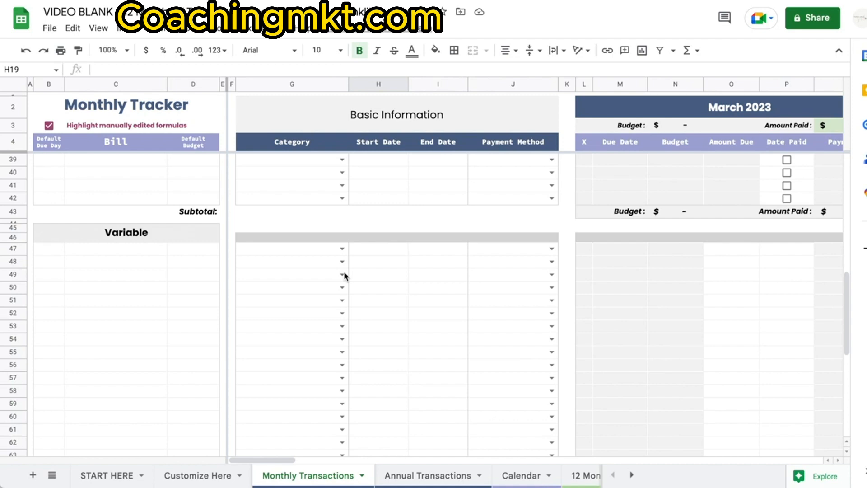
scroll(344, 276, up, 10)
Step: Review the due day, bill and budget entry area of the Fixed section, and select cell B8
click(49, 183)
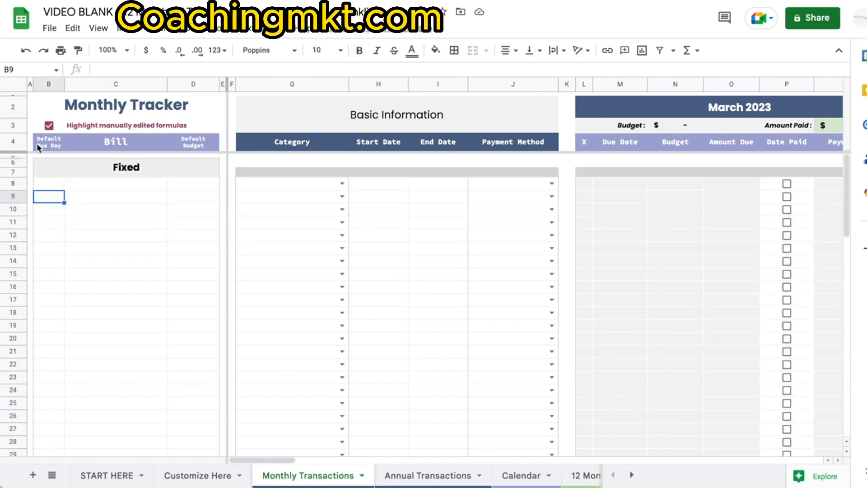
drag(49, 184, 198, 305)
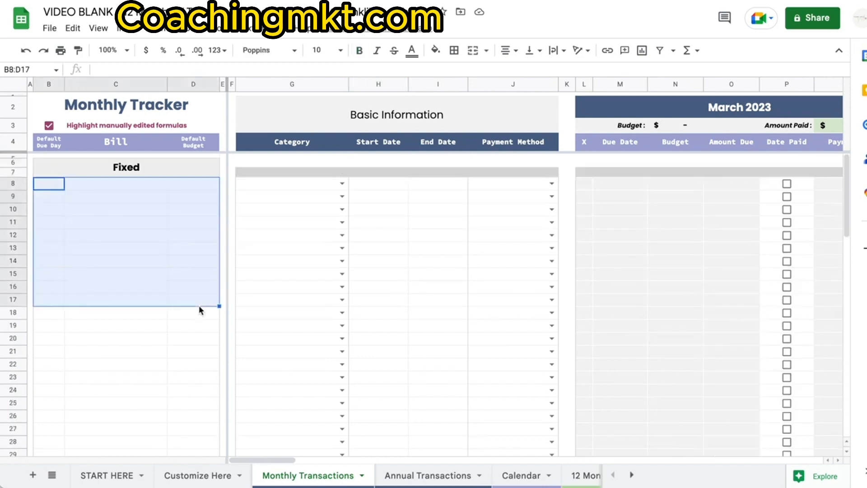
scroll(199, 306, down, 5)
scroll(198, 306, up, 5)
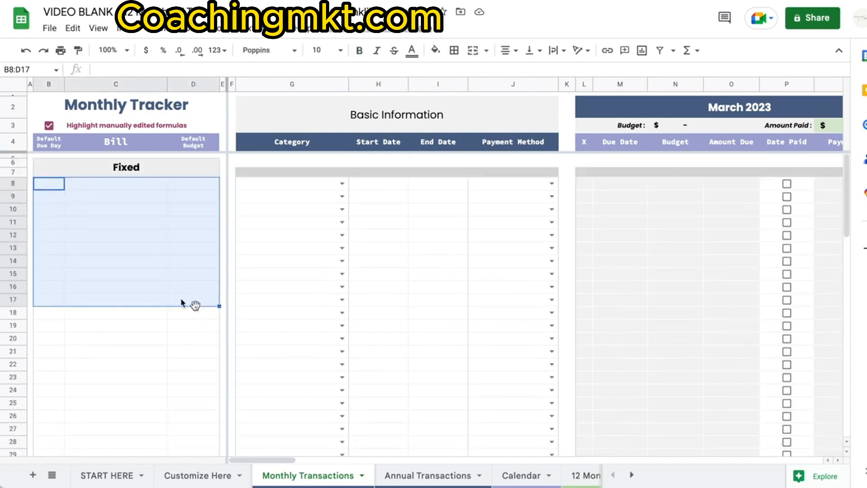
click(48, 189)
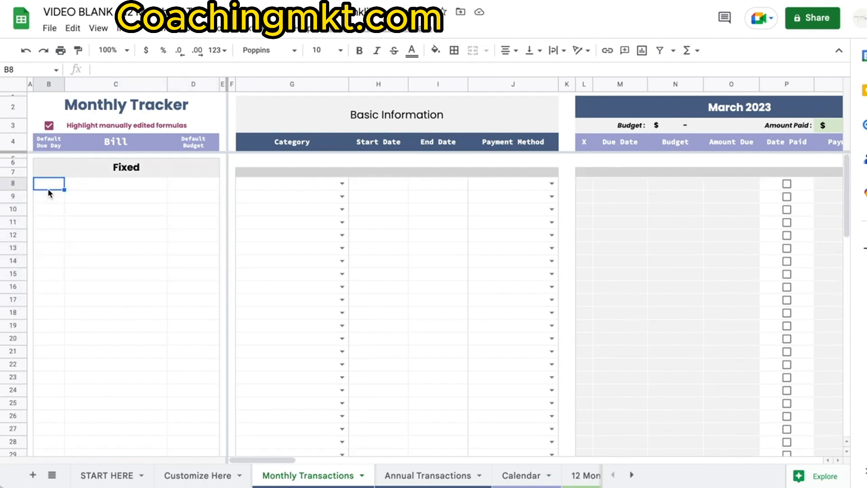
Step: Enter Rent as the first bill in the Fixed section with a default due day of 15
key(Right)
key(Right)
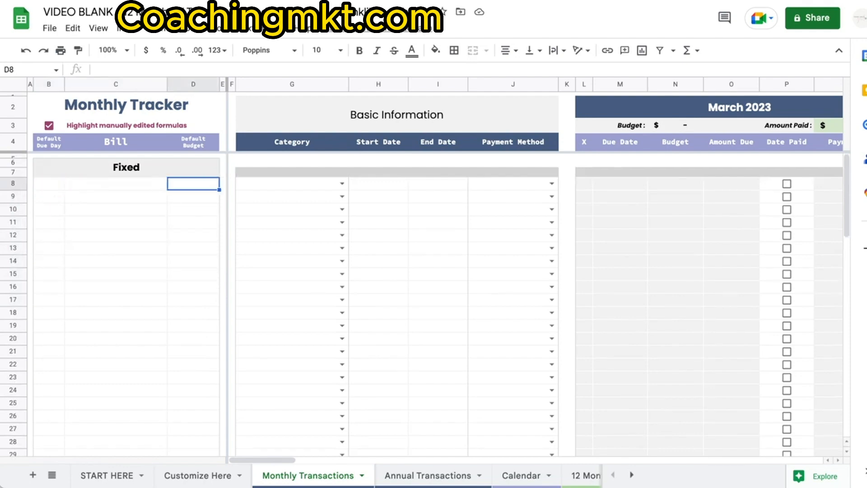
key(Left)
key(Left)
key(Right)
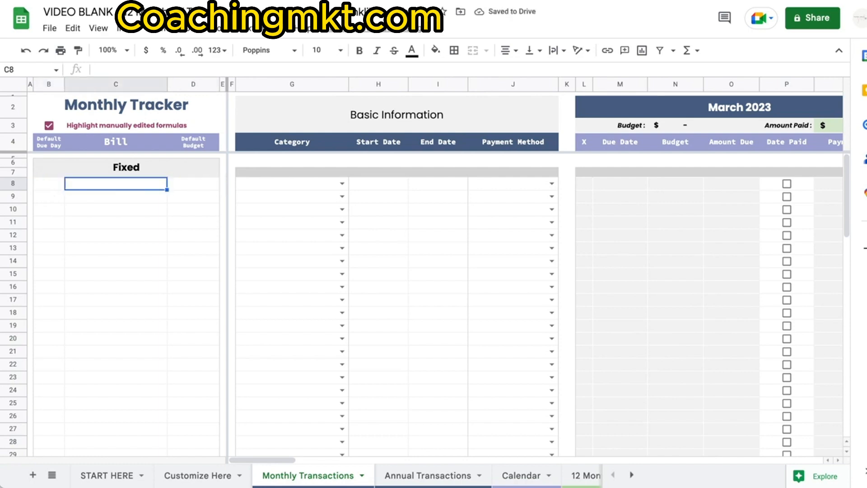
text(Rent)
key(Return)
key(Up)
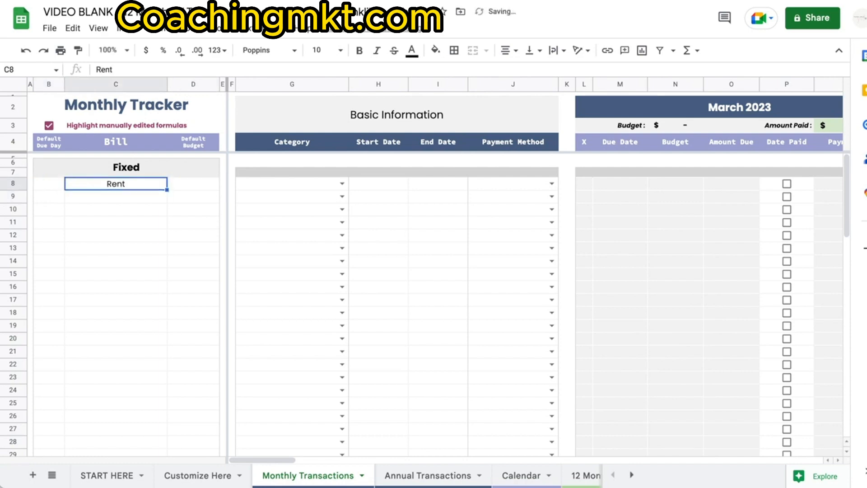
key(Left)
text(15)
key(Return)
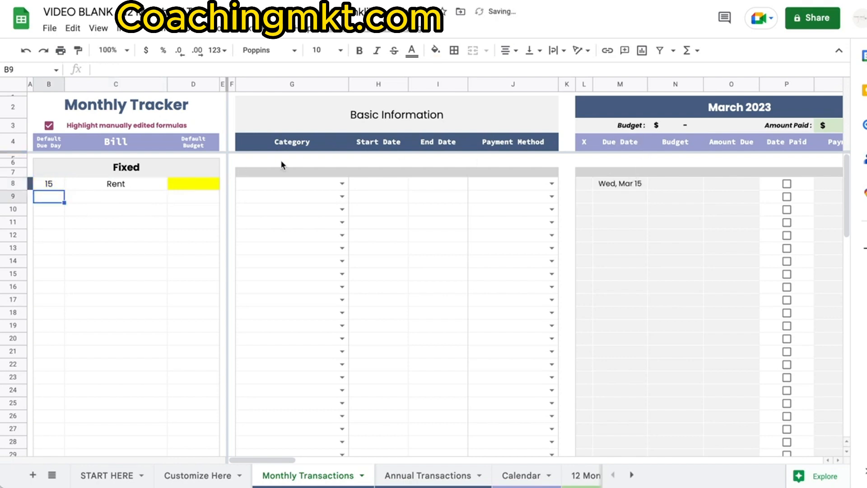
Step: Examine the Rent bill's due dates across the monthly sections from March to August 2023
click(615, 184)
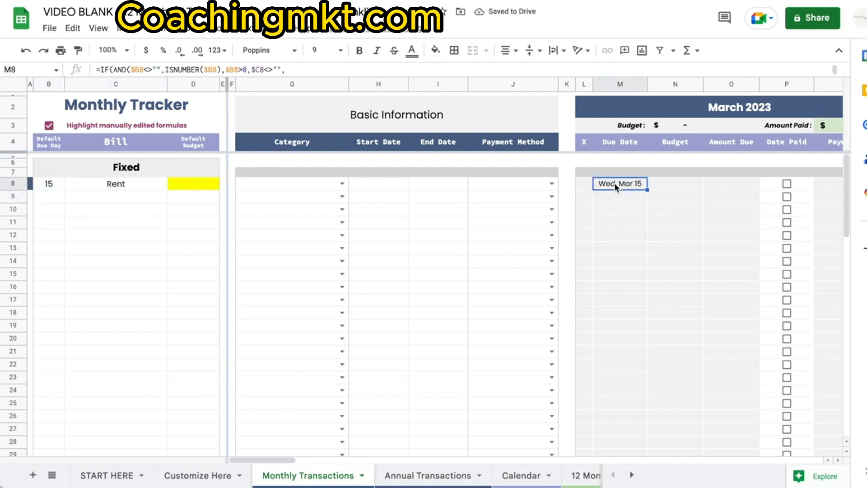
scroll(614, 184, right, 8)
click(612, 184)
scroll(612, 184, right, 9)
scroll(611, 183, right, 10)
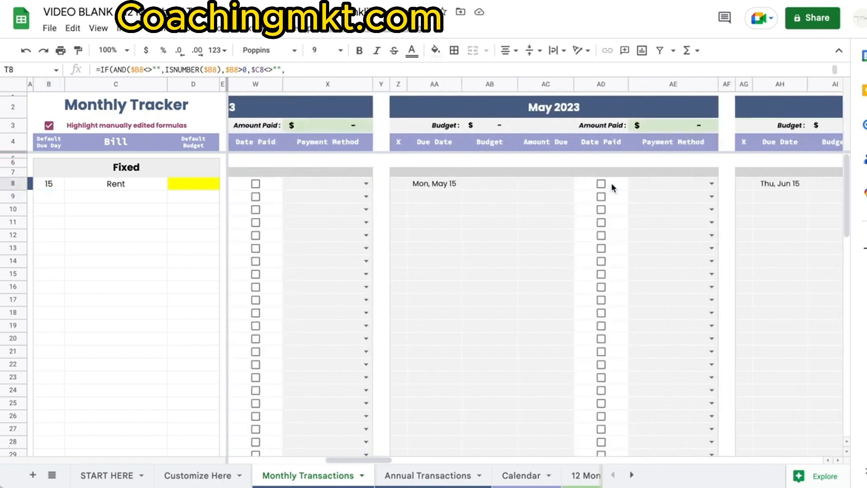
click(714, 187)
scroll(715, 188, right, 10)
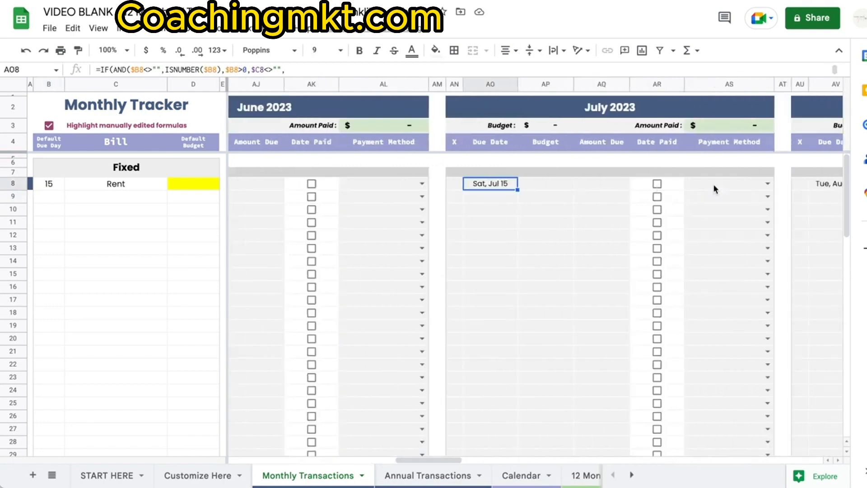
click(610, 186)
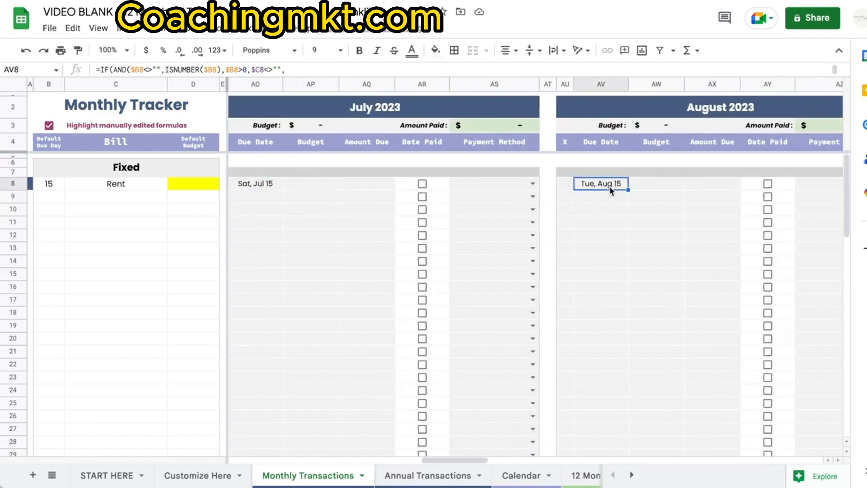
scroll(609, 186, left, 20)
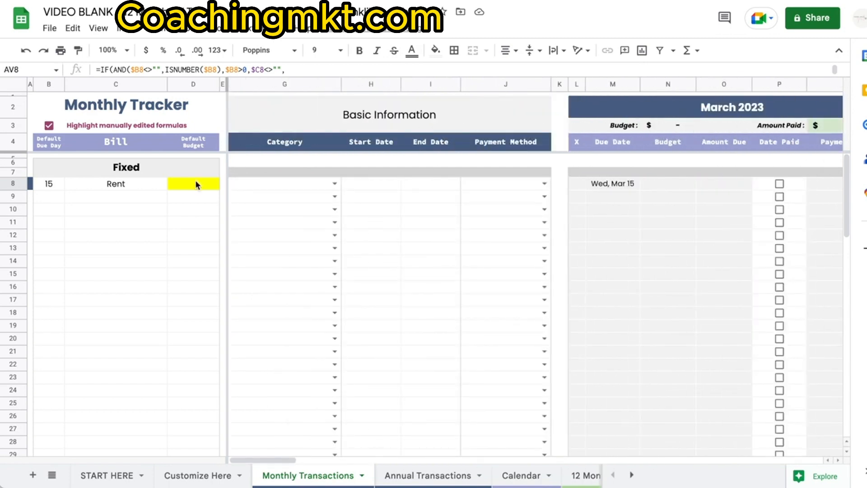
Step: Set the Rent bill's default budget to 1500 and check the Budget and Amount Due columns of the monthly sections
click(198, 185)
text(1500)
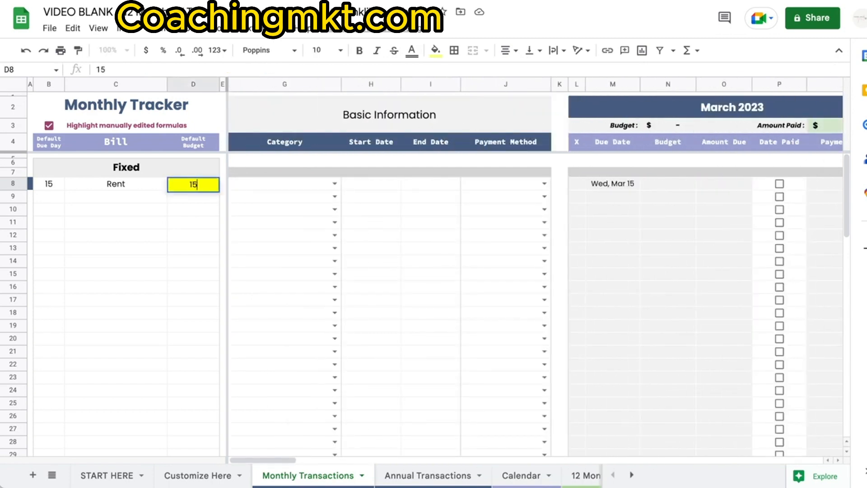
key(Return)
scroll(444, 238, right, 3)
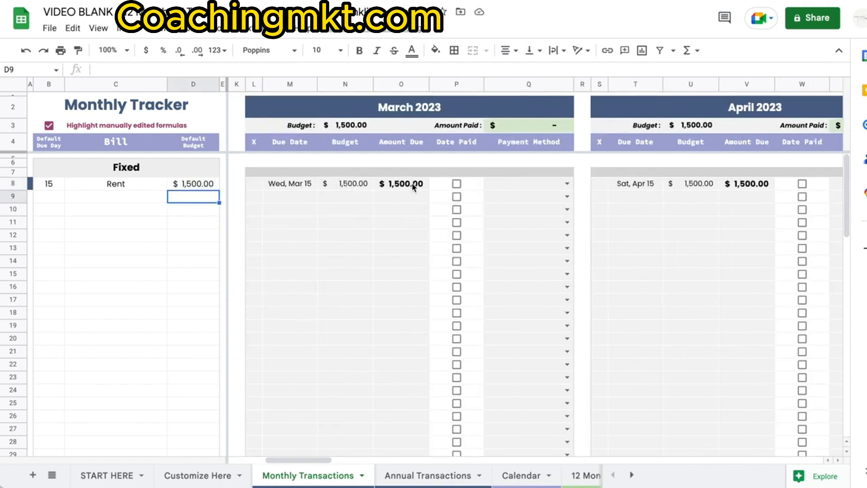
scroll(704, 194, right, 2)
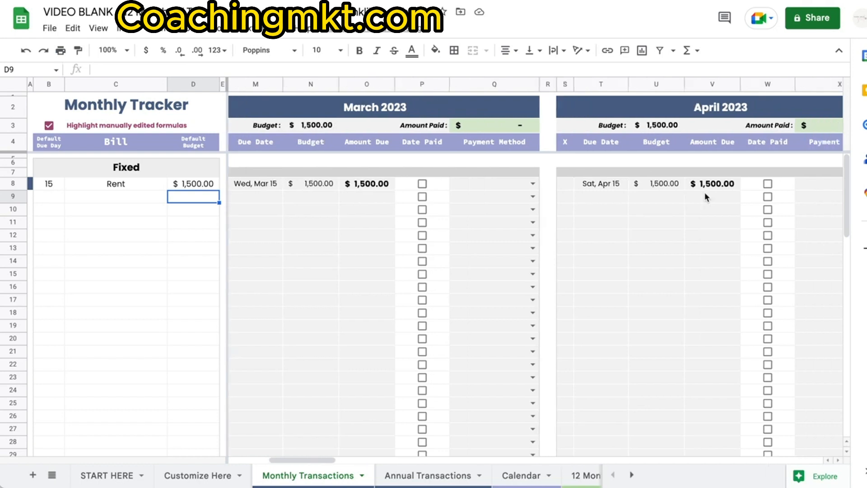
scroll(705, 196, right, 15)
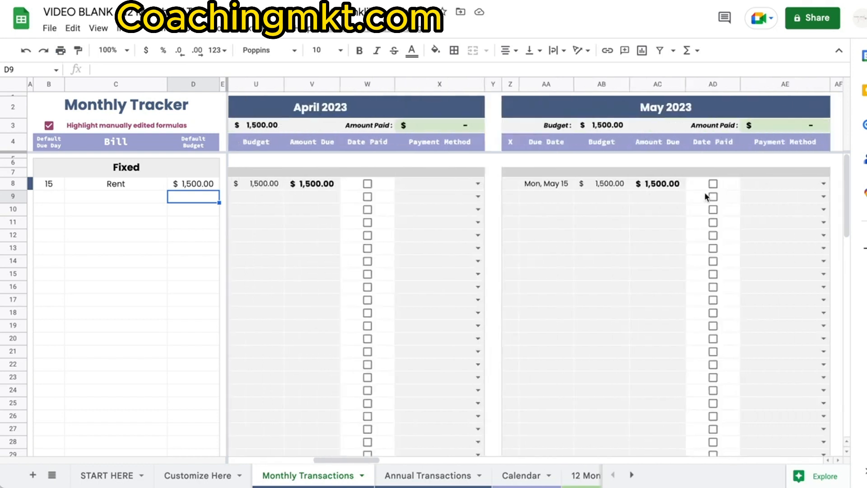
scroll(693, 196, left, 20)
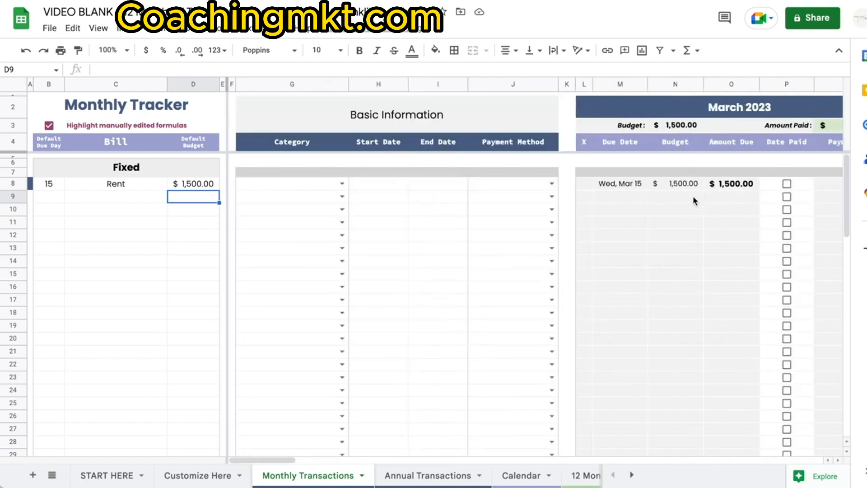
Step: Change the template's starting month to January on the Customize Here sheet and return to the Monthly Transactions sheet
click(198, 475)
scroll(362, 221, left, 15)
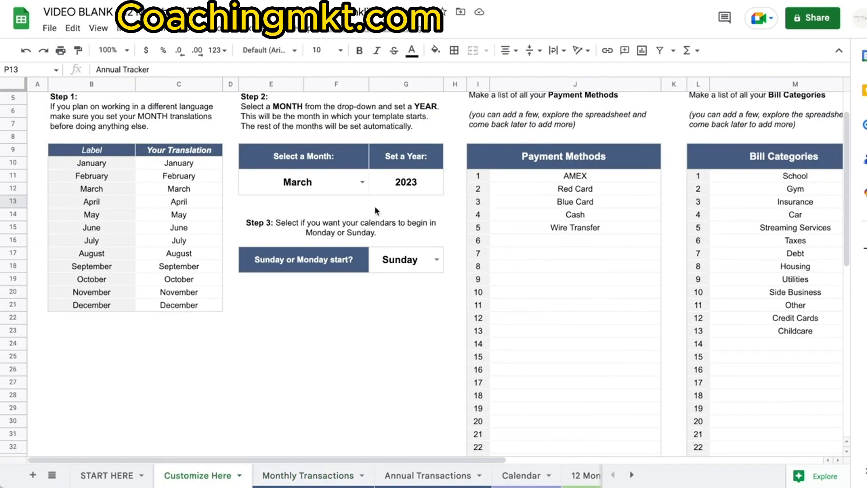
click(362, 182)
click(280, 202)
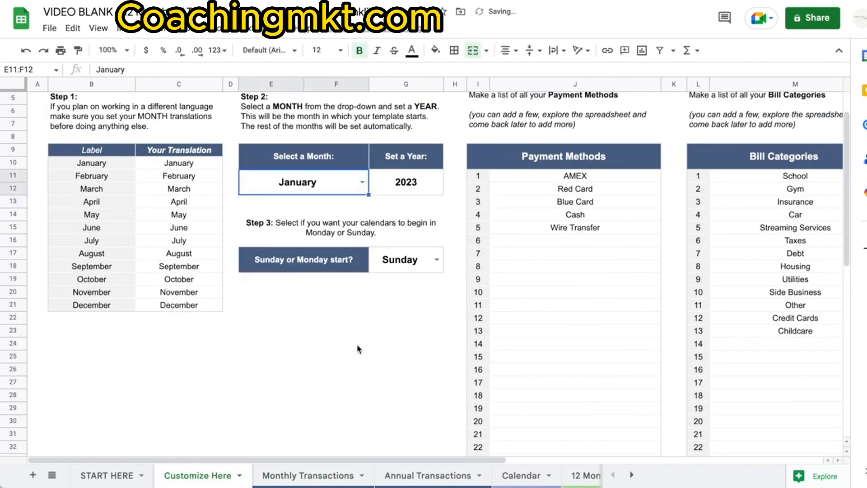
click(317, 479)
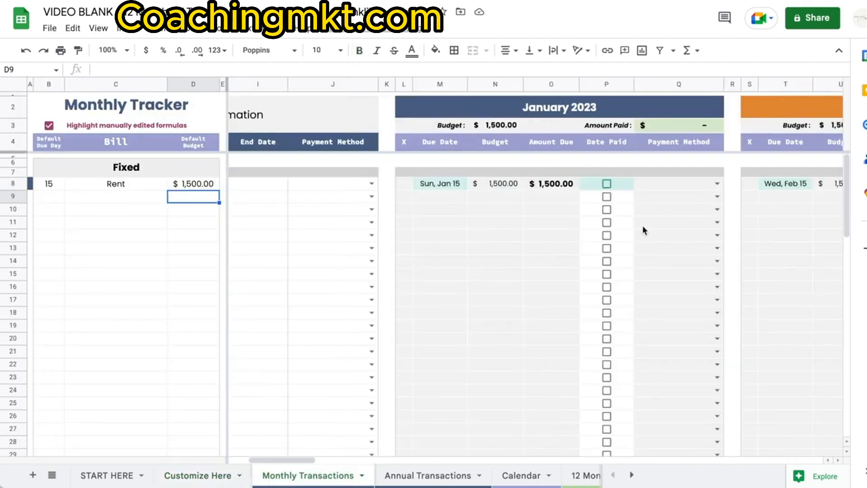
Step: Mark the Rent bill as paid for January and February 2023
click(443, 183)
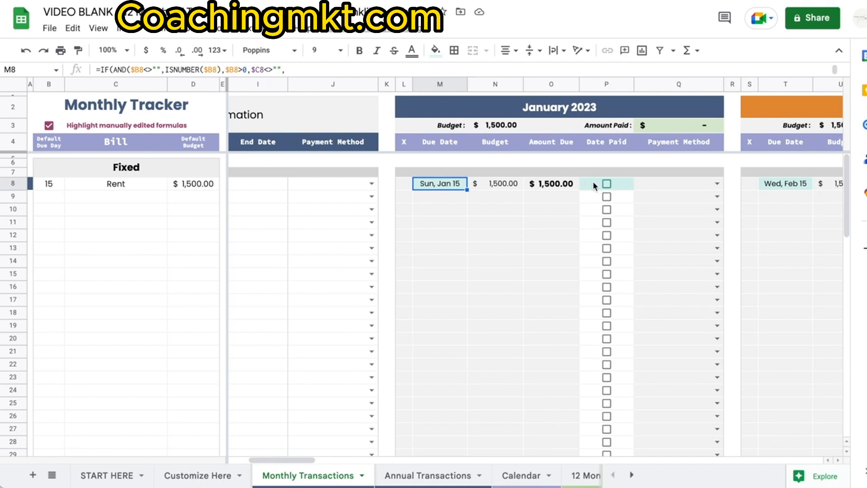
scroll(546, 187, right, 4)
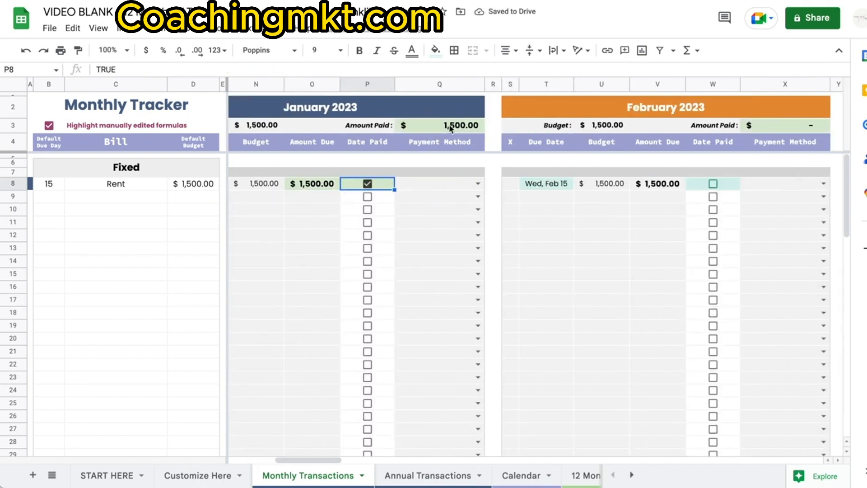
scroll(745, 282, right, 3)
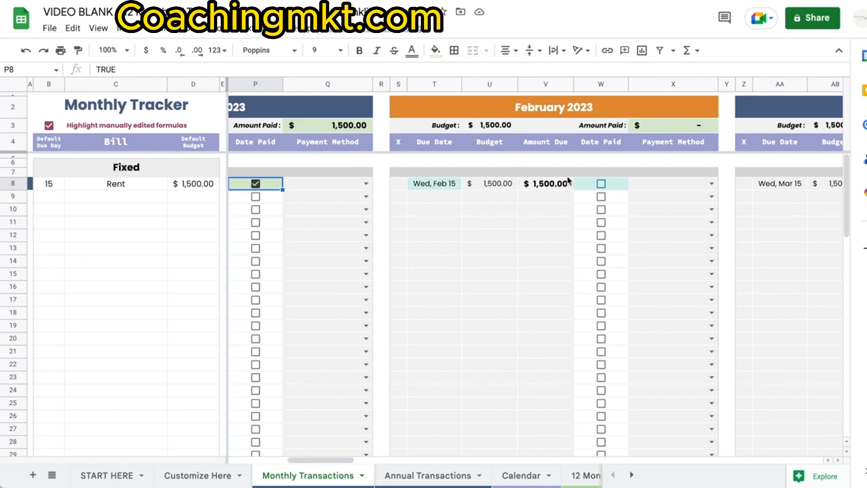
click(601, 183)
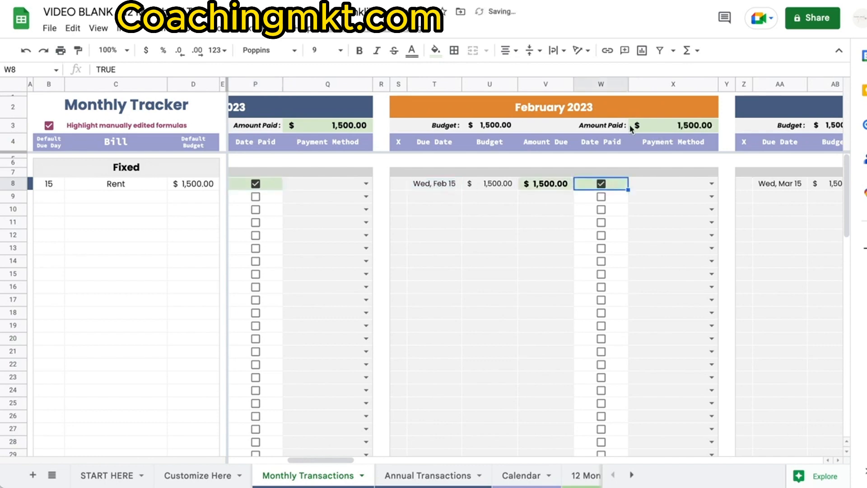
Step: Add a water bill in the first row of the Variable section with due day 3 and a default budget of 30
scroll(524, 253, left, 10)
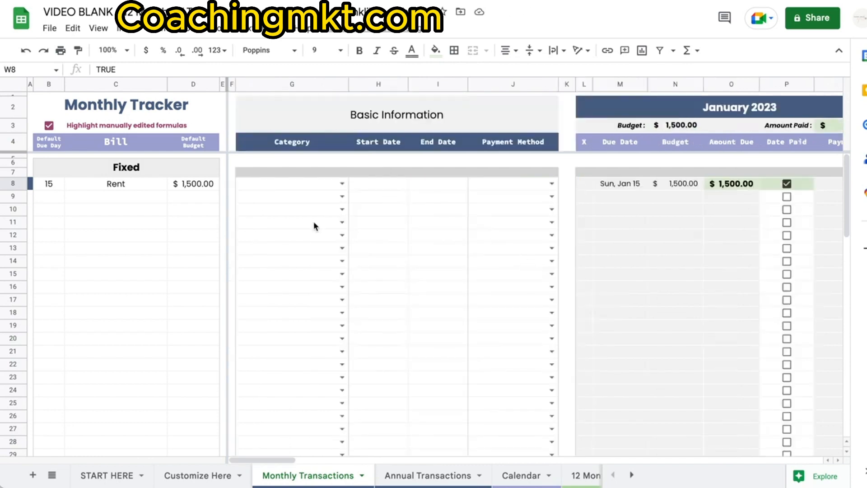
scroll(386, 257, right, 5)
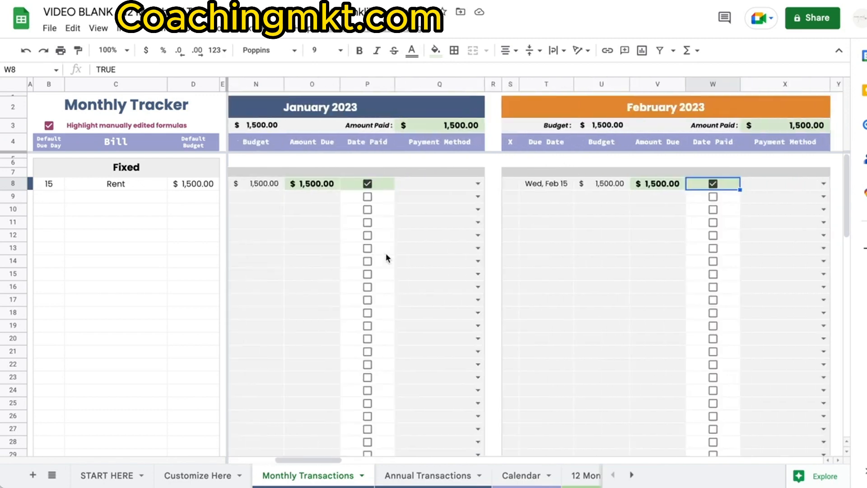
scroll(387, 258, left, 5)
scroll(386, 258, down, 10)
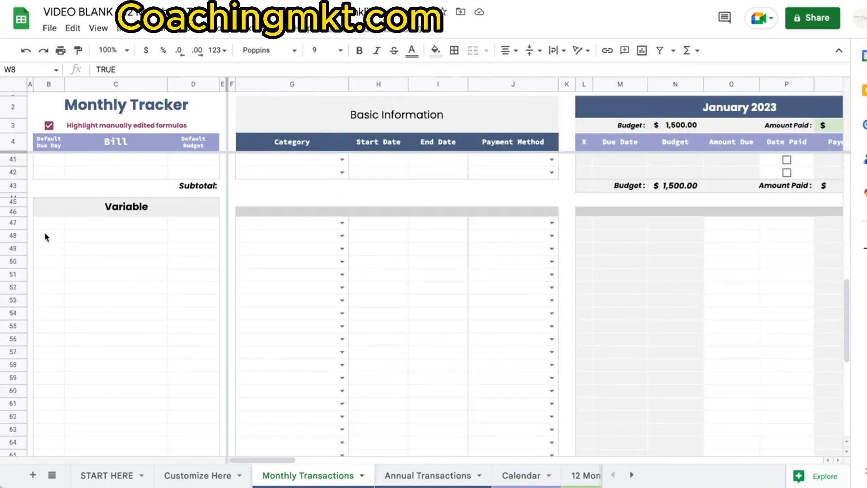
click(45, 228)
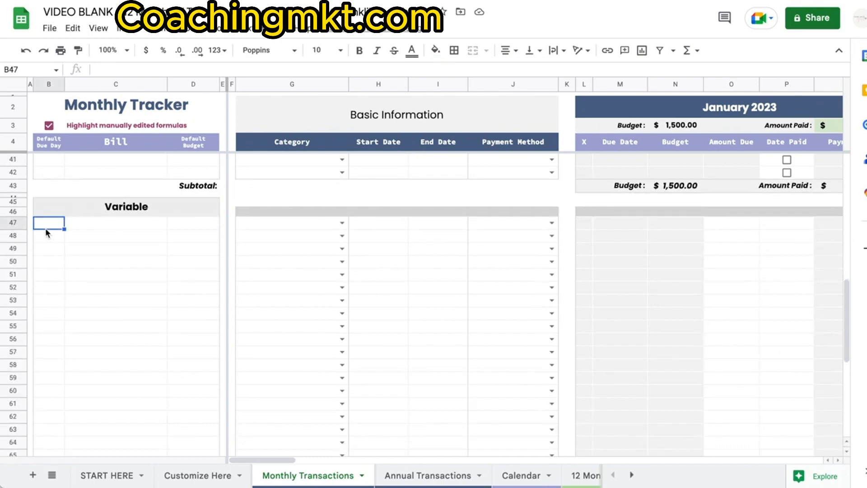
text(3)
key(Tab)
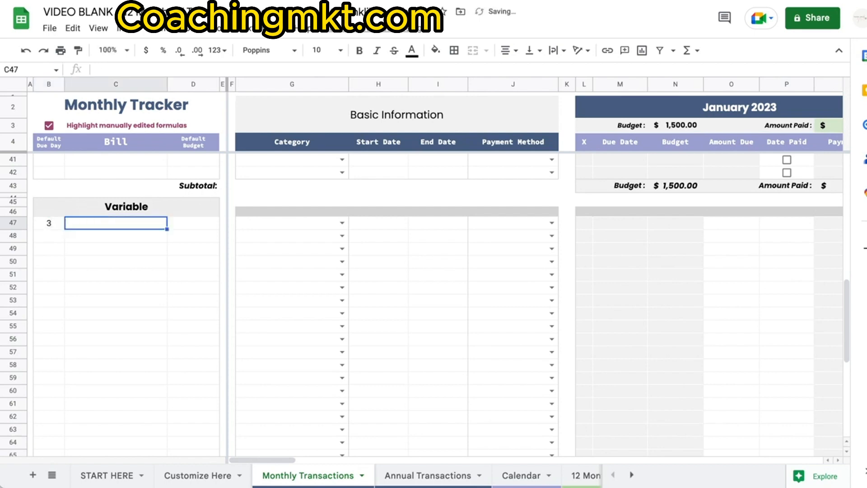
text(water)
key(Tab)
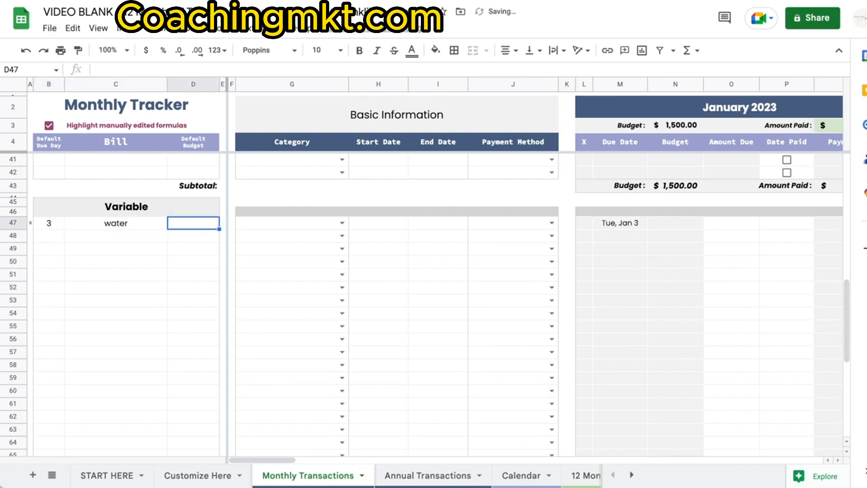
text(30)
key(Return)
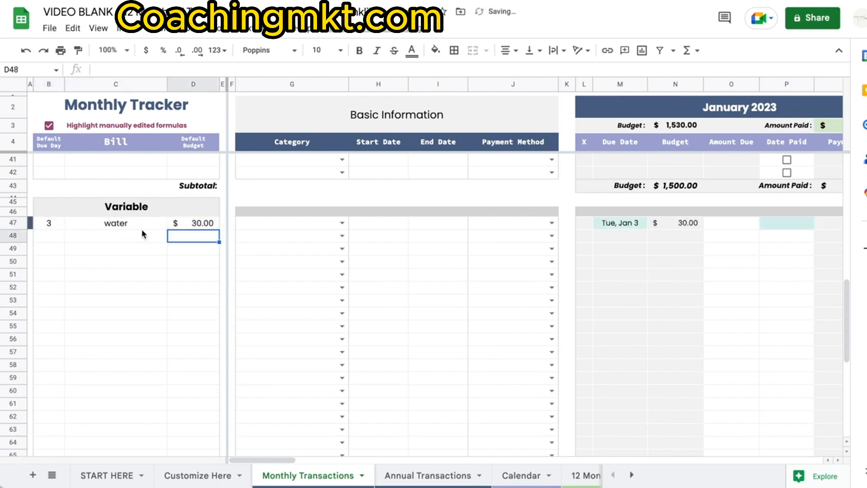
Step: Examine the water bill's due date, budget and Amount Due cells in the January and February 2023 sections
scroll(561, 225, right, 10)
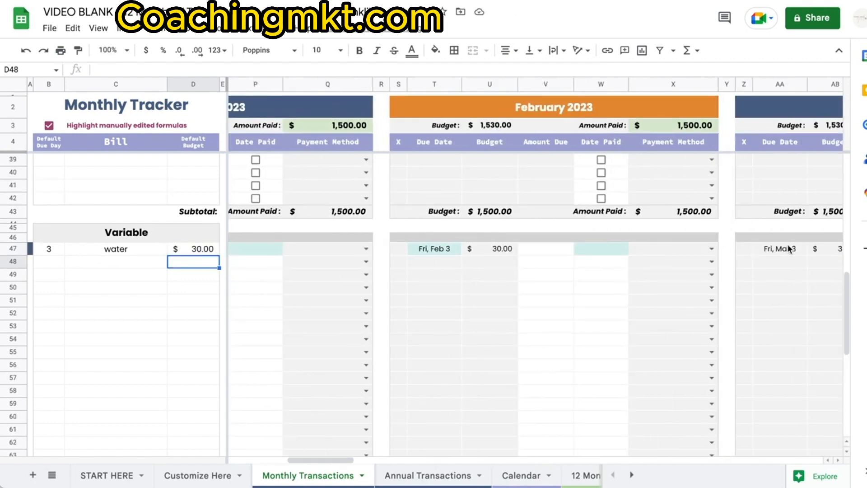
scroll(787, 244, left, 12)
scroll(768, 243, right, 8)
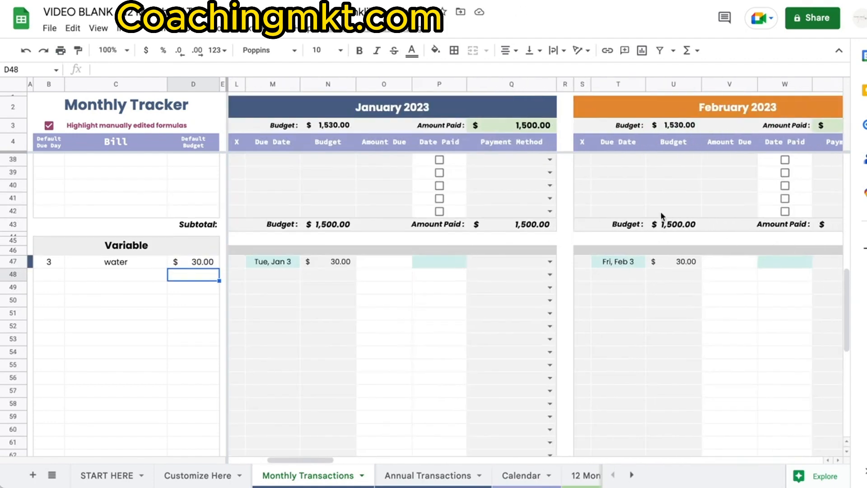
scroll(579, 290, left, 5)
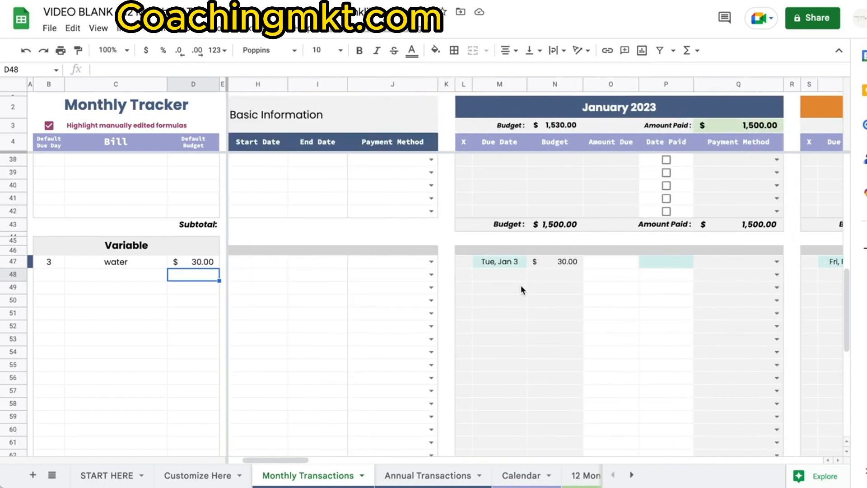
scroll(521, 289, right, 3)
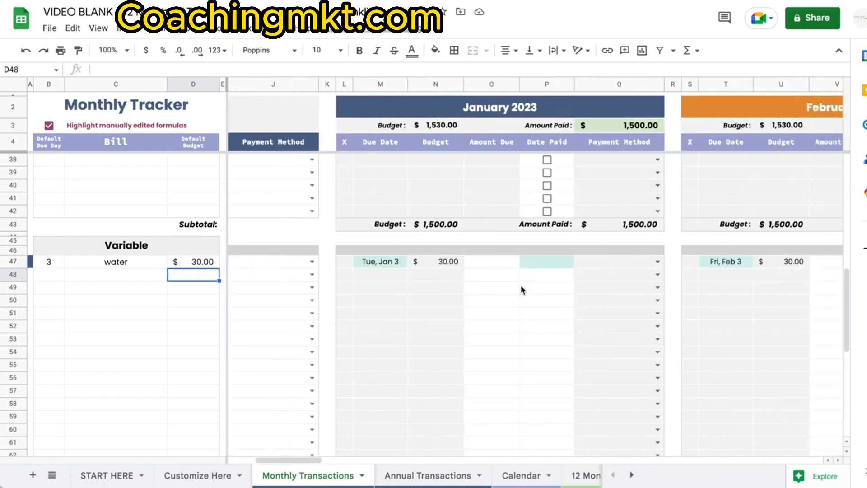
click(495, 263)
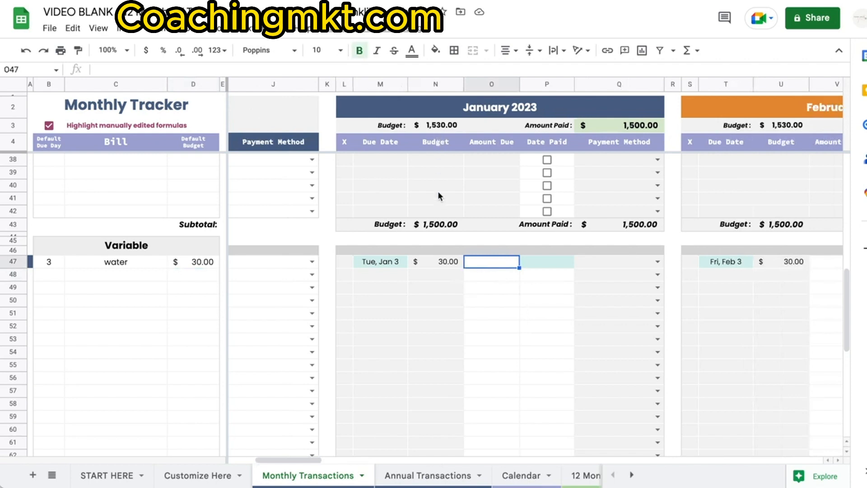
scroll(437, 197, down, 2)
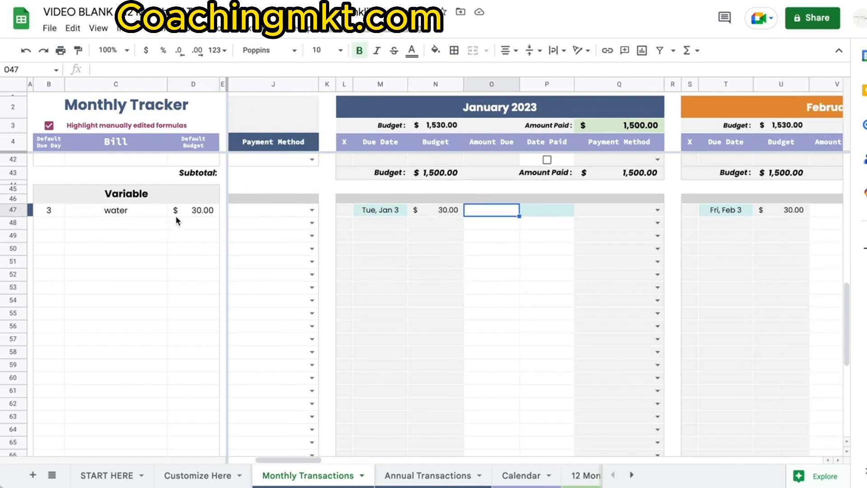
scroll(614, 223, right, 4)
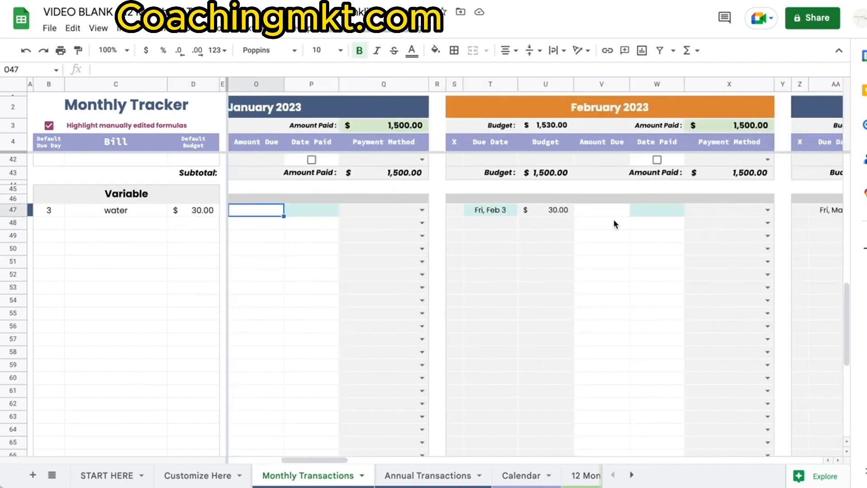
Step: Enter an amount due of 34 and a paid date of February 15, 2023 for the water bill in the January 2023 section
scroll(614, 219, left, 4)
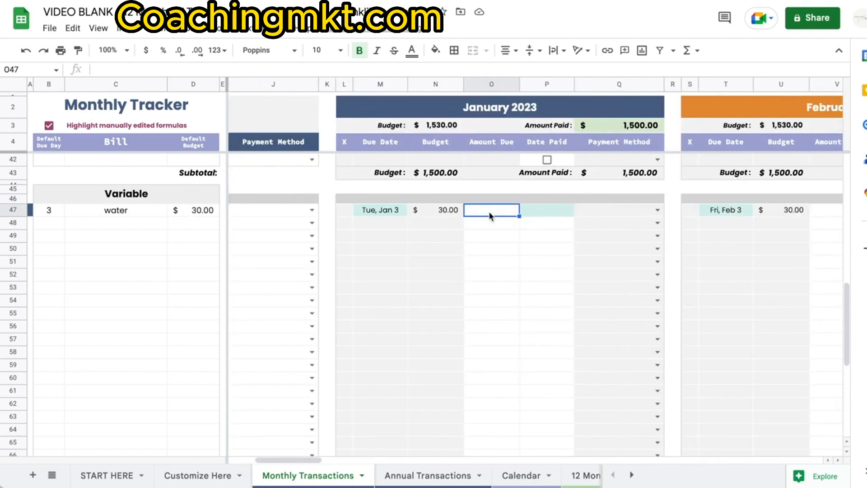
text(34)
key(Return)
double_click(547, 210)
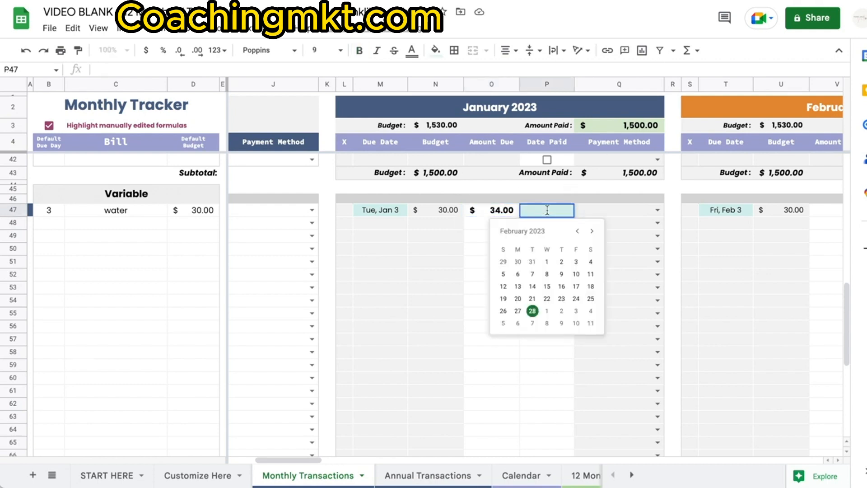
click(547, 285)
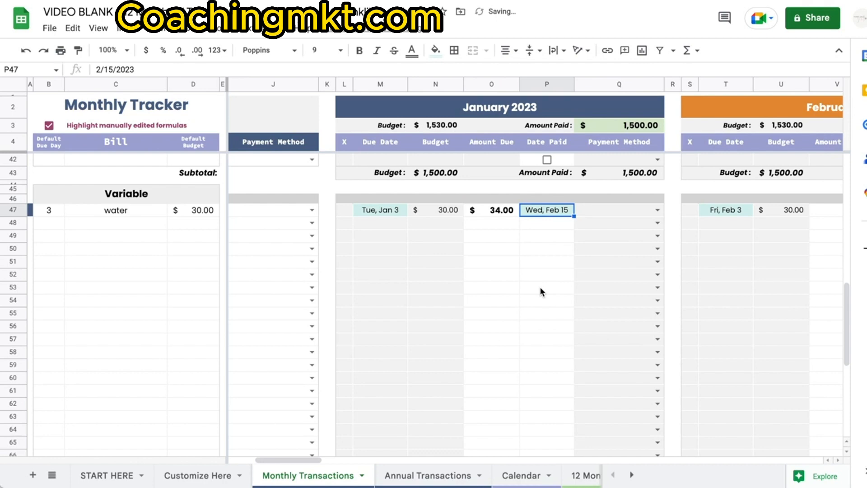
click(605, 126)
click(569, 291)
Step: Enter an amount due of 29 and a paid date of February 16, 2023 for the water bill in the February 2023 section
scroll(567, 245, up, 1)
scroll(567, 245, right, 6)
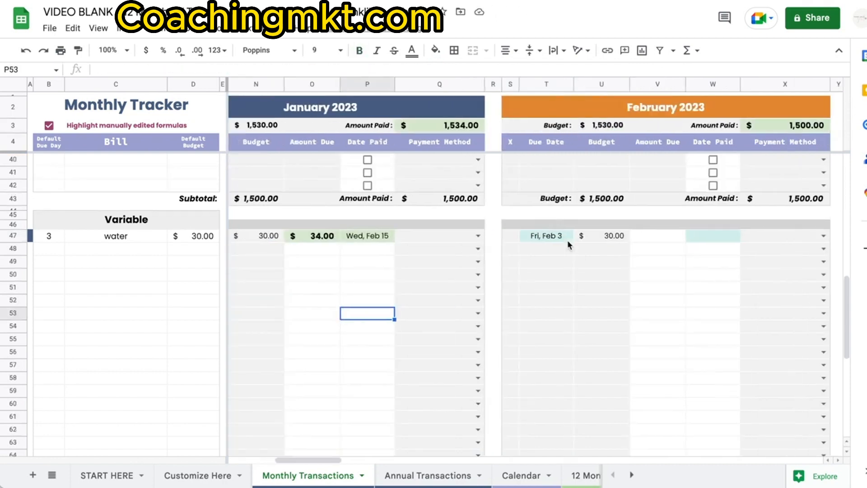
click(545, 239)
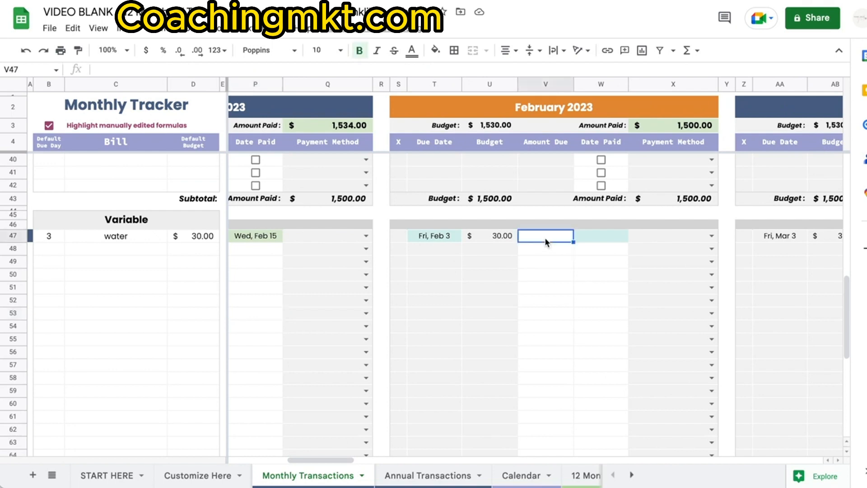
text(29)
key(Return)
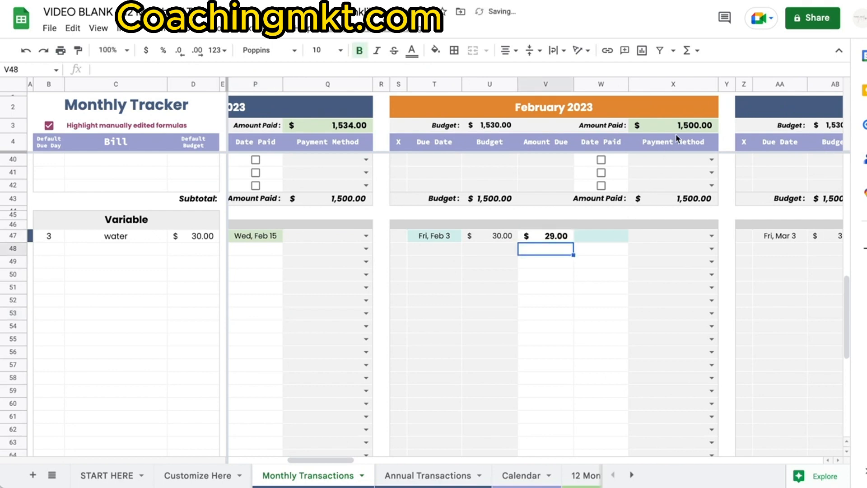
double_click(595, 235)
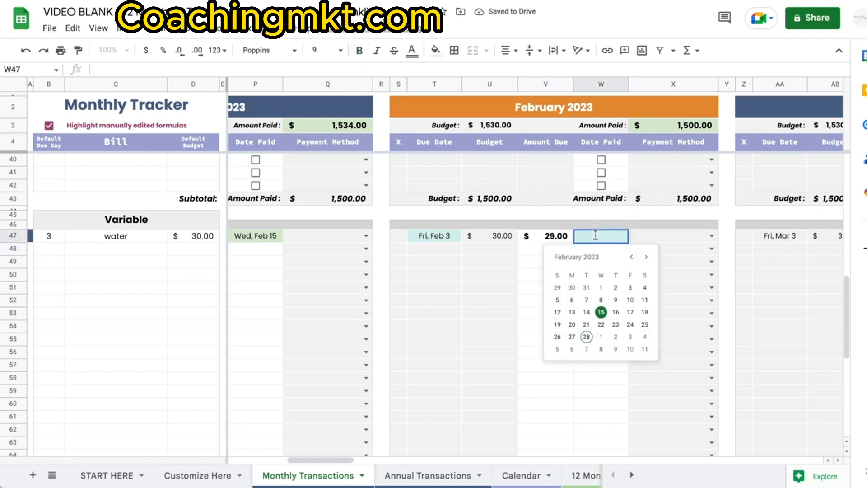
click(615, 312)
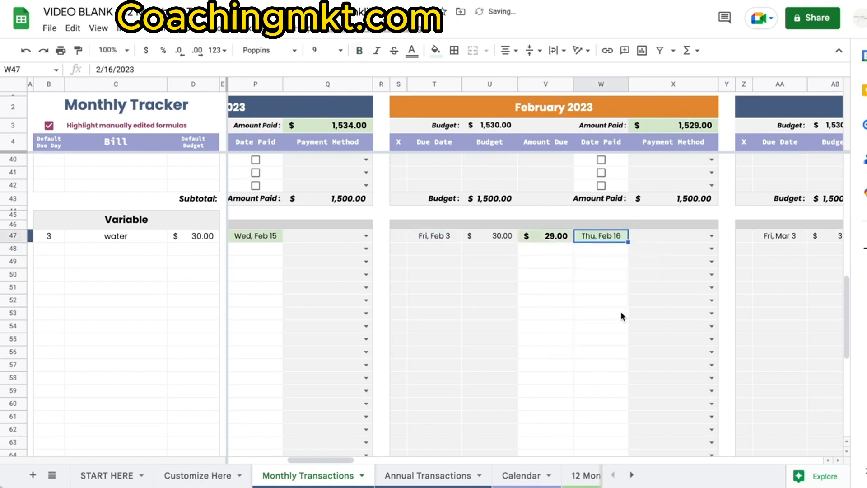
Step: Change the January water bill's paid date to February 17, 2023
scroll(621, 311, up, 10)
scroll(585, 312, left, 5)
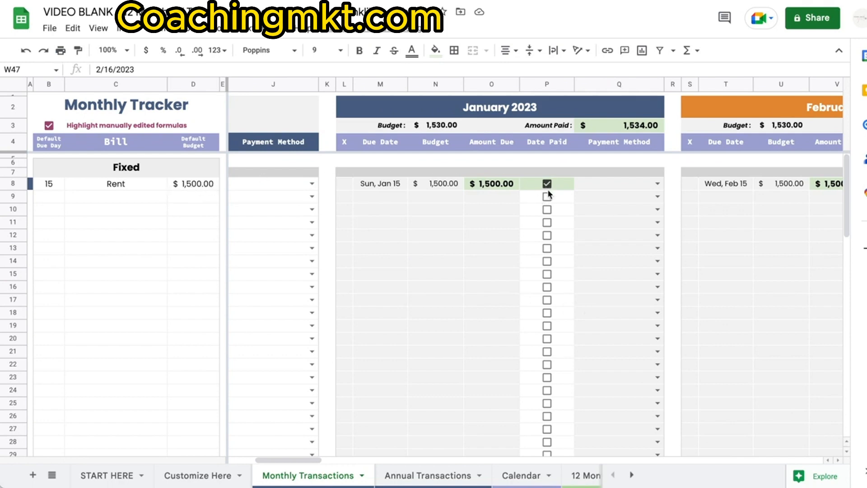
scroll(514, 267, down, 10)
scroll(515, 267, right, 2)
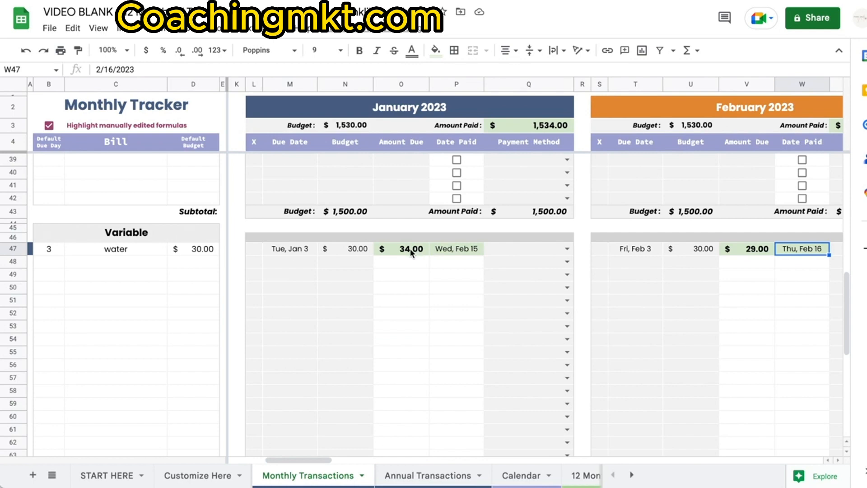
double_click(462, 252)
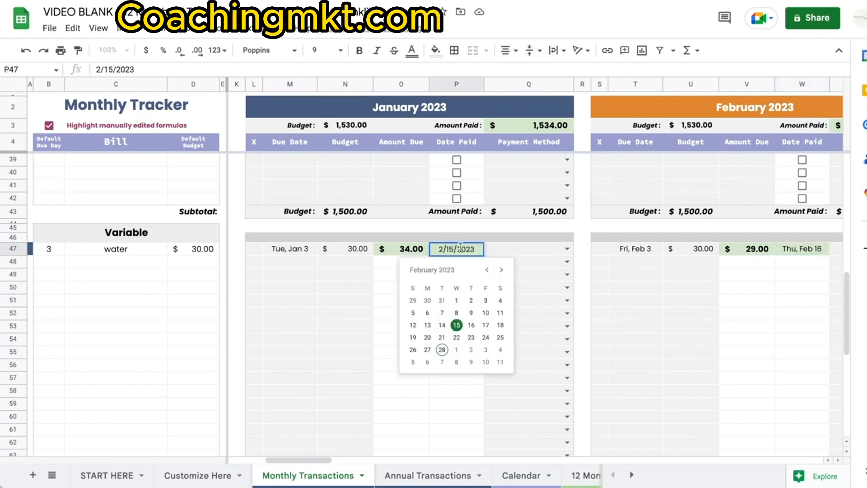
click(488, 330)
click(454, 322)
Step: Assign the Housing category to the Rent bill and the Utilities category to the water bill in the Basic Information section
scroll(452, 318, up, 10)
scroll(452, 318, left, 5)
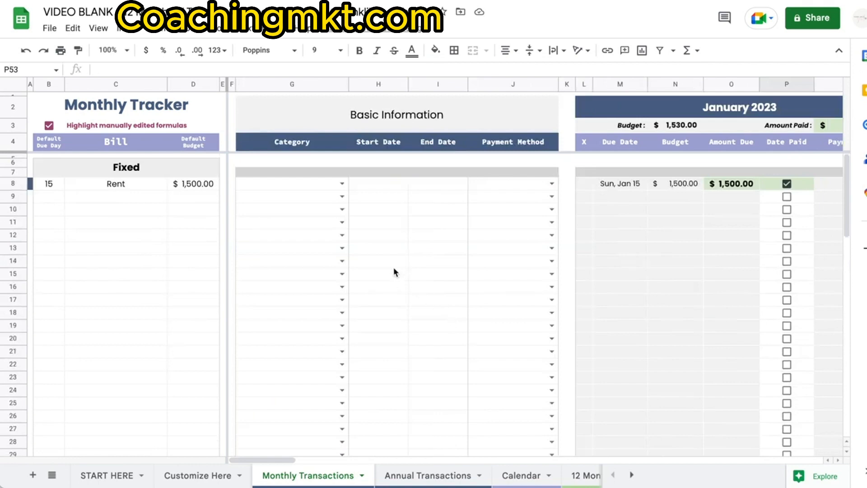
click(342, 183)
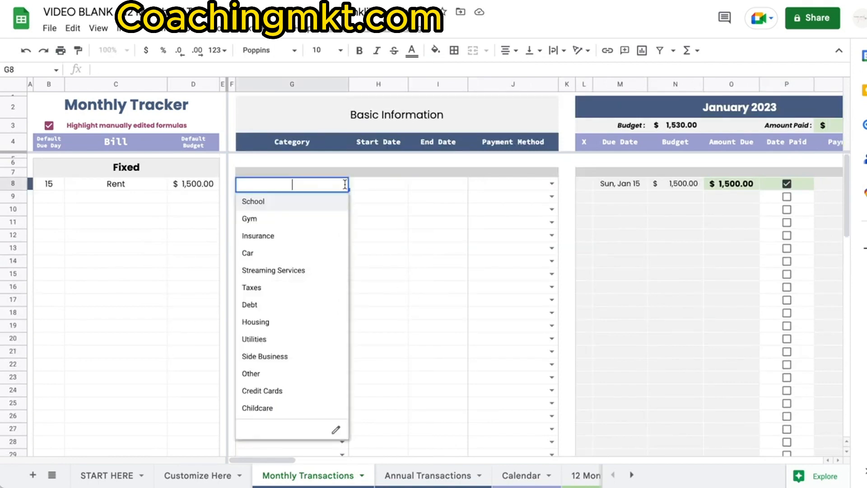
click(291, 324)
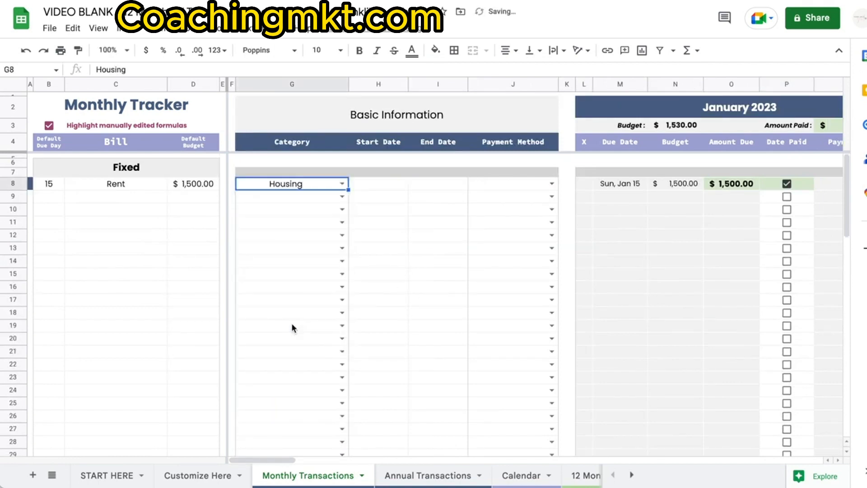
scroll(292, 324, down, 10)
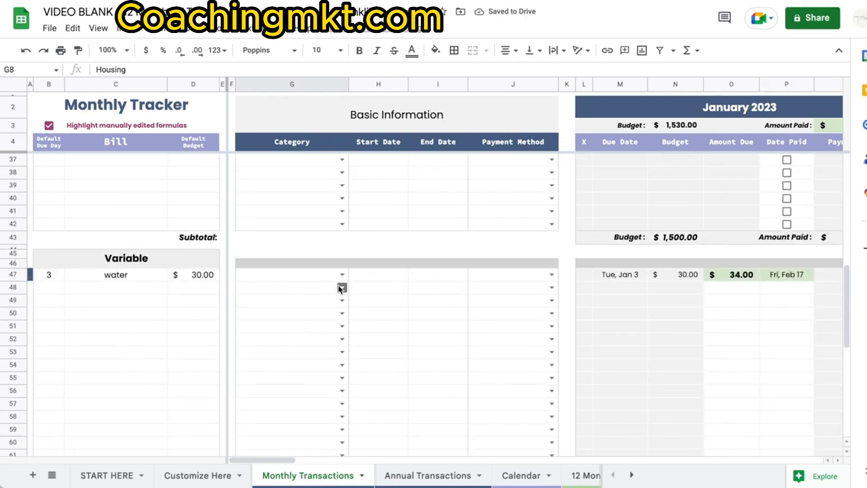
click(342, 274)
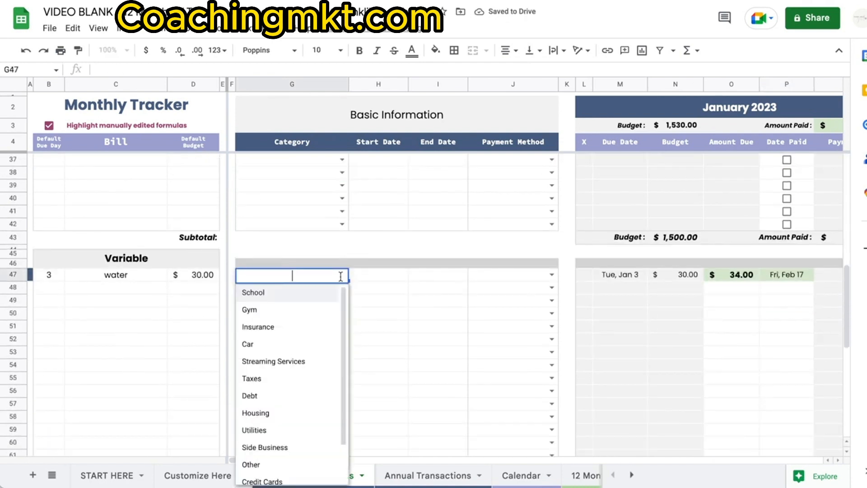
click(289, 430)
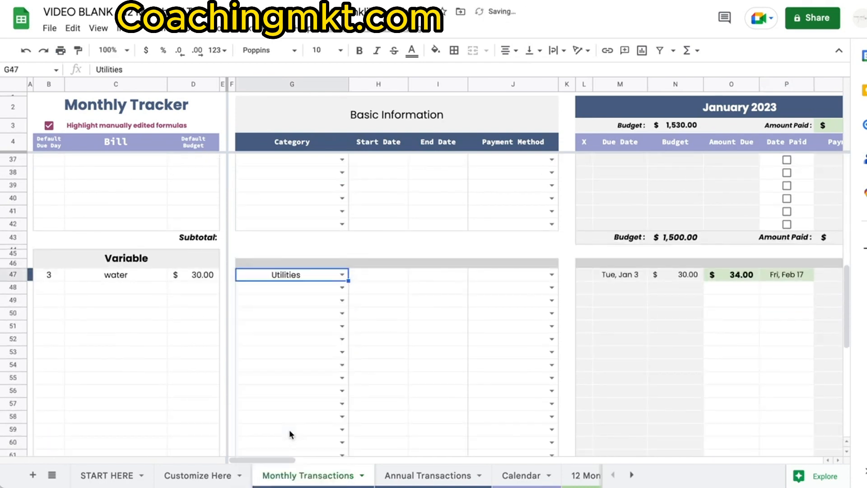
Step: Review the Bill Categories list on the Customize Here sheet and return to the Monthly Transactions sheet
click(197, 475)
scroll(584, 212, right, 5)
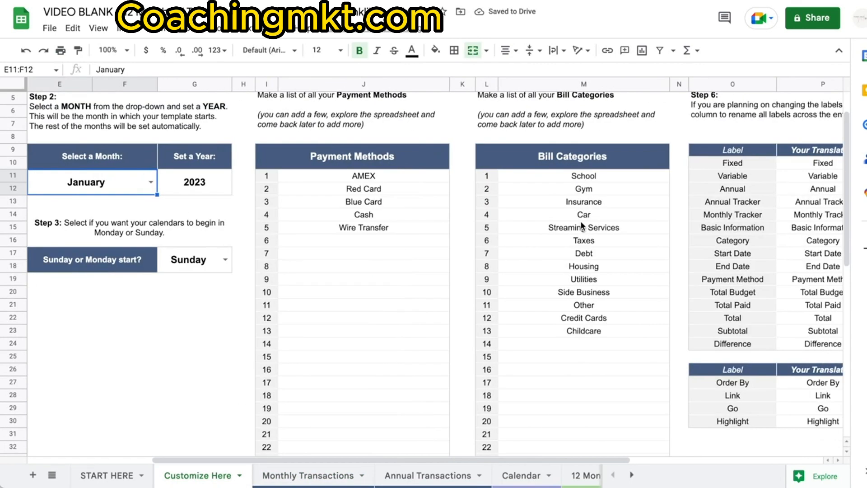
drag(570, 173, 571, 292)
click(308, 475)
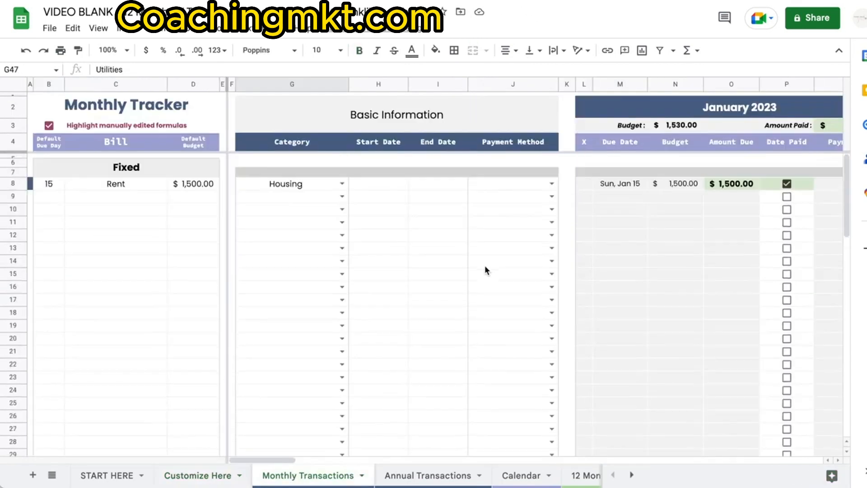
Step: Set the Rent bill's payment method to AMEX in the Basic Information section and check it in the monthly sections
scroll(484, 265, right, 4)
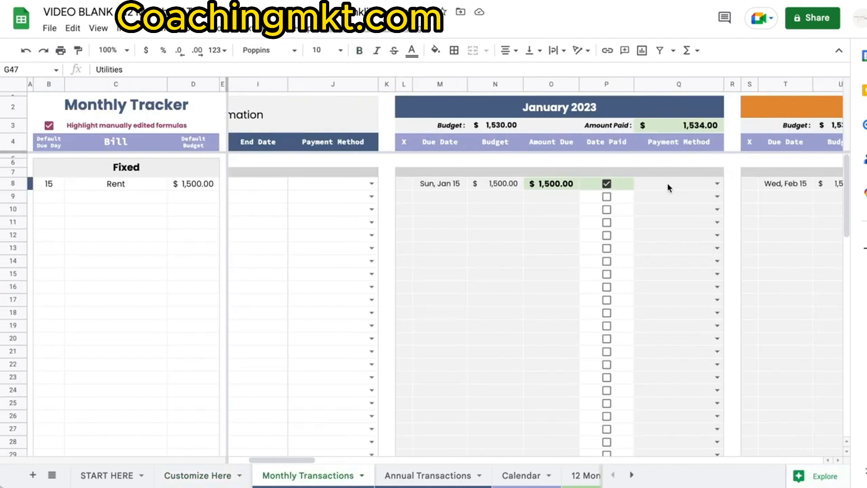
drag(670, 183, 672, 295)
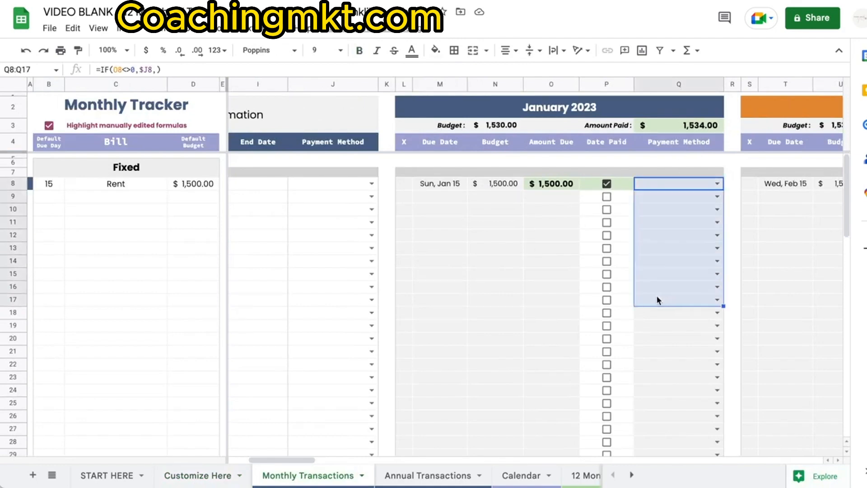
scroll(615, 299, right, 4)
scroll(614, 299, left, 5)
click(550, 182)
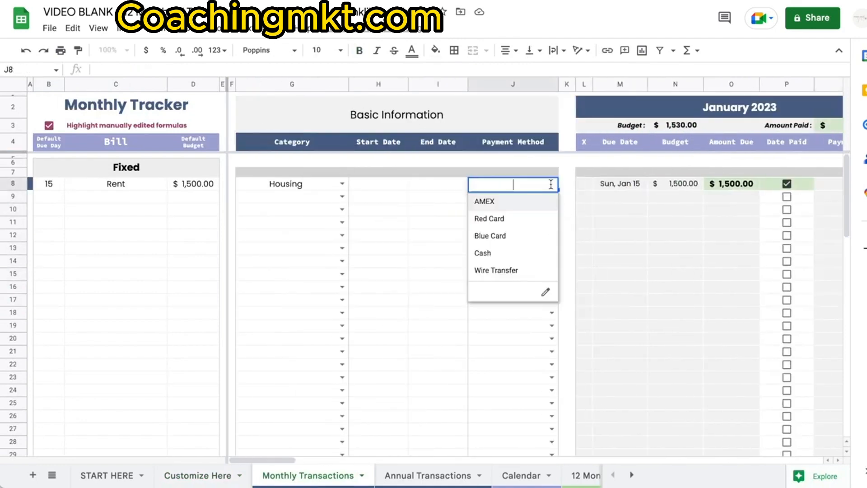
click(505, 202)
scroll(505, 202, right, 5)
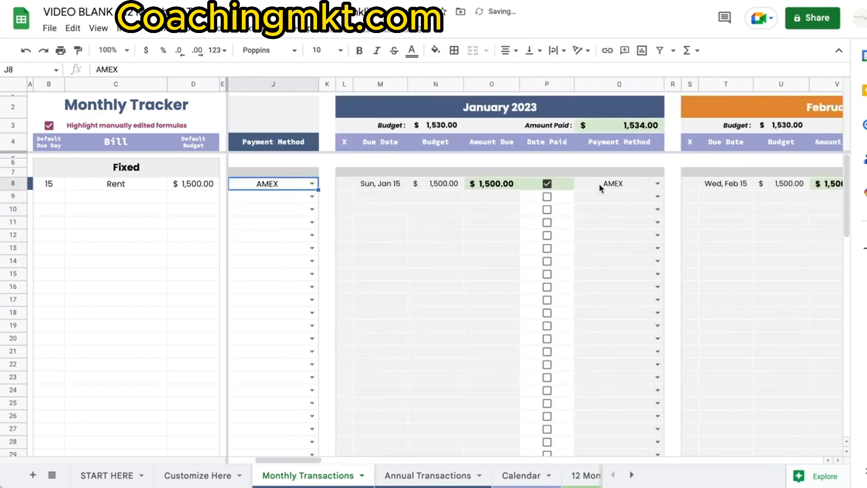
scroll(623, 183, right, 8)
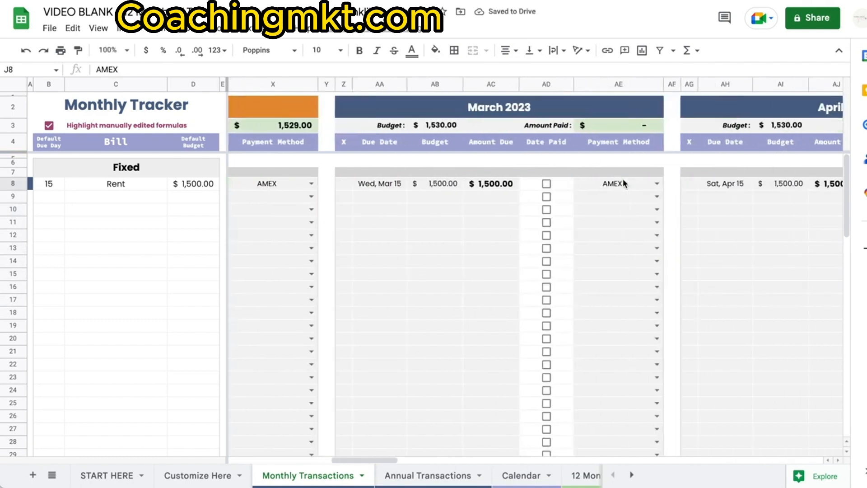
Step: Set the water bill's payment method to Red Card in the Basic Information section
scroll(623, 183, left, 10)
scroll(623, 182, down, 10)
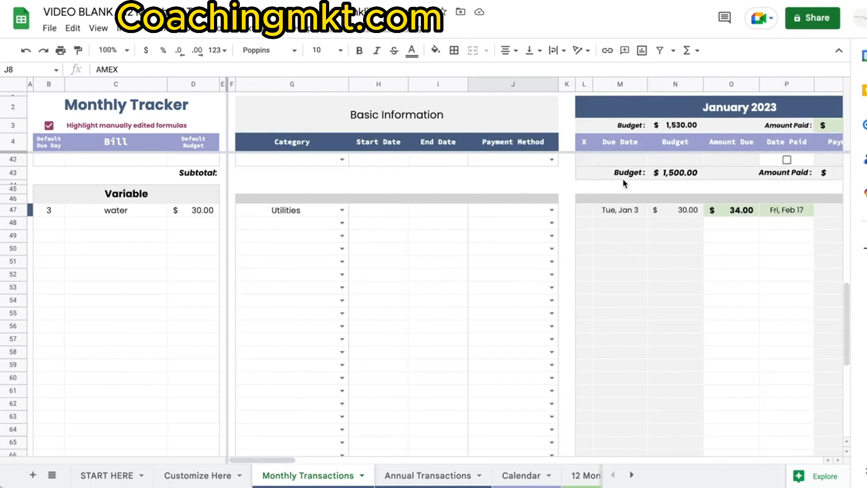
scroll(426, 221, right, 3)
click(372, 210)
click(339, 248)
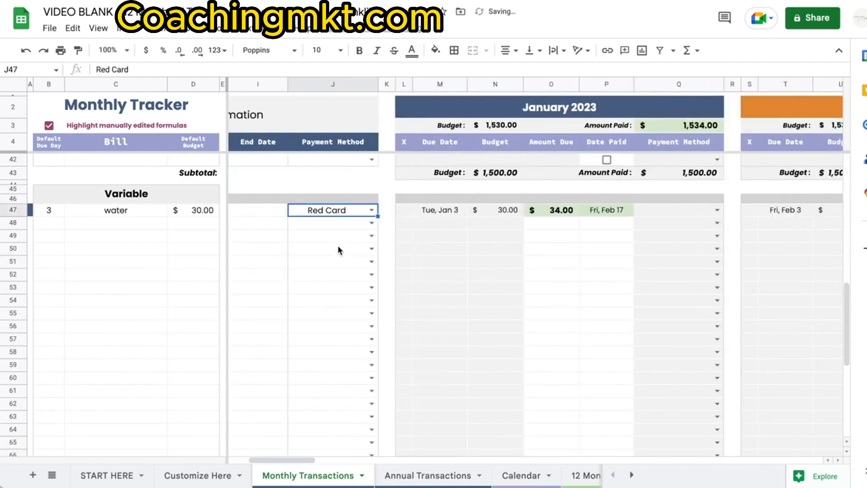
scroll(666, 215, right, 10)
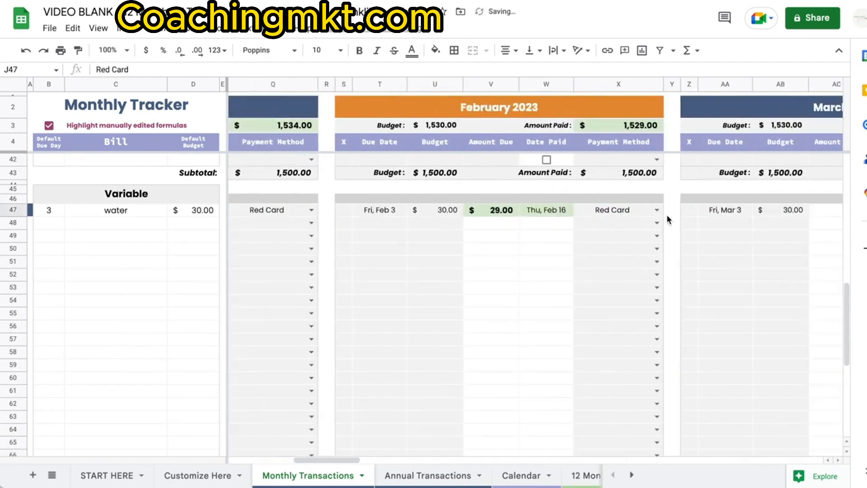
Step: Examine the Rent bill's entries across the monthly sections through December 2023 and the Total Budget and Total Paid columns
scroll(667, 215, up, 1)
scroll(668, 216, right, 5)
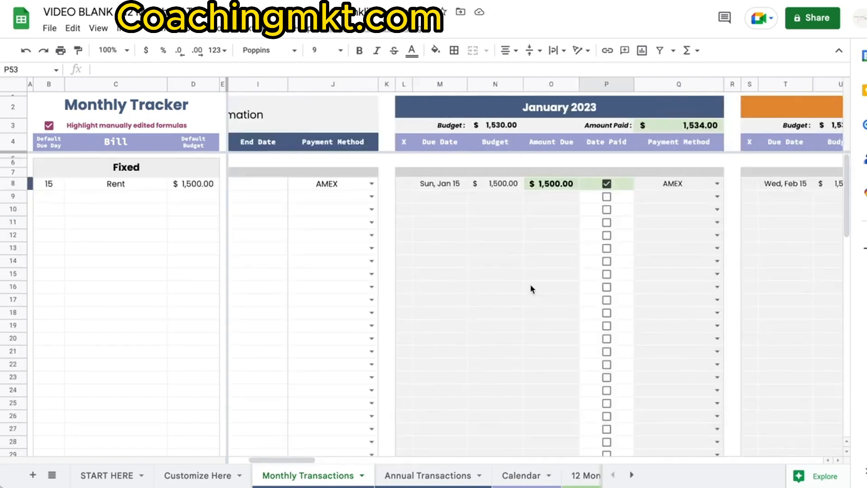
scroll(531, 285, left, 4)
scroll(531, 289, right, 2)
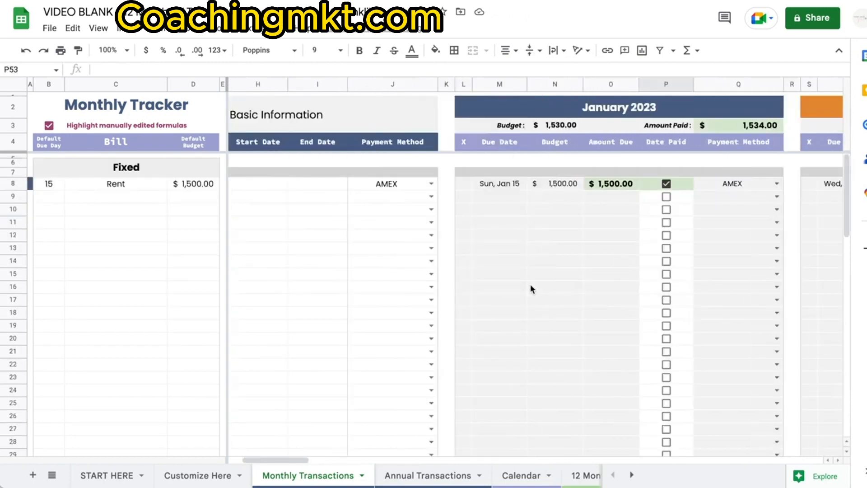
scroll(530, 289, left, 2)
scroll(505, 224, right, 15)
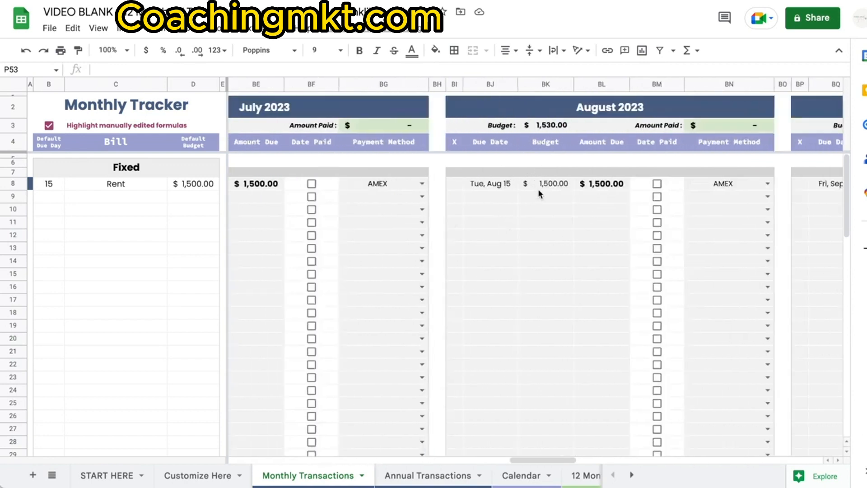
scroll(590, 197, right, 10)
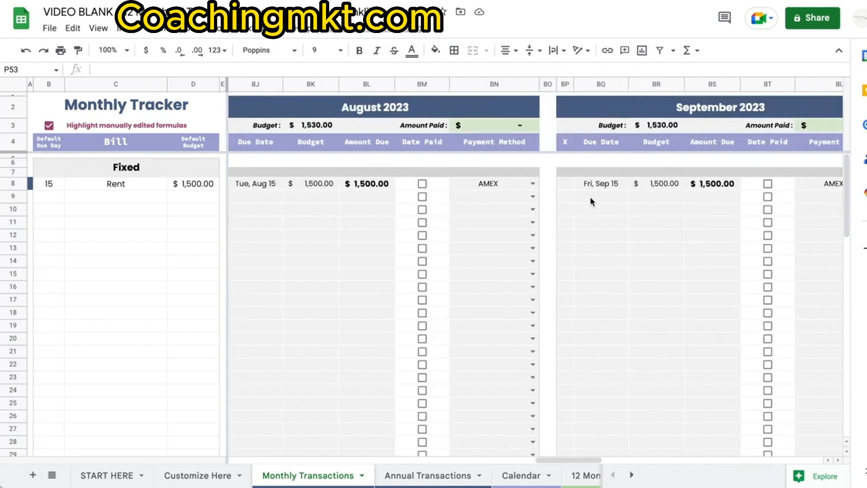
scroll(590, 197, right, 9)
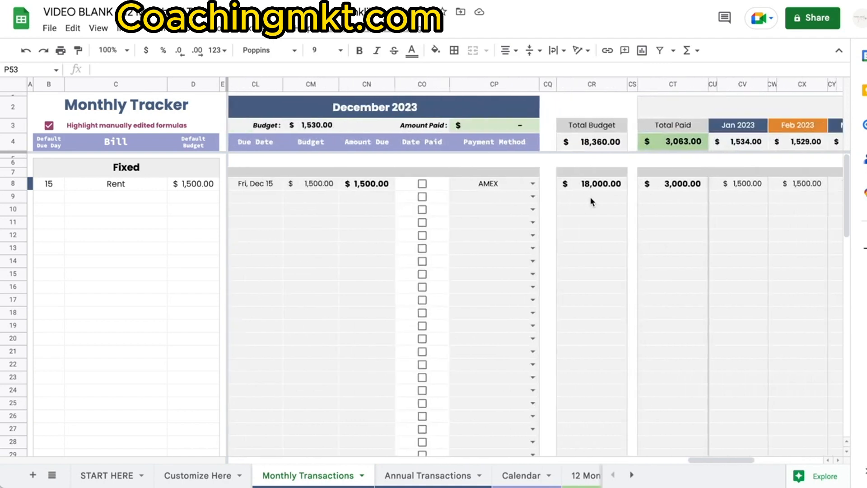
scroll(511, 164, left, 7)
scroll(517, 167, left, 20)
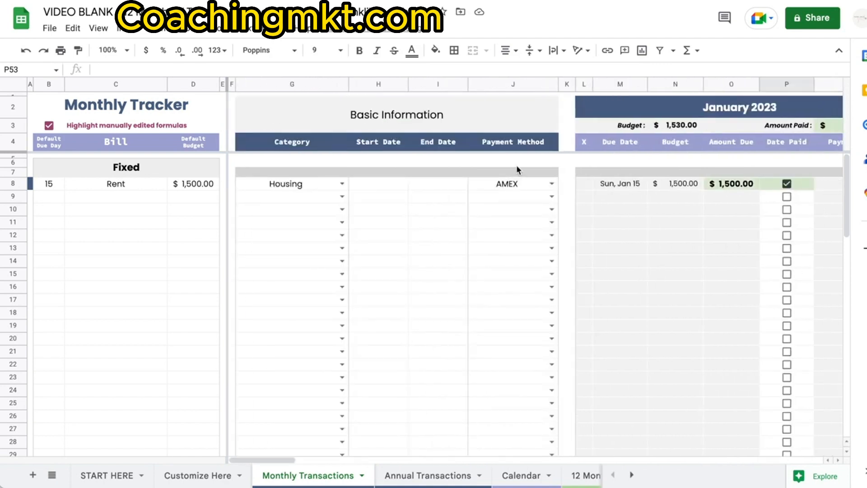
Step: Set the Rent bill's end date to August 14, 2023 in the Basic Information section
double_click(441, 184)
click(483, 204)
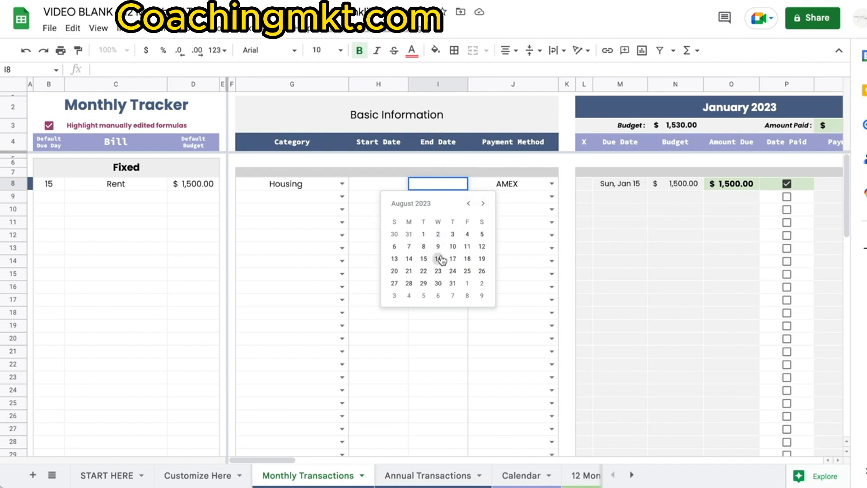
click(407, 258)
scroll(407, 263, right, 2)
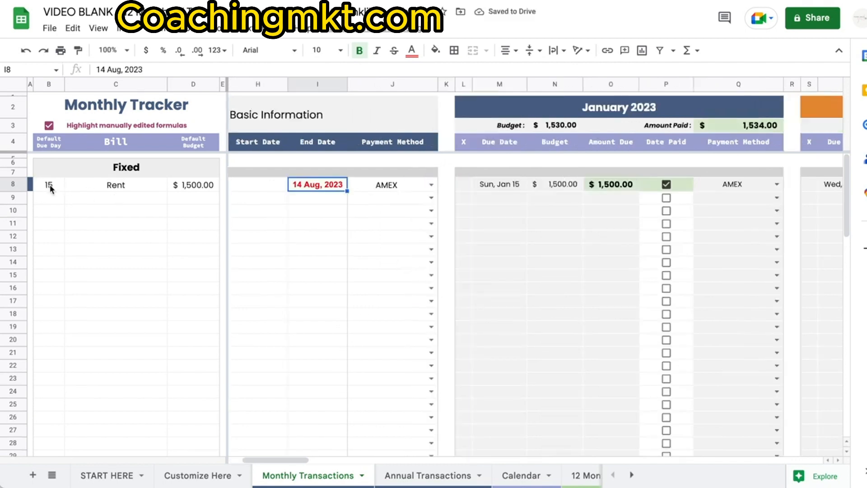
Step: Review the Rent bill's monthly entries through December 2023 and clear its paid checkbox for January 2023
scroll(558, 266, right, 15)
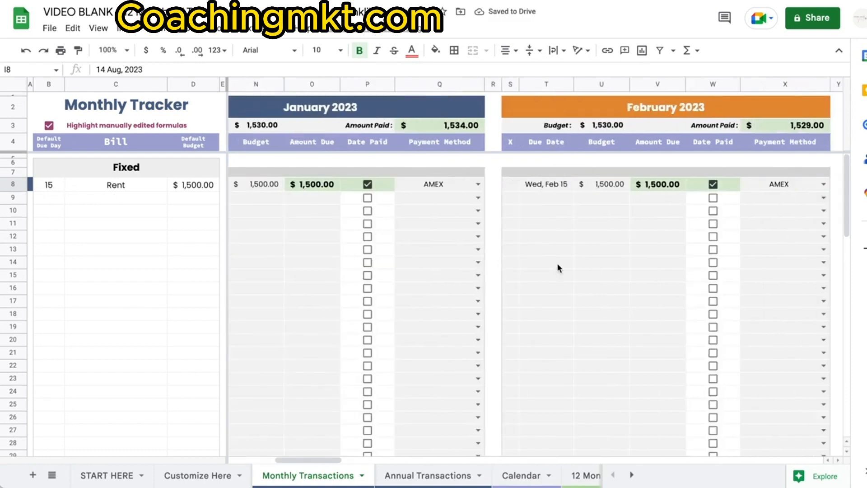
scroll(558, 266, right, 10)
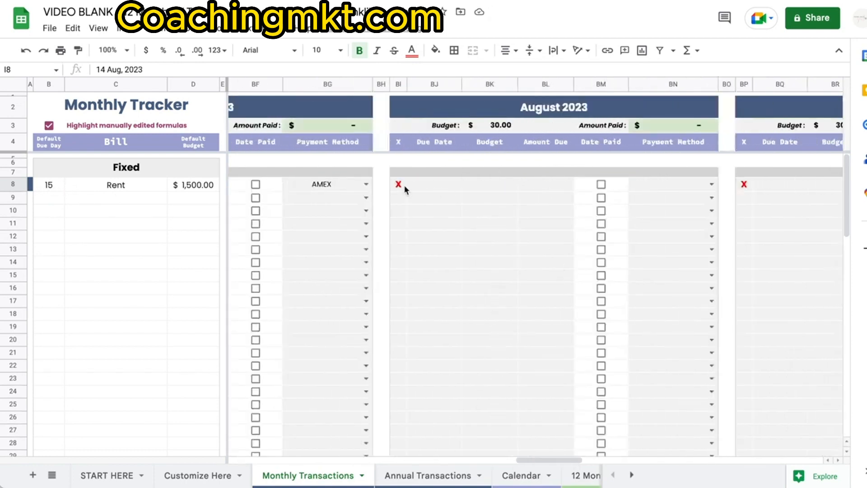
scroll(744, 193, right, 5)
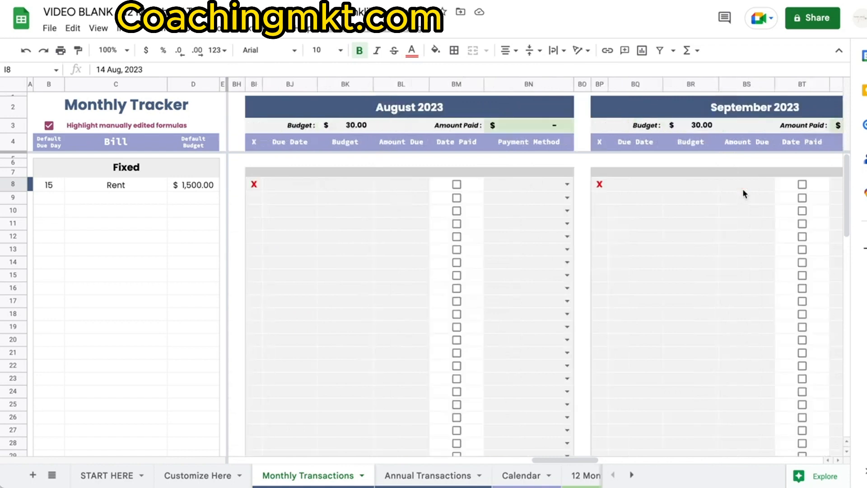
scroll(742, 188, right, 10)
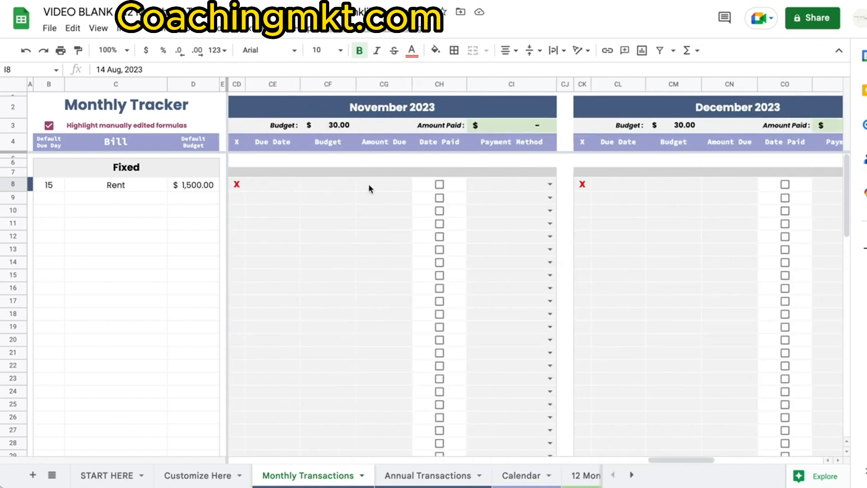
scroll(294, 183, left, 20)
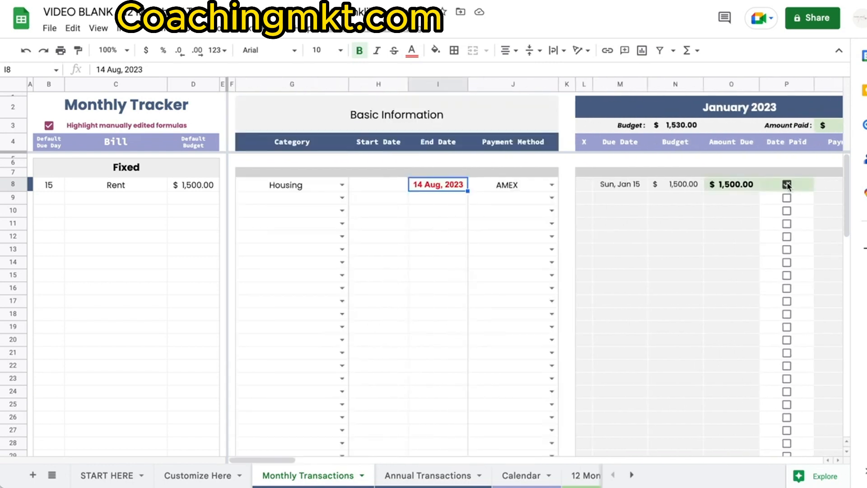
click(786, 184)
scroll(712, 232, right, 3)
scroll(713, 232, left, 3)
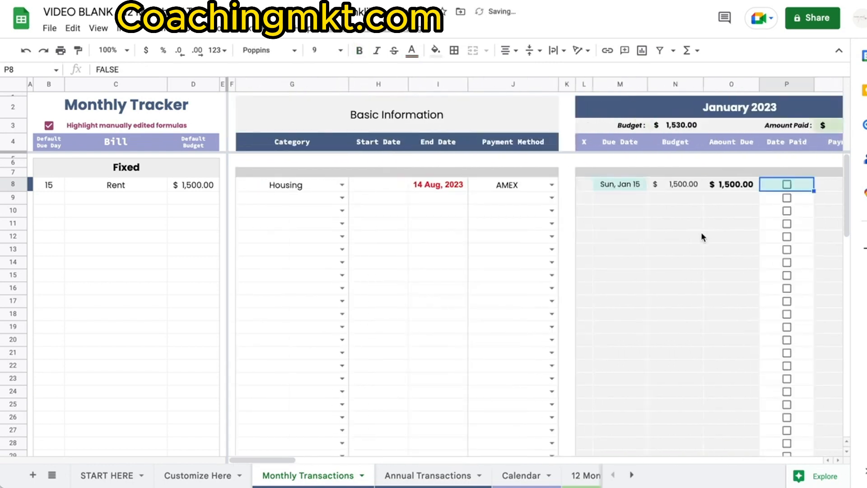
Step: Set the Rent bill's start date to February 14, 2023 in the Basic Information section and check its January and February entries
double_click(361, 185)
click(409, 205)
click(409, 205)
click(409, 205)
click(409, 205)
click(409, 205)
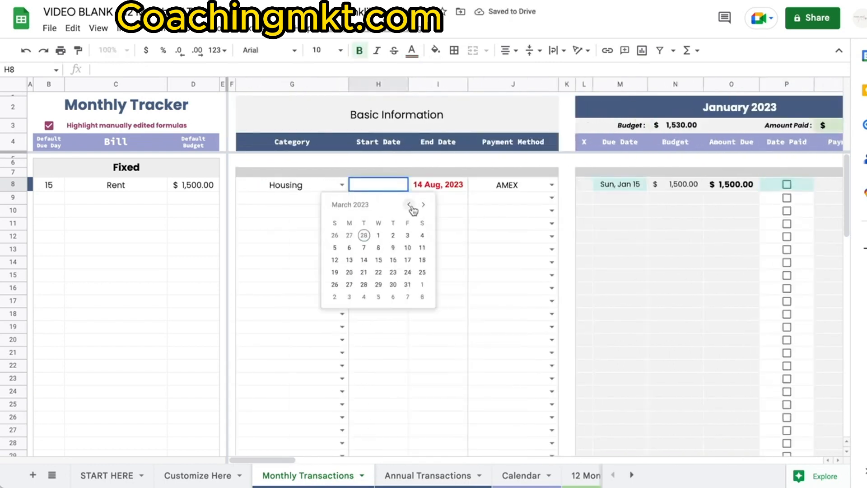
click(408, 205)
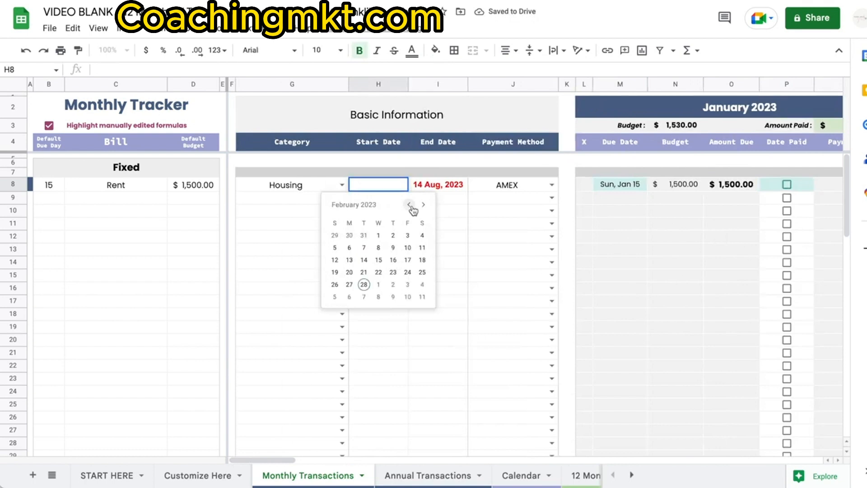
click(362, 261)
scroll(552, 182, right, 9)
scroll(535, 189, left, 5)
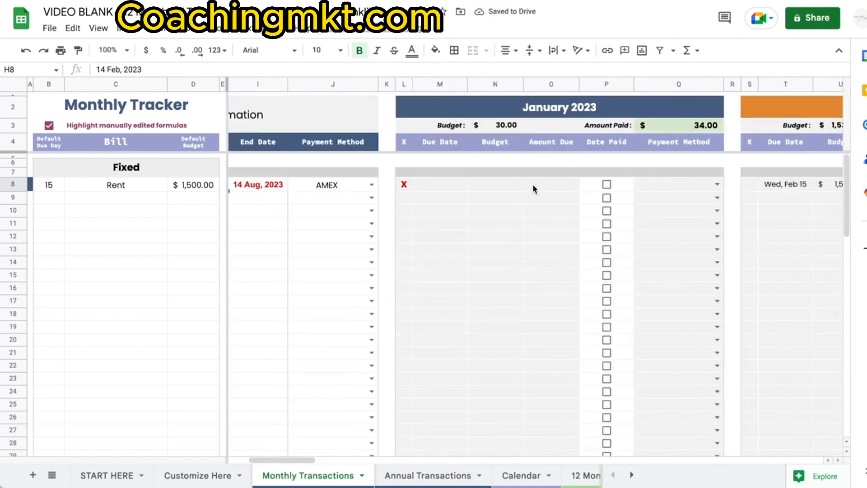
scroll(663, 181, right, 5)
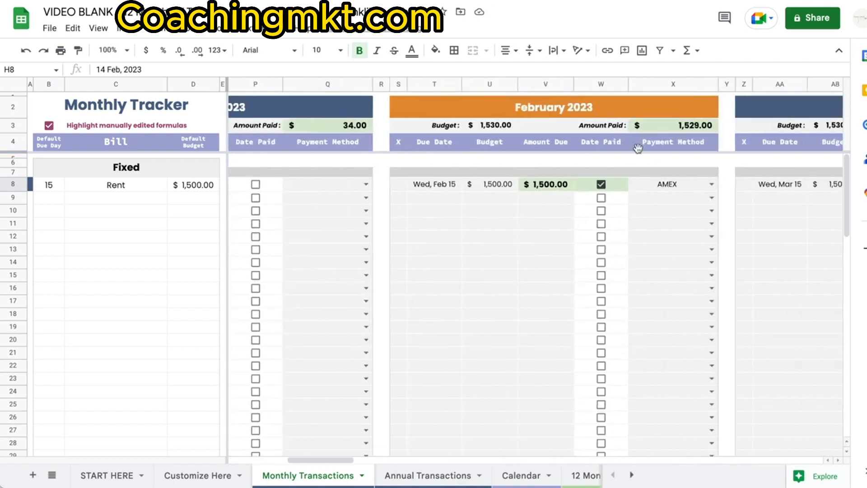
Step: Mark the Rent bill as paid for March 2023 and April 2023
scroll(600, 190, right, 7)
click(601, 185)
scroll(601, 188, right, 5)
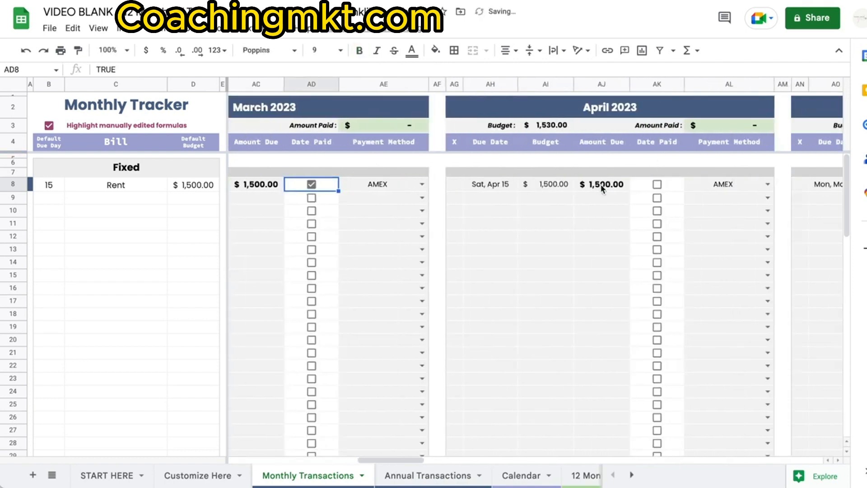
click(657, 184)
Step: Remove the Rent bill's end date from the Basic Information section and check its entries across the monthly sections
scroll(656, 187, left, 15)
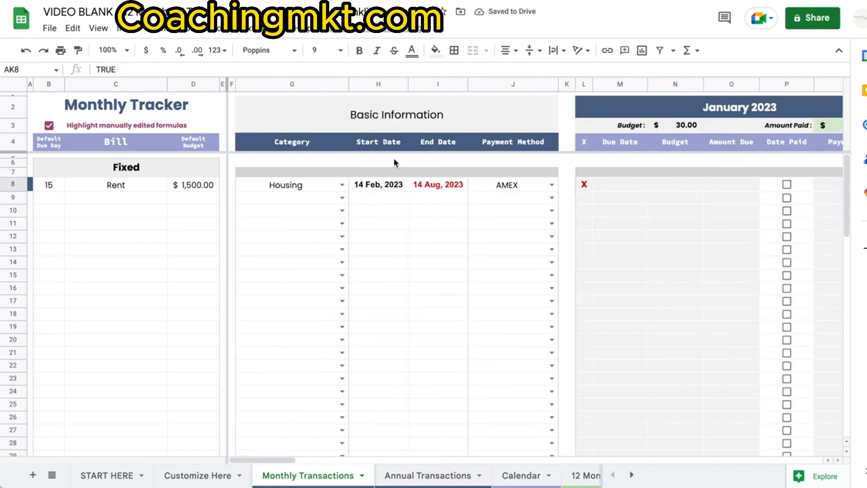
click(431, 190)
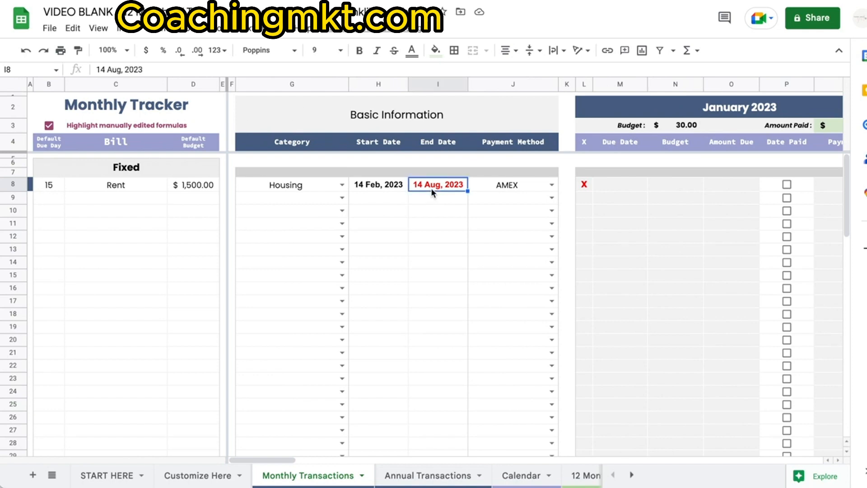
key(Delete)
scroll(658, 209, right, 3)
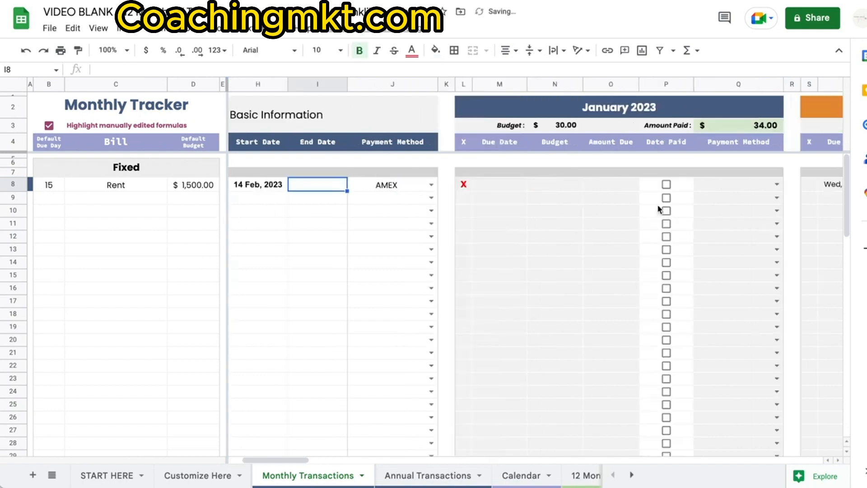
scroll(662, 218, right, 6)
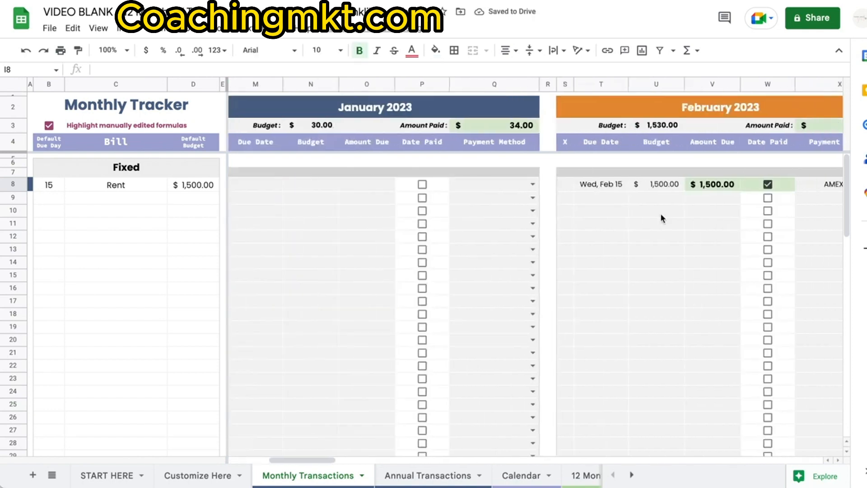
scroll(358, 182, left, 9)
scroll(605, 167, right, 4)
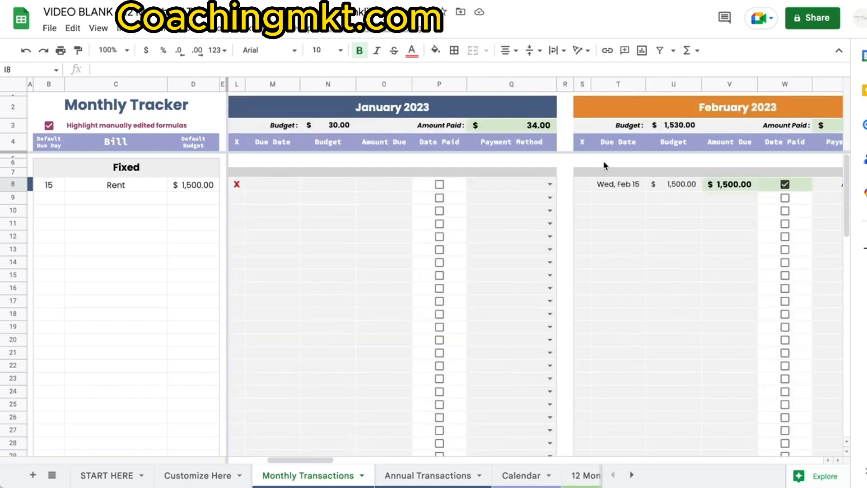
scroll(646, 201, right, 10)
scroll(647, 201, right, 12)
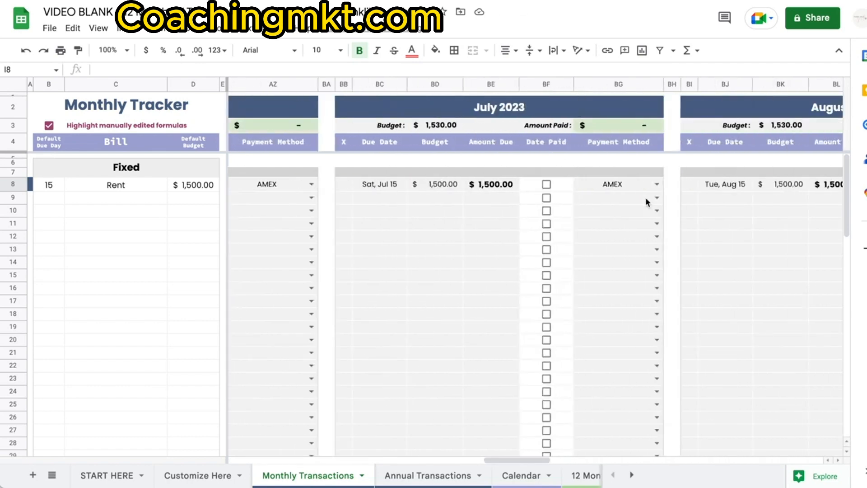
scroll(647, 201, right, 3)
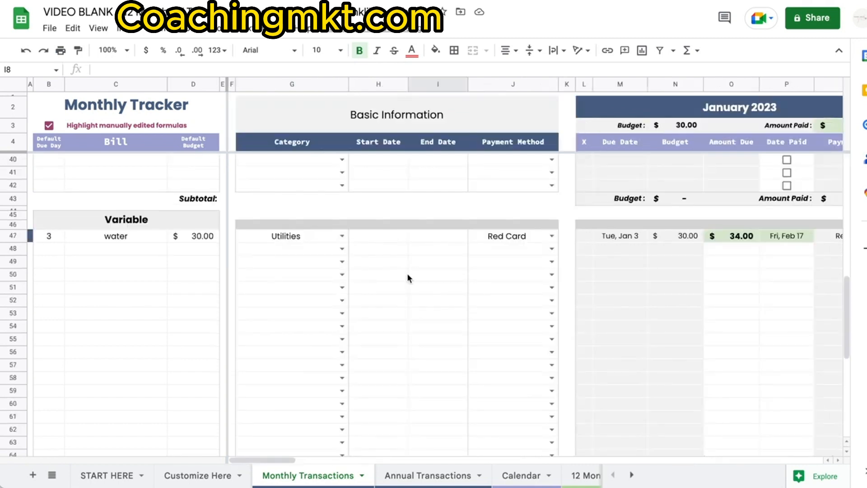
Step: Set the water bill's end date to May 8, 2023 in the Basic Information section
scroll(407, 273, down, 1)
double_click(397, 209)
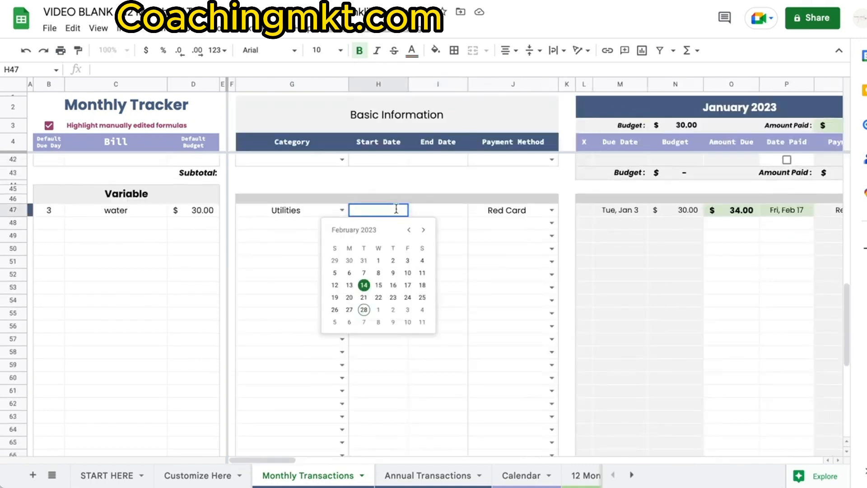
double_click(443, 210)
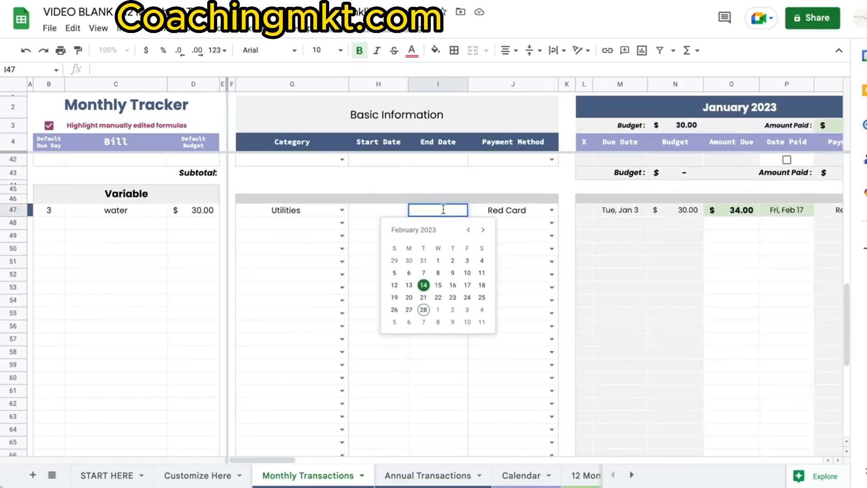
click(483, 230)
click(483, 229)
click(483, 229)
click(409, 273)
Step: Examine the water bill's entries across the monthly sections before and after its May 2023 end date
scroll(404, 275, right, 10)
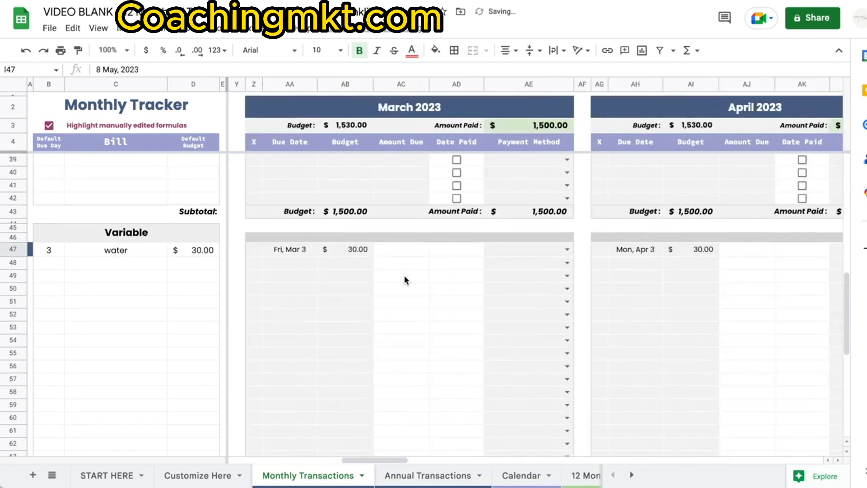
scroll(404, 274, right, 10)
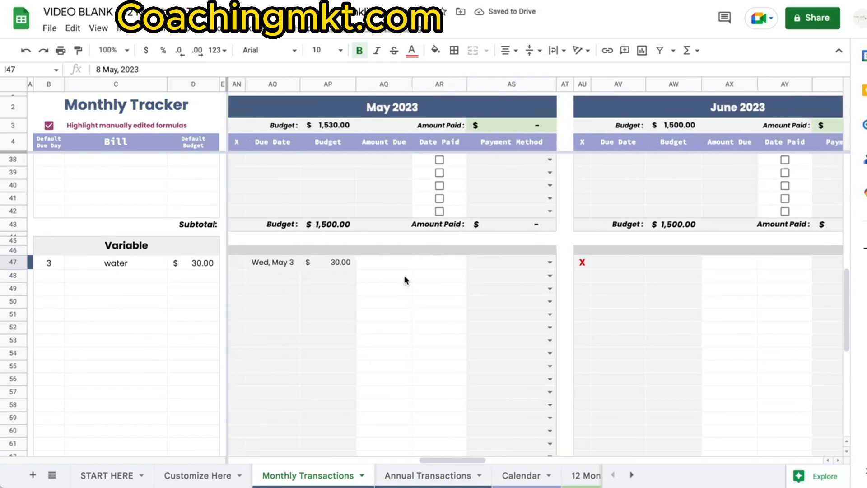
scroll(404, 279, left, 3)
scroll(404, 274, left, 15)
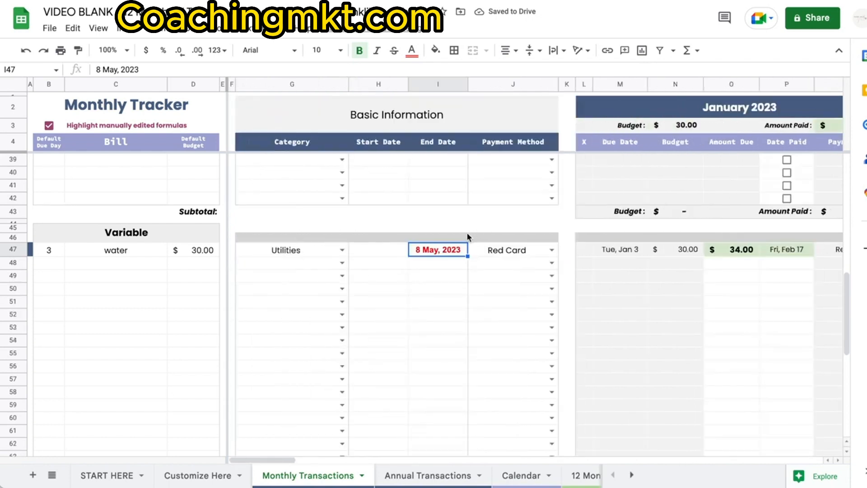
scroll(356, 277, right, 15)
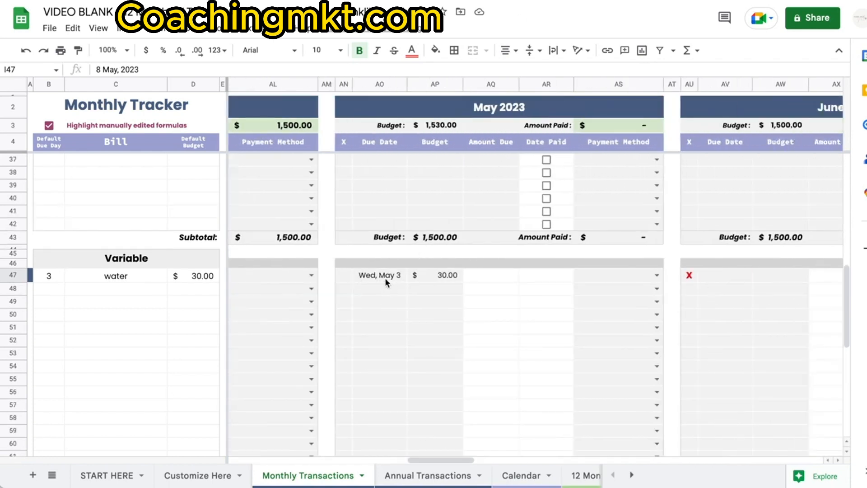
scroll(386, 281, right, 10)
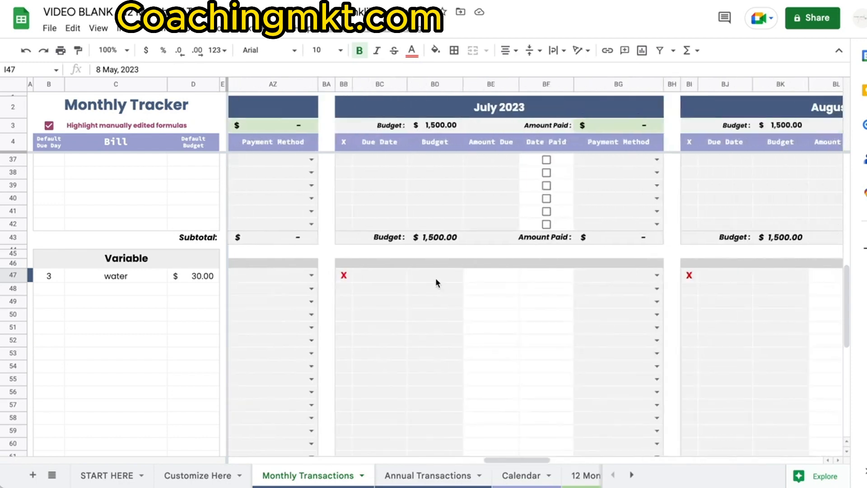
scroll(436, 282, right, 5)
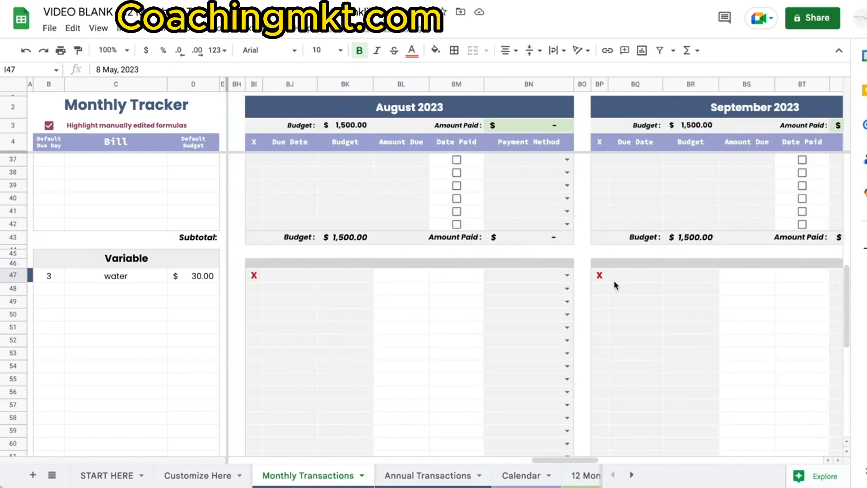
scroll(614, 284, right, 5)
scroll(614, 285, right, 5)
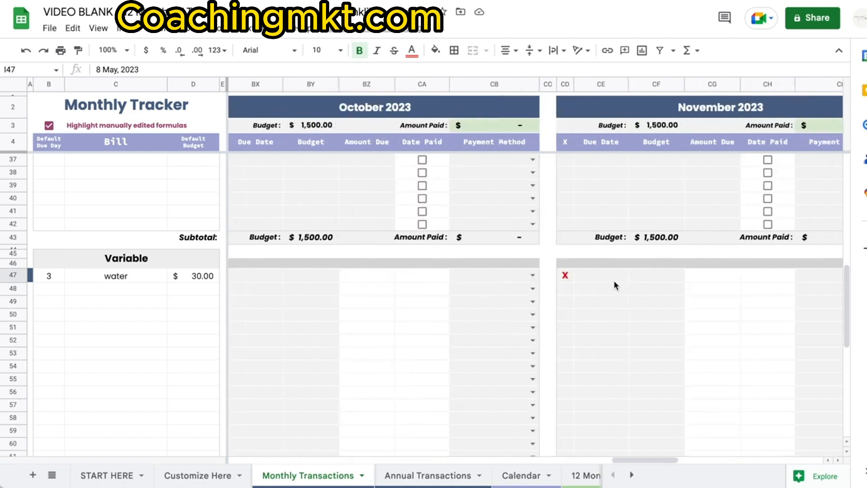
Step: Highlight the Fixed section's input areas: the bill details in B8:D24 and the Basic Information cells beside them
scroll(614, 285, left, 20)
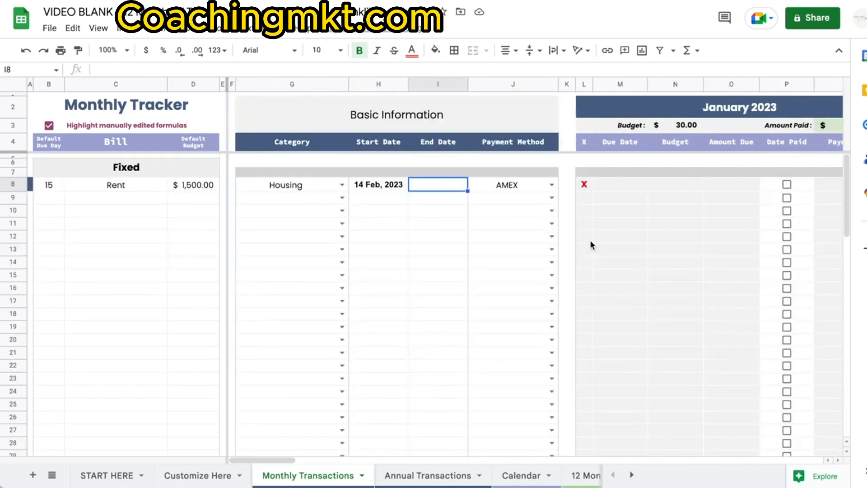
scroll(590, 244, right, 5)
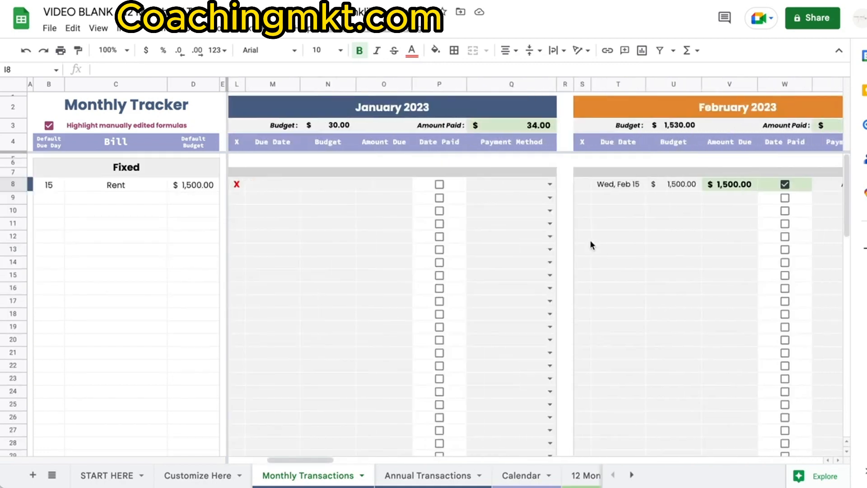
scroll(590, 240, left, 6)
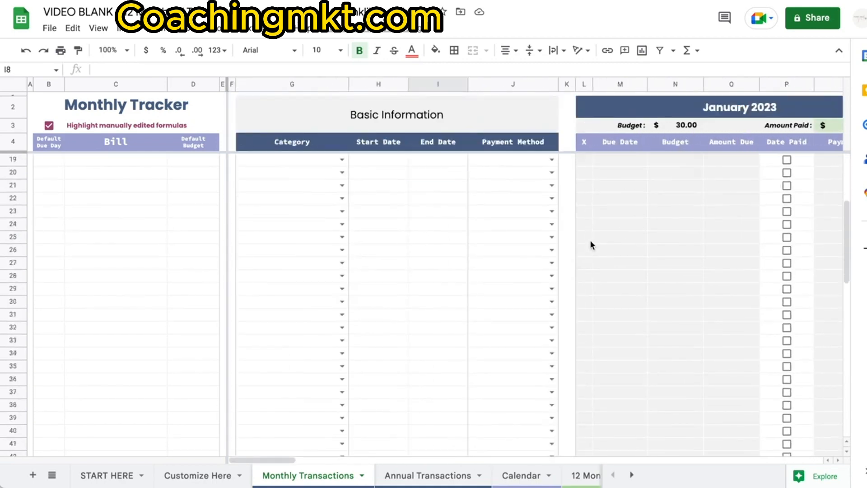
drag(62, 184, 186, 385)
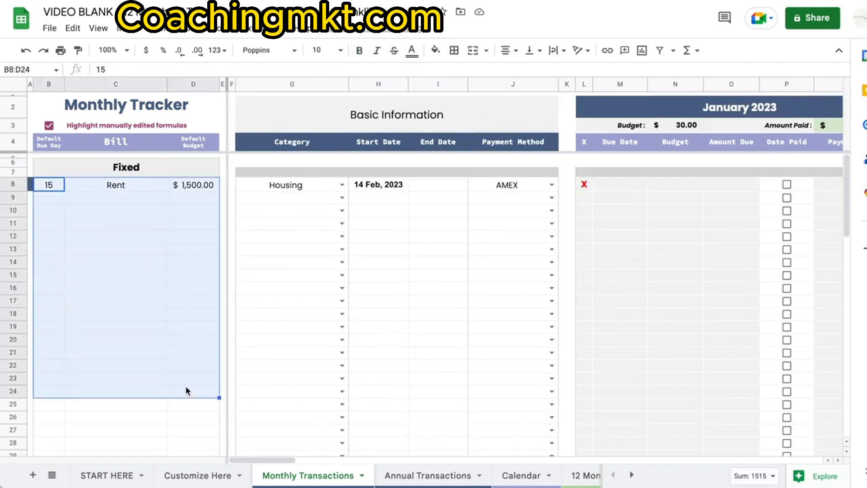
drag(287, 185, 532, 391)
scroll(344, 280, right, 6)
Step: Highlight January 2023's Date Paid checkboxes for fixed bills and the Amount Due and Date Paid cells for variable bills
drag(439, 184, 448, 296)
scroll(446, 275, down, 10)
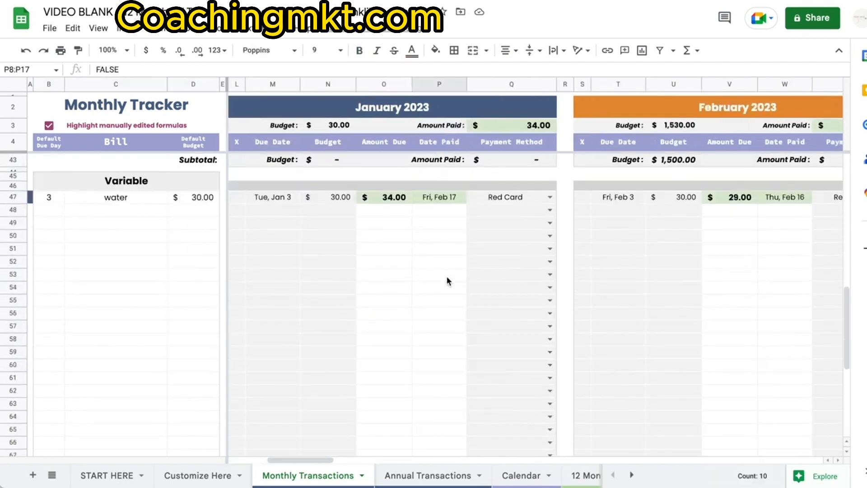
drag(399, 182, 384, 301)
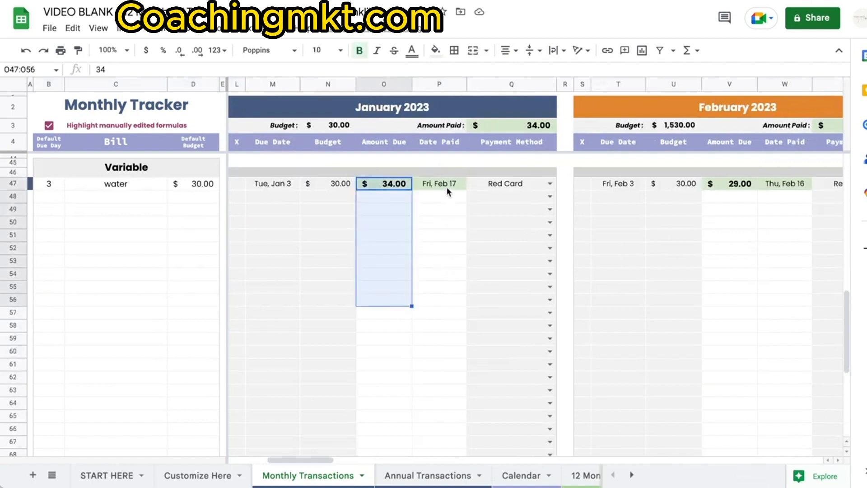
drag(446, 187, 448, 260)
click(444, 246)
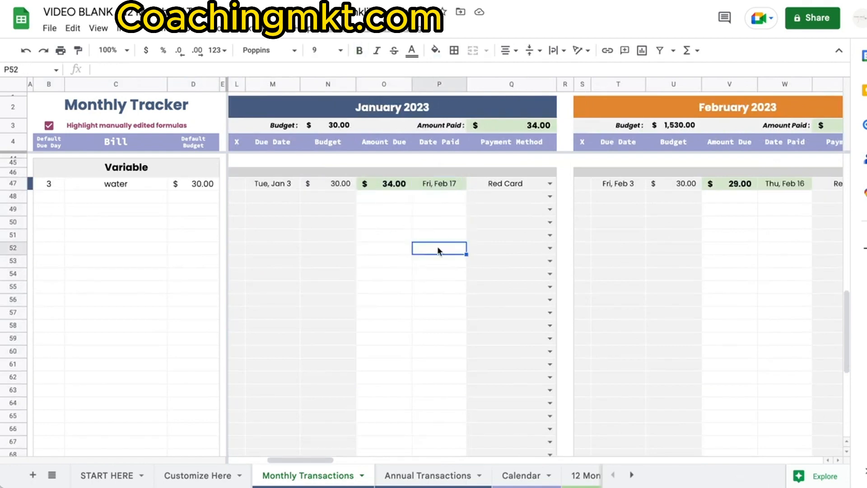
double_click(437, 250)
click(568, 223)
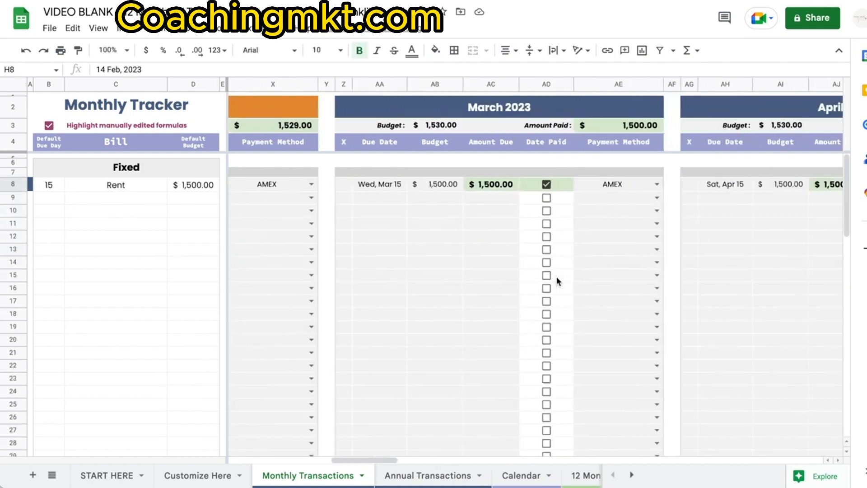
Step: Examine the Total Budget column beyond December 2023, covering the fixed bill rows, both section subtotals and the overall total
scroll(556, 281, right, 15)
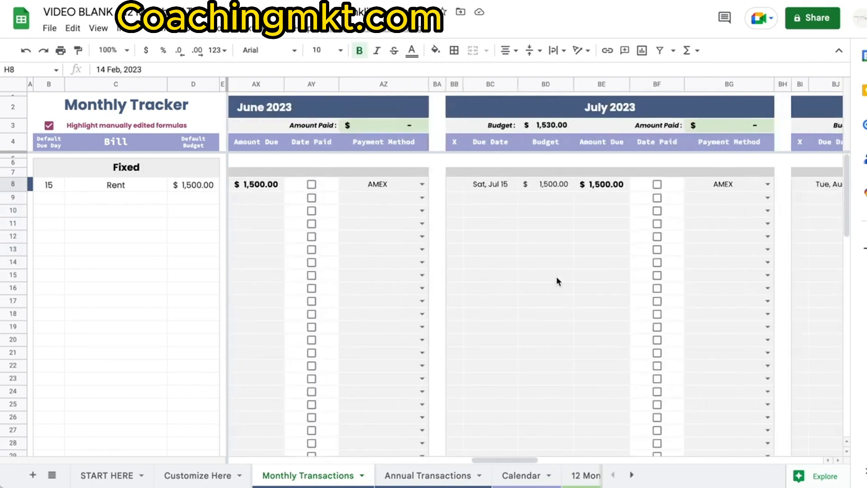
scroll(556, 277, right, 15)
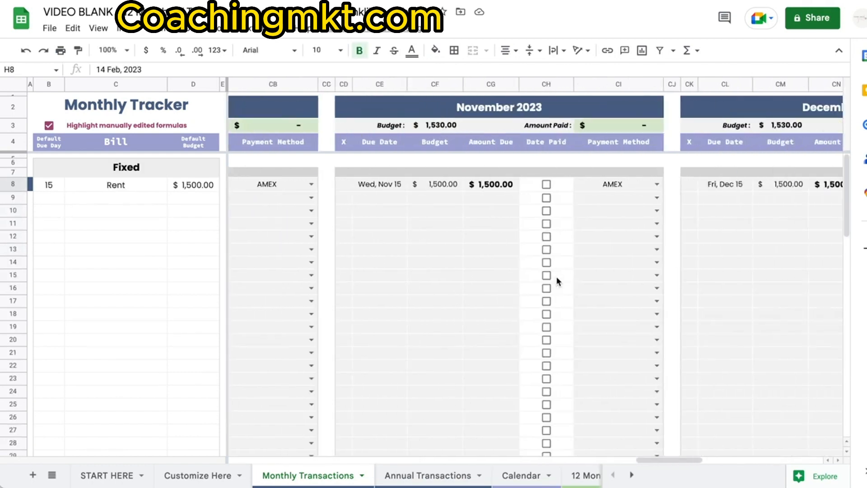
scroll(556, 277, right, 10)
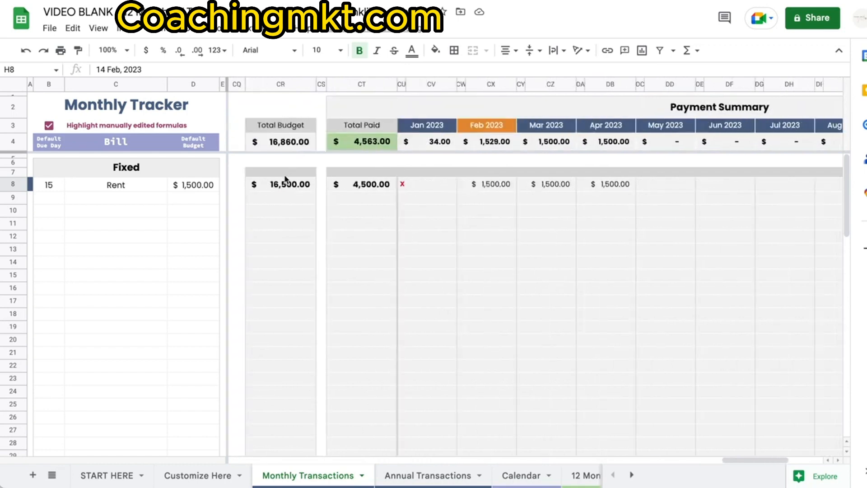
drag(280, 188, 284, 303)
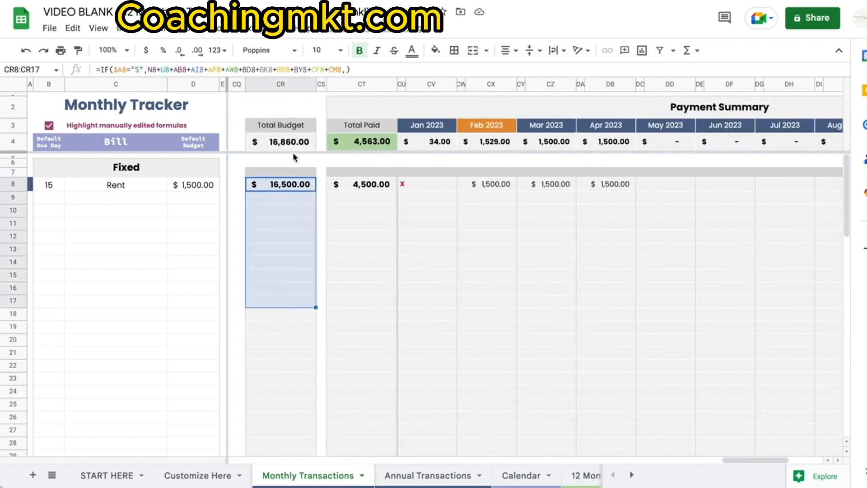
scroll(300, 300, down, 7)
click(312, 380)
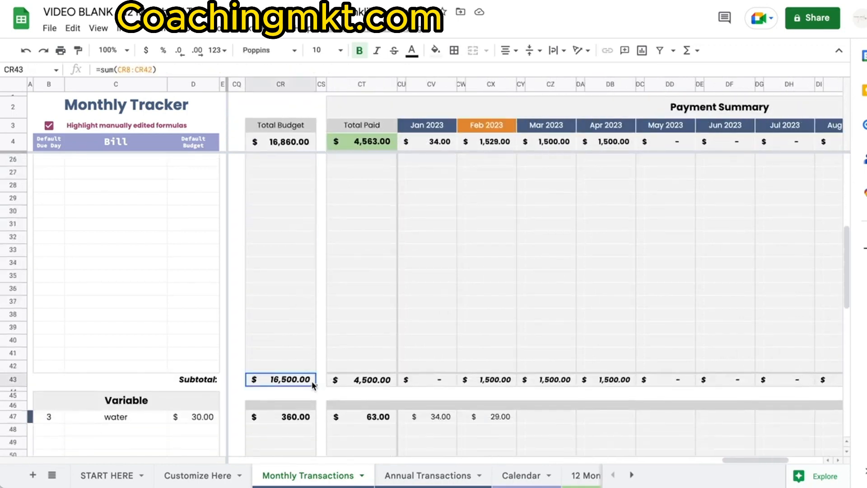
scroll(312, 381, down, 12)
click(305, 405)
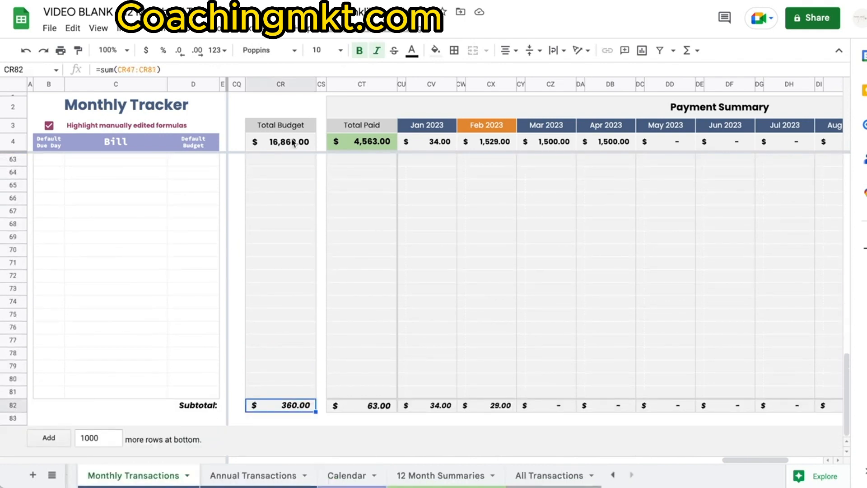
click(293, 143)
scroll(410, 161, up, 15)
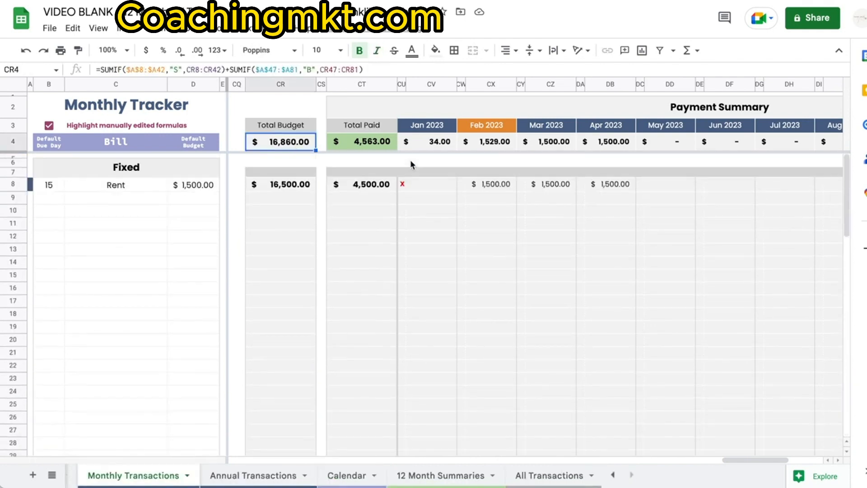
Step: Examine the Payment Summary's overall Total Paid cell and the rent payments for January through April 2023
click(386, 142)
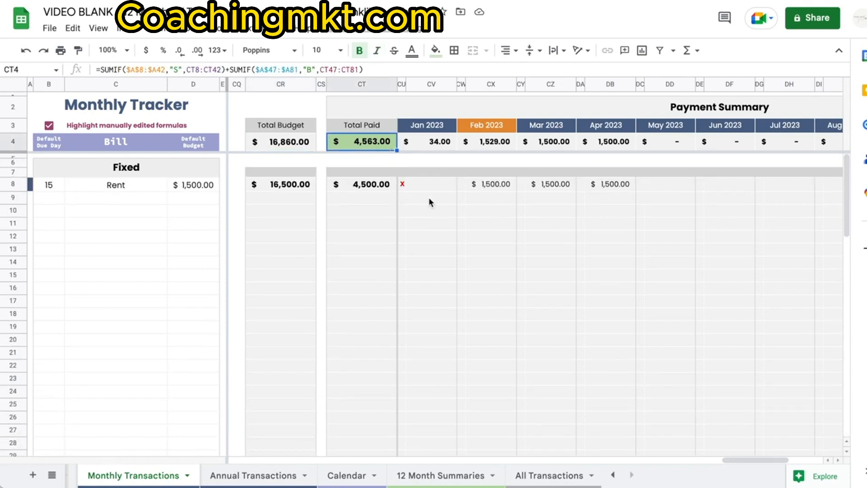
scroll(431, 198, right, 2)
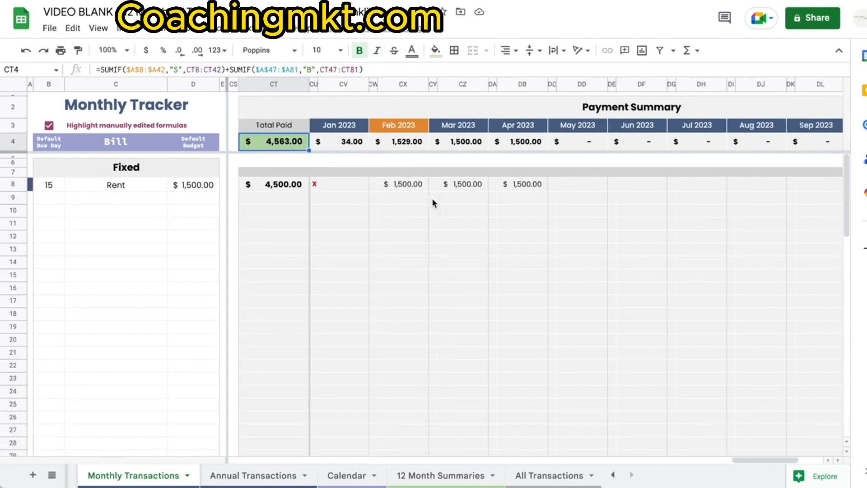
click(346, 186)
click(410, 188)
click(455, 189)
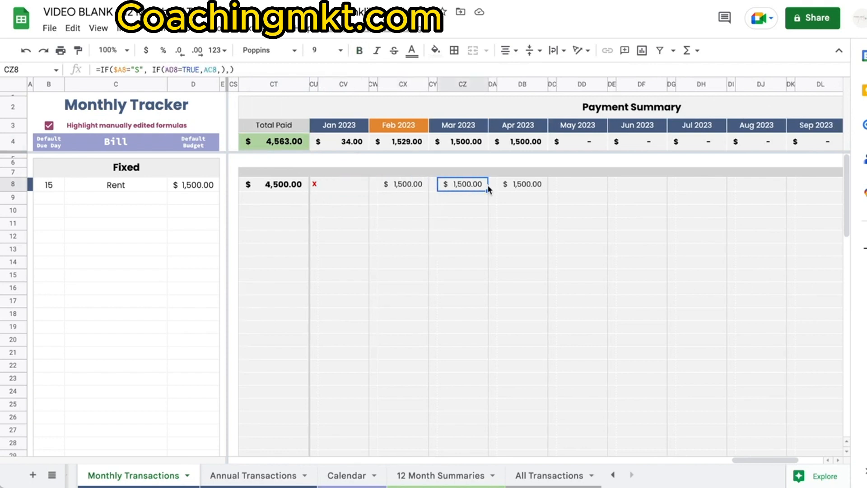
click(526, 188)
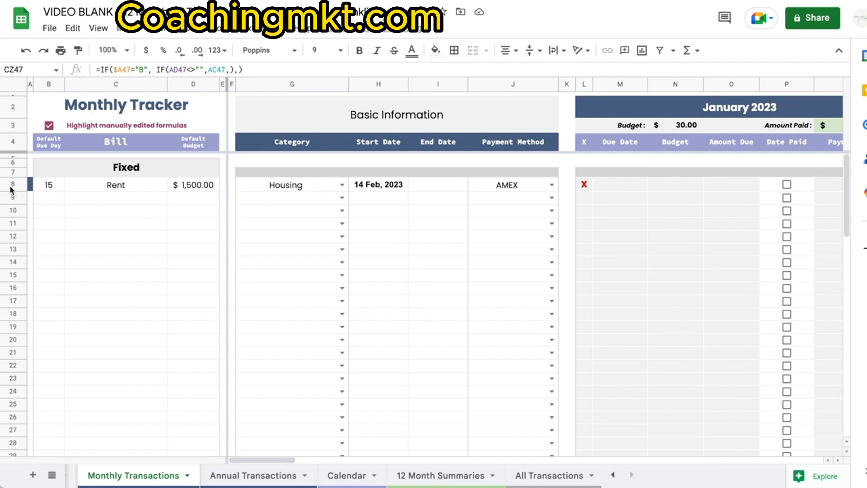
Step: Add two Variable bills named "student loan" in cells C49 and C50
click(48, 211)
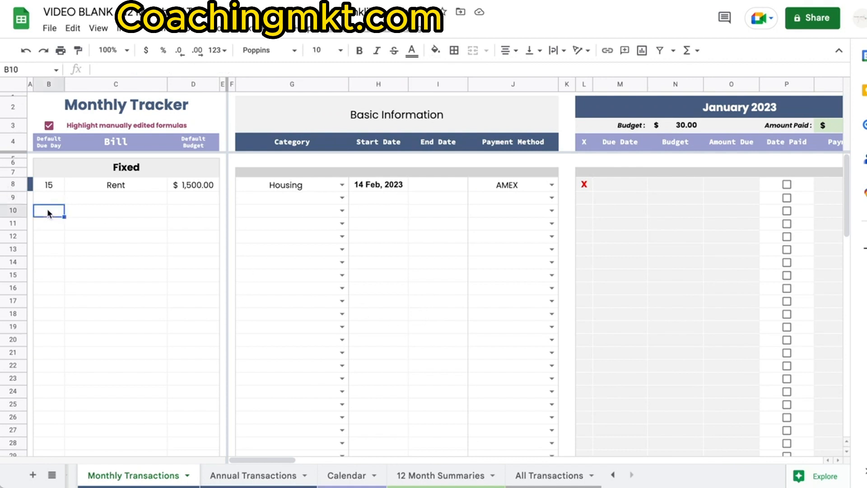
scroll(146, 274, down, 10)
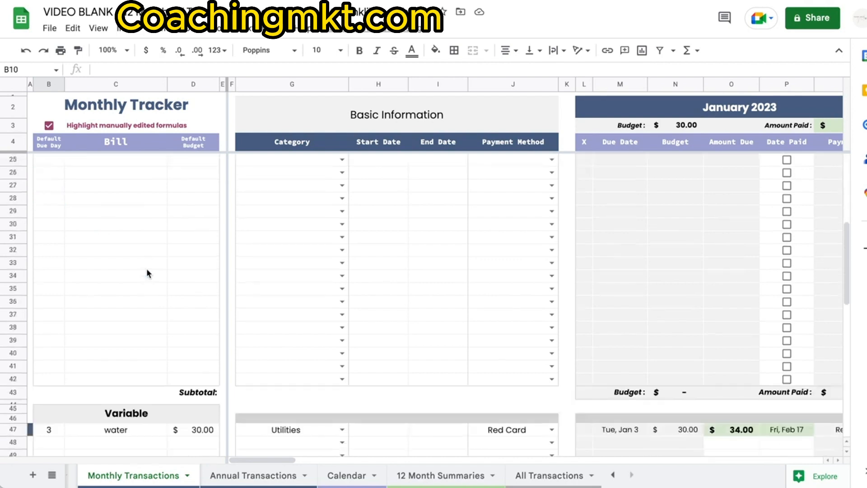
click(53, 254)
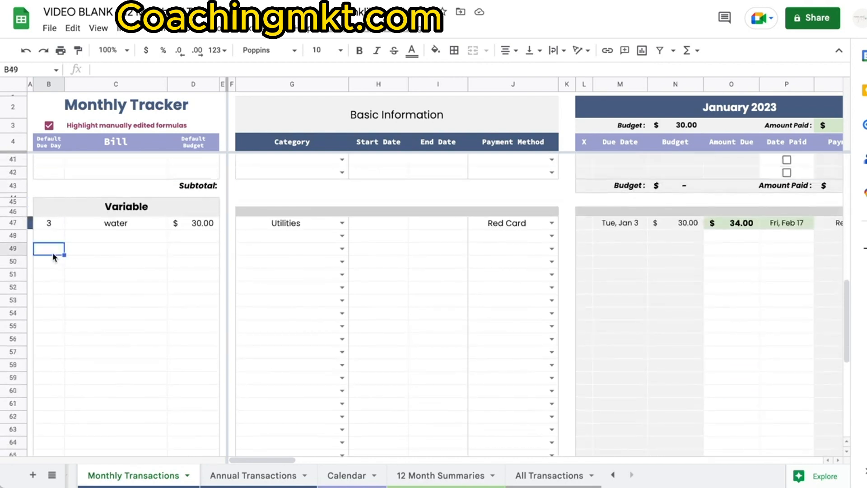
key(Tab)
text(stuent)
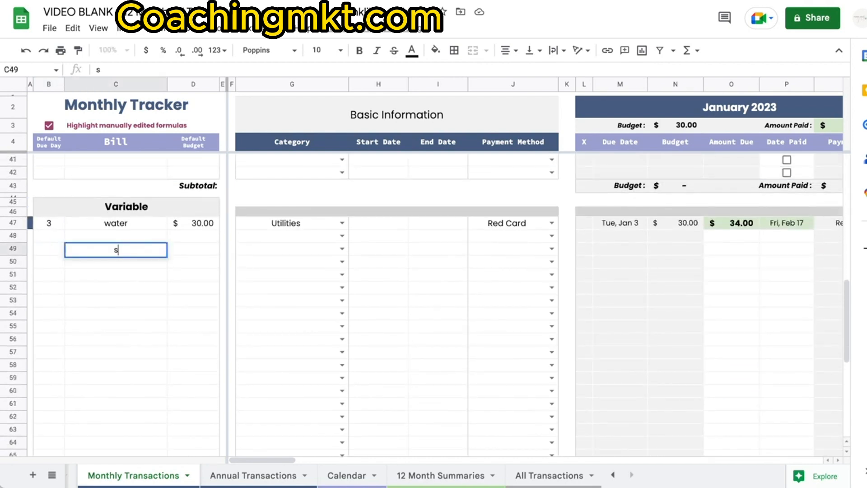
key(BackSpace)
key(BackSpace)
key(BackSpace)
text(dent loan)
key(Return)
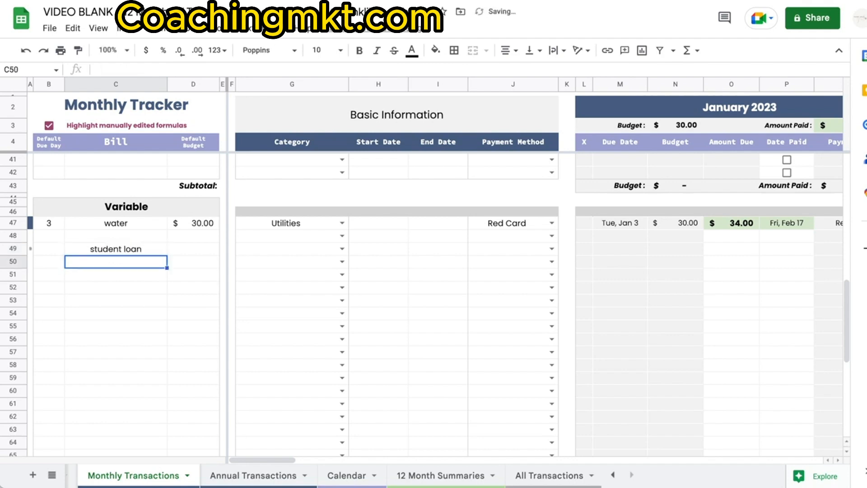
text(student loan)
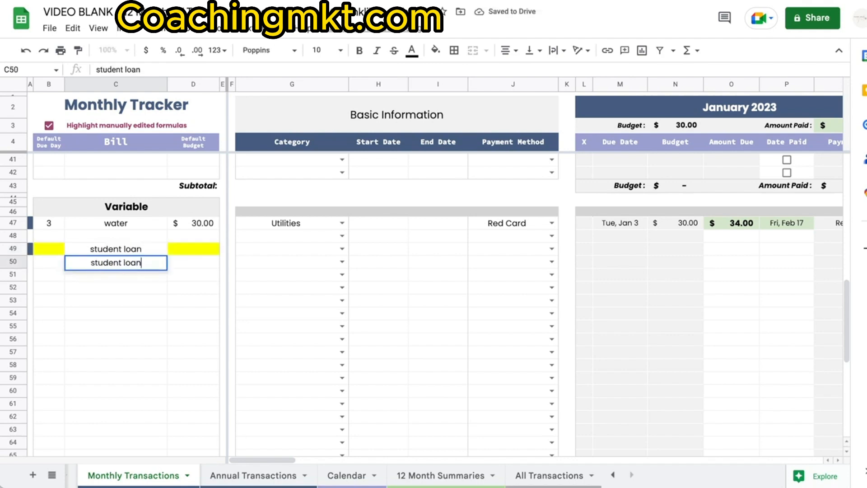
key(Return)
Step: Set the default due days of the two student loan bills to 1 and 15
key(Up)
key(Up)
key(Left)
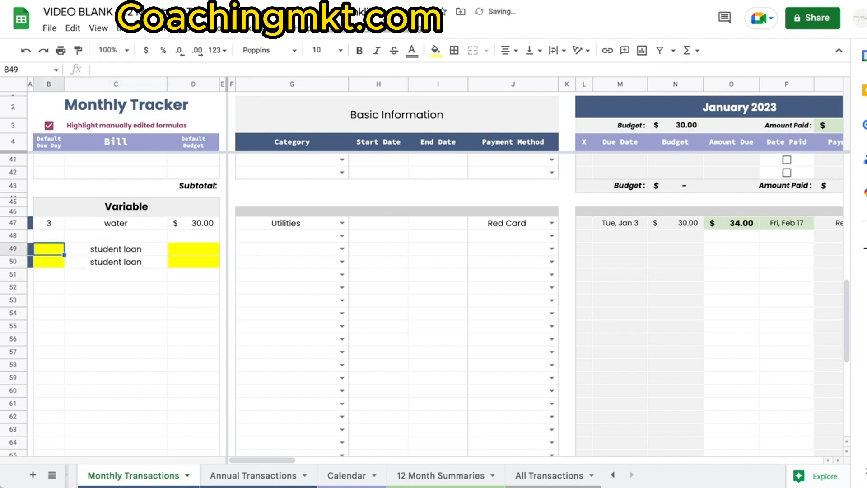
text(1)
key(Return)
text(15)
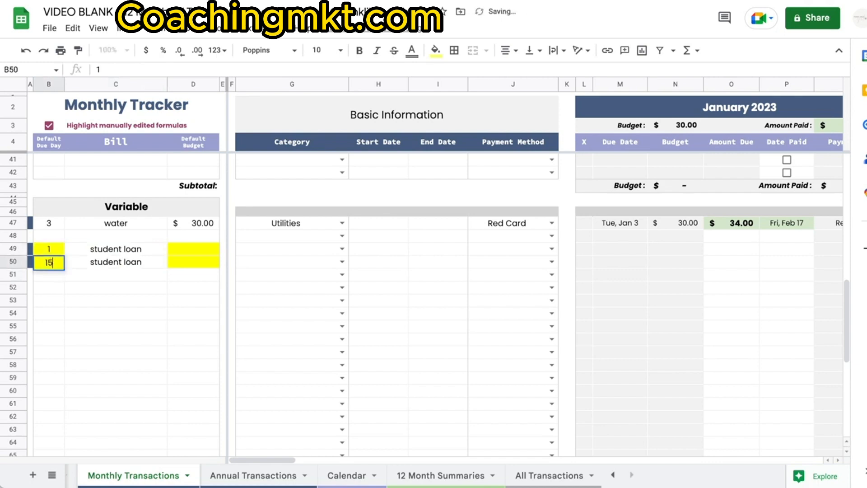
key(Return)
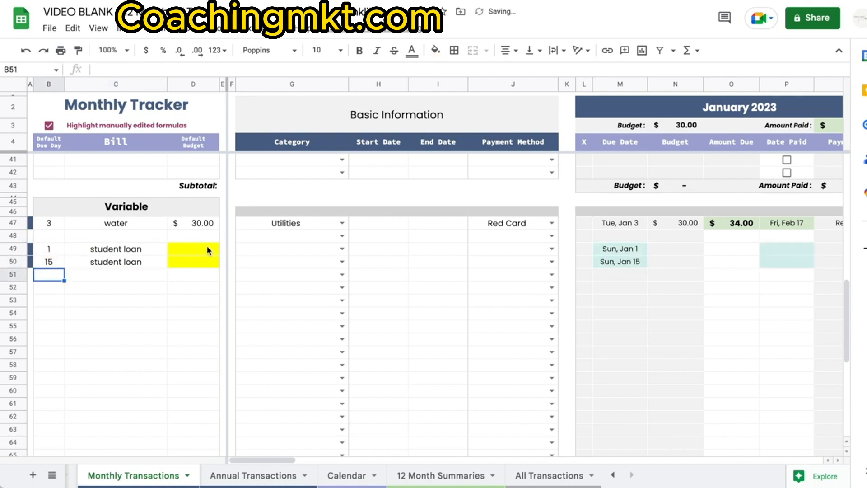
Step: Set the default budget of both student loan bills to 250
click(209, 251)
text(250)
key(Return)
text(250)
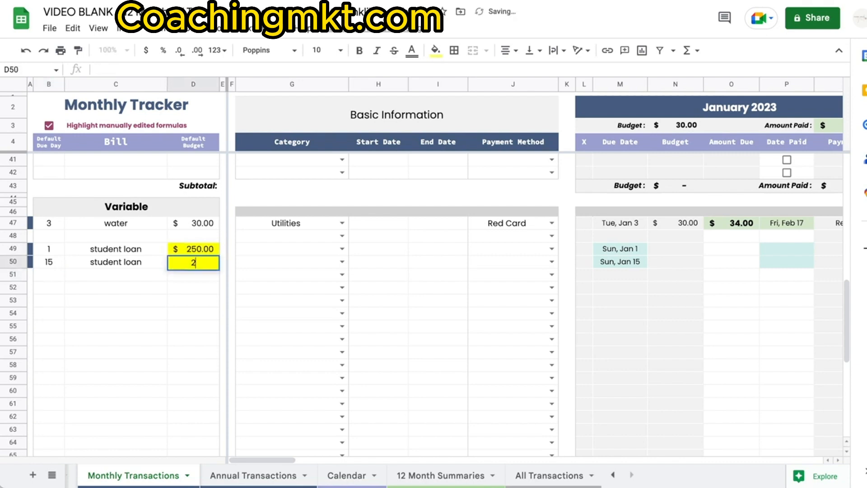
key(Return)
Step: Record the January 2023 student loan payments: 255 paid on February 16, 2023 and 246 paid on February 25, 2023
scroll(608, 247, right, 3)
click(609, 248)
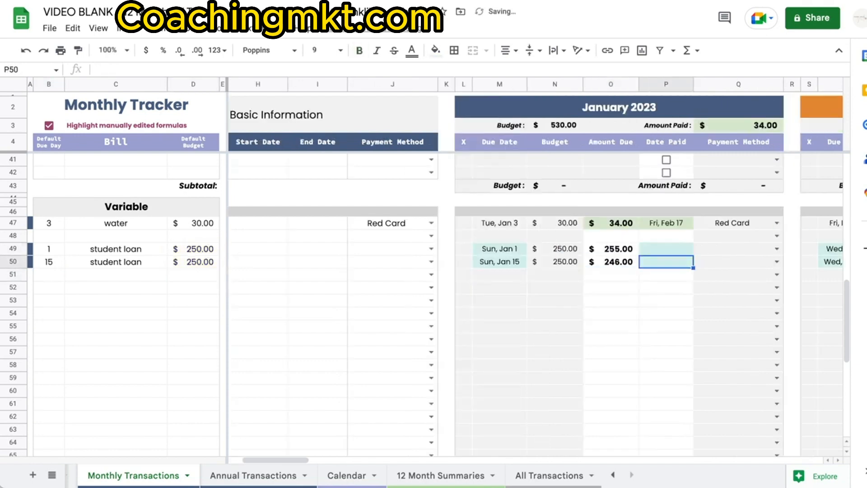
double_click(664, 251)
click(679, 325)
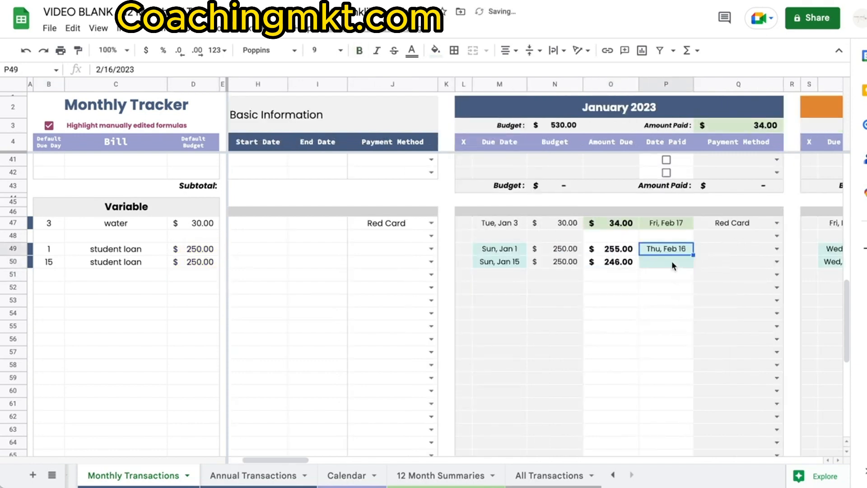
double_click(673, 264)
click(709, 351)
Step: Enter February 2023 amounts due of 300 and 230 for the two student loan bills
scroll(707, 349, right, 5)
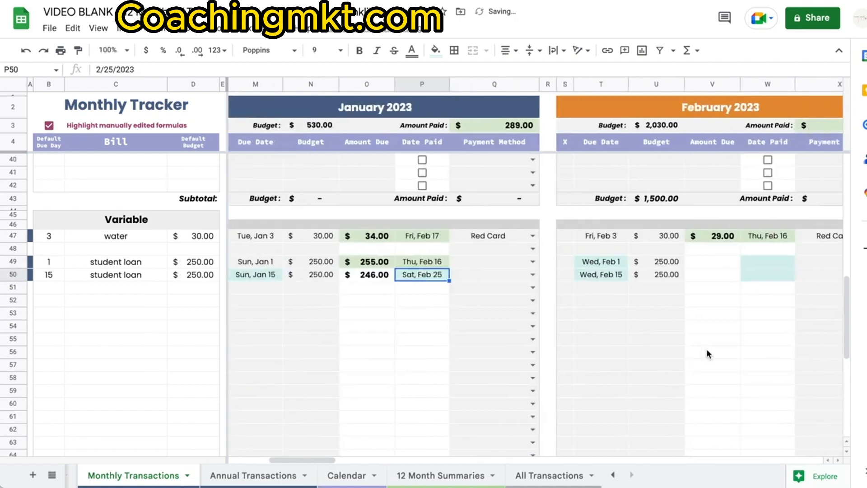
click(695, 267)
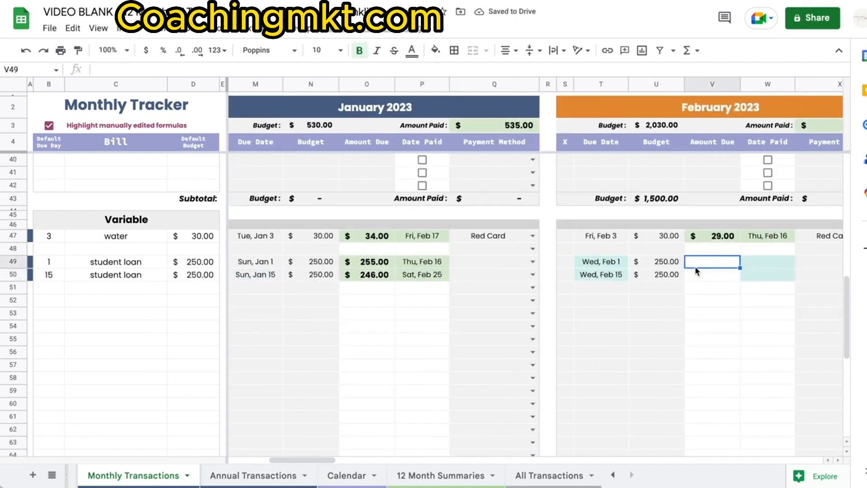
text(300)
key(Return)
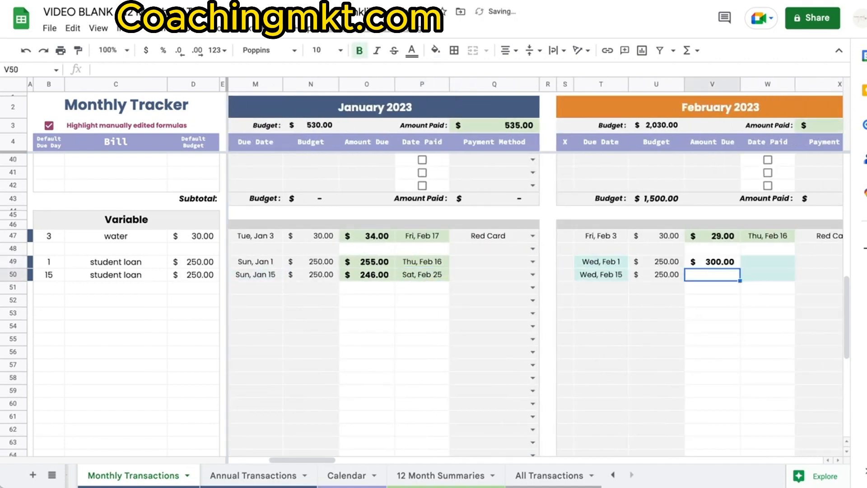
text(230)
key(Return)
Step: Set February 2023's date paid to February 8, 2023 for the first student loan and January 31, 2023 for the second
double_click(766, 262)
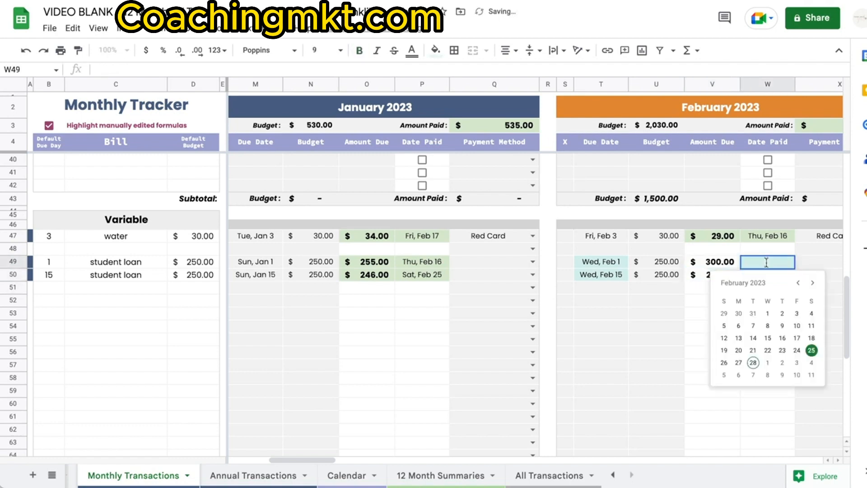
click(772, 314)
double_click(772, 275)
click(757, 326)
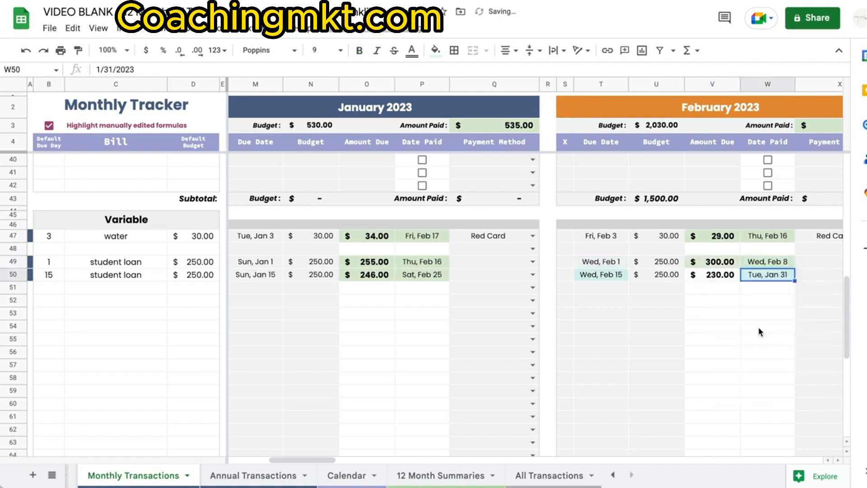
Step: Examine the two student loan rows' names, due days and budgets, and their entries across the monthly sections
scroll(378, 374, left, 5)
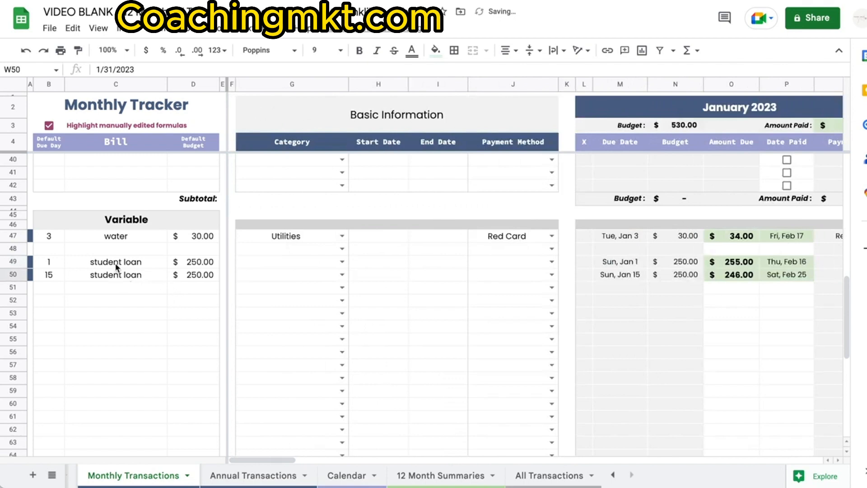
click(134, 273)
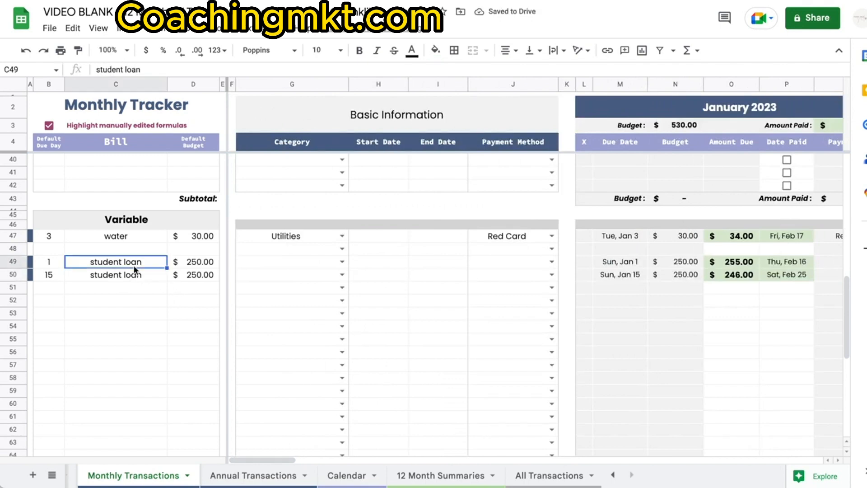
key(Up)
key(Left)
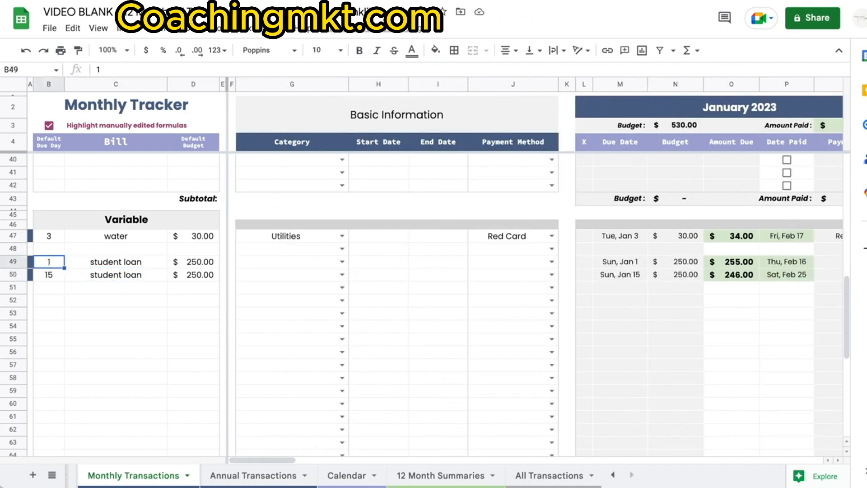
key(Down)
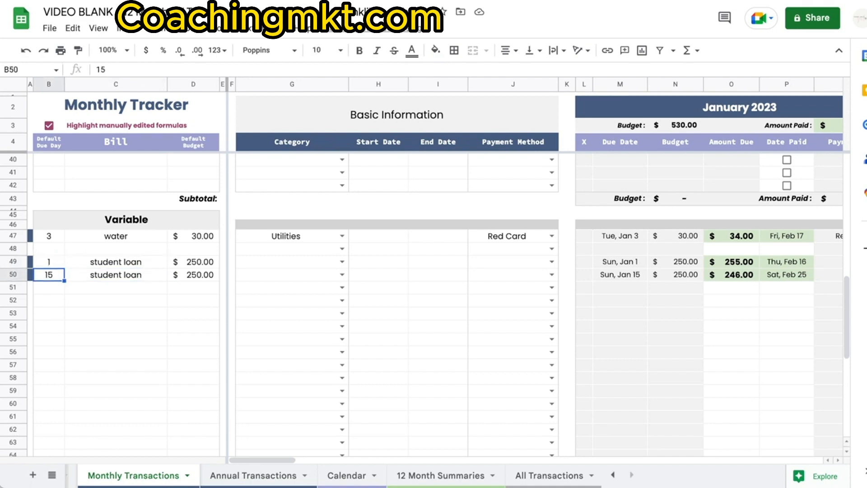
key(Right)
key(Right)
scroll(596, 289, right, 10)
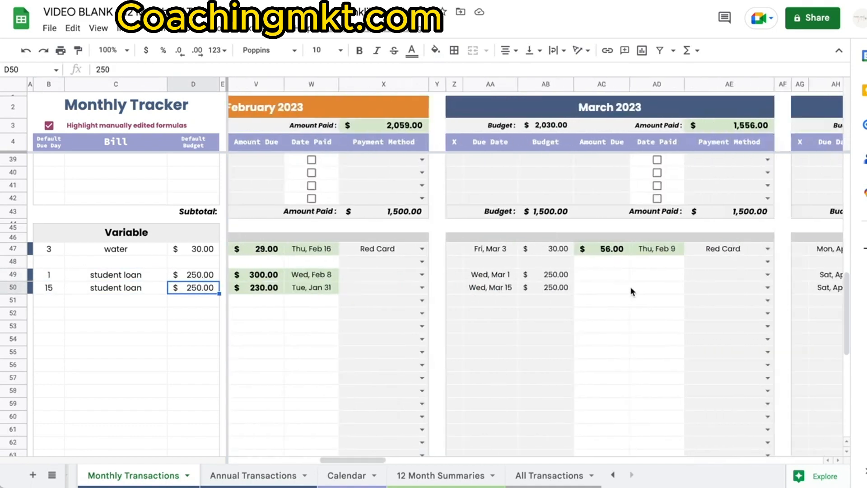
scroll(631, 291, right, 5)
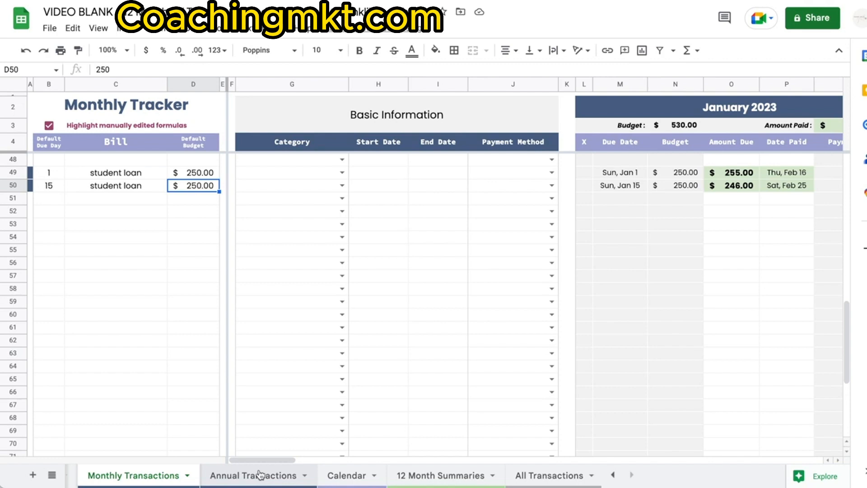
Step: Switch to the Annual Transactions sheet
click(261, 474)
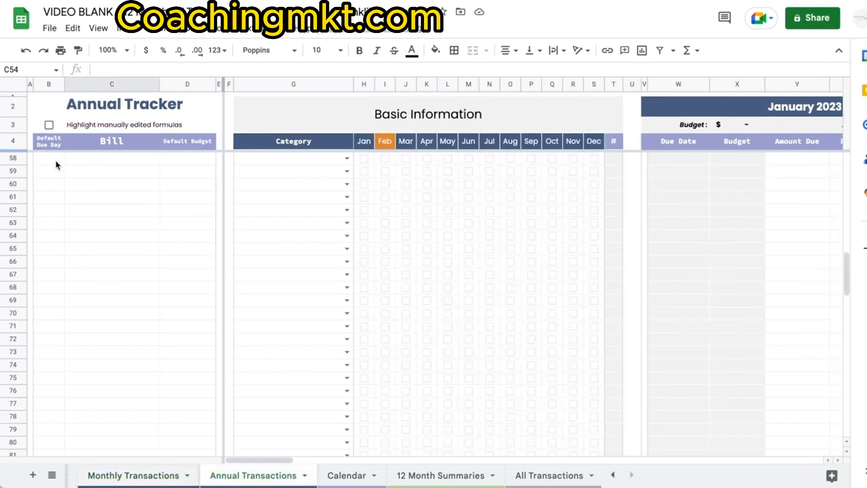
Step: Add three bills to the Annual Tracker: Gym Membership, Car loan and something else
click(103, 160)
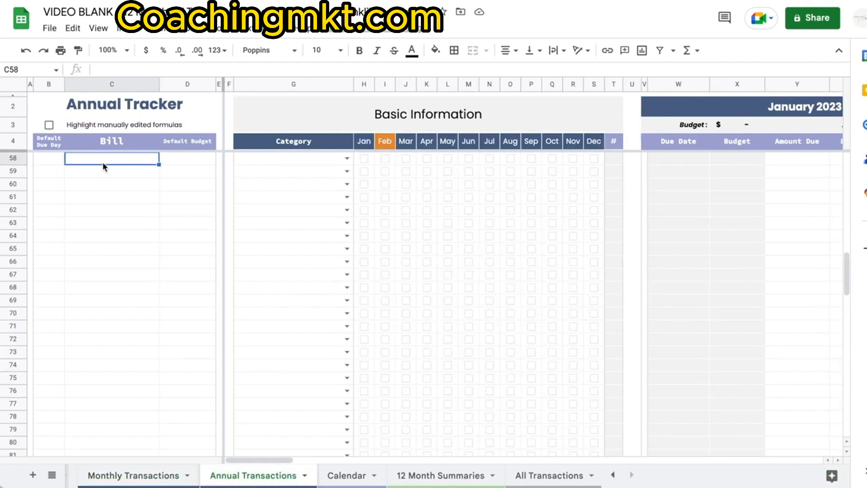
text(Gym Membership)
key(Return)
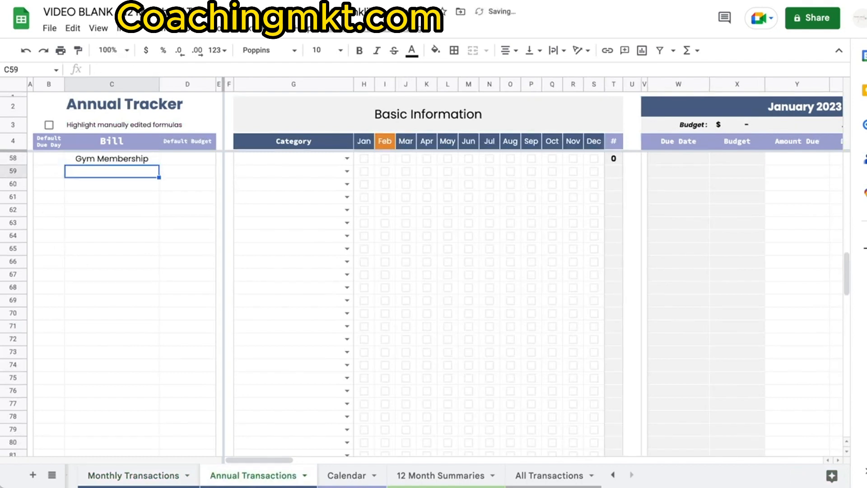
text(Car loan)
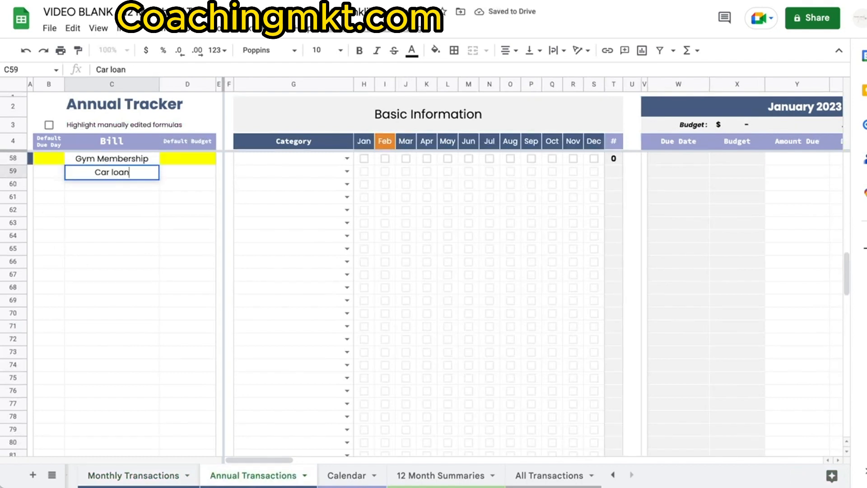
key(Return)
text(something else)
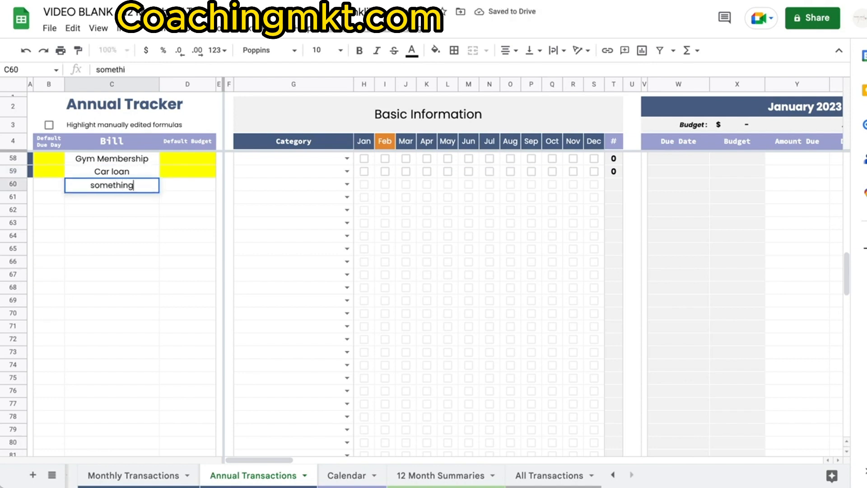
key(Return)
Step: Set the default due days to 23 for Gym Membership, 15 for Car loan and 5 for something else
click(48, 158)
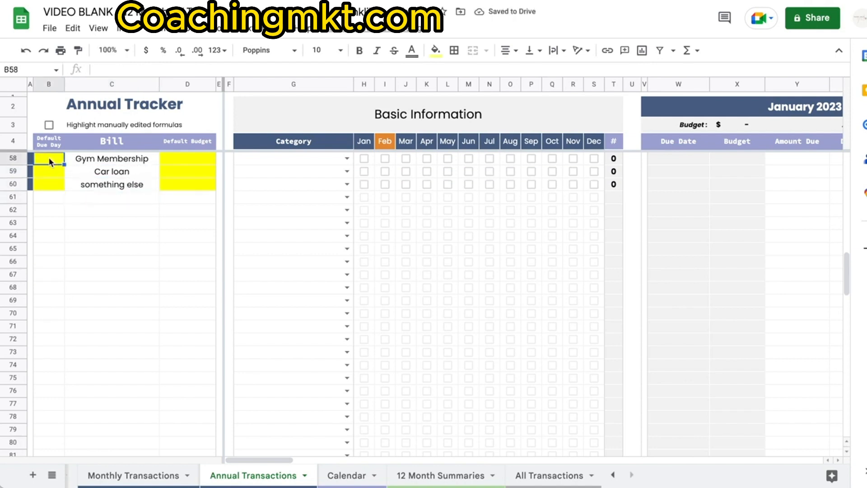
text(23)
key(Return)
text(15)
key(Return)
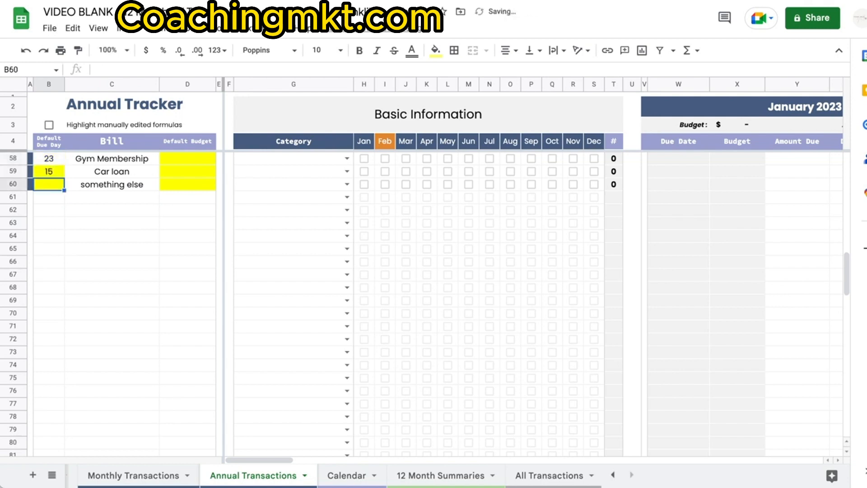
text(5)
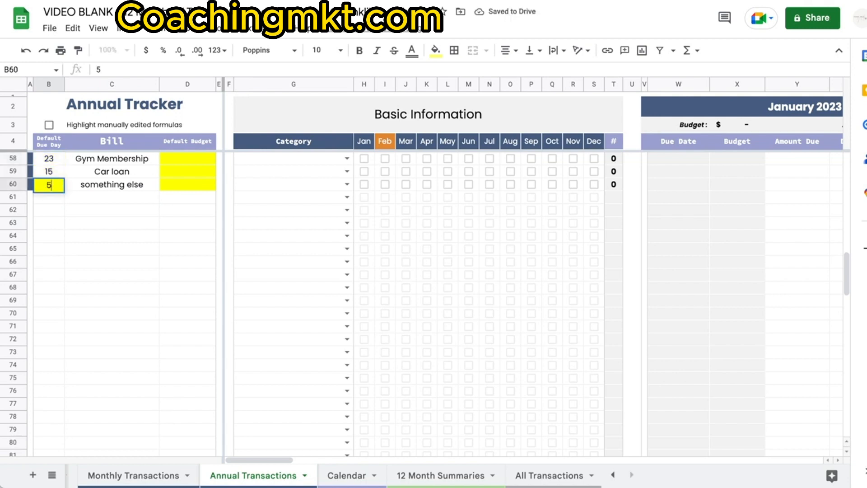
key(Return)
Step: Enter default budgets of 1000 for Gym Membership, 250 for Car loan and 130 for something else
click(191, 165)
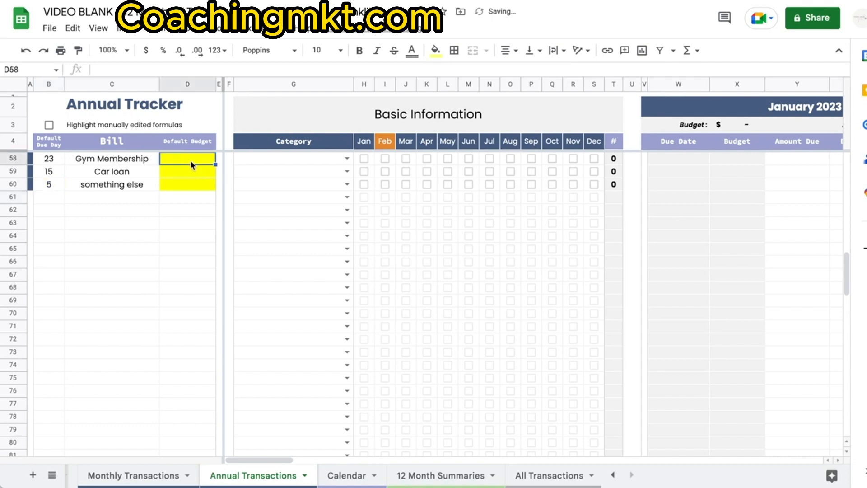
text(1000)
key(Return)
text(250)
key(Return)
text(130)
key(Return)
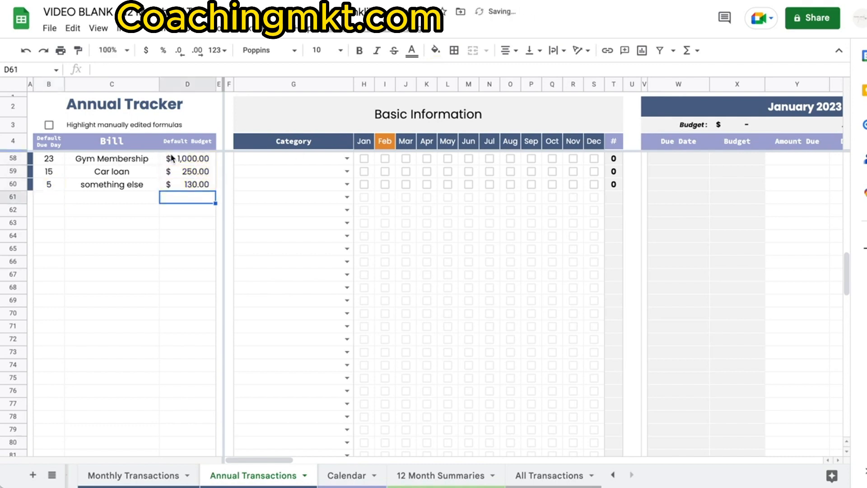
Step: Mark the Gym Membership bill as due in January and February
click(364, 159)
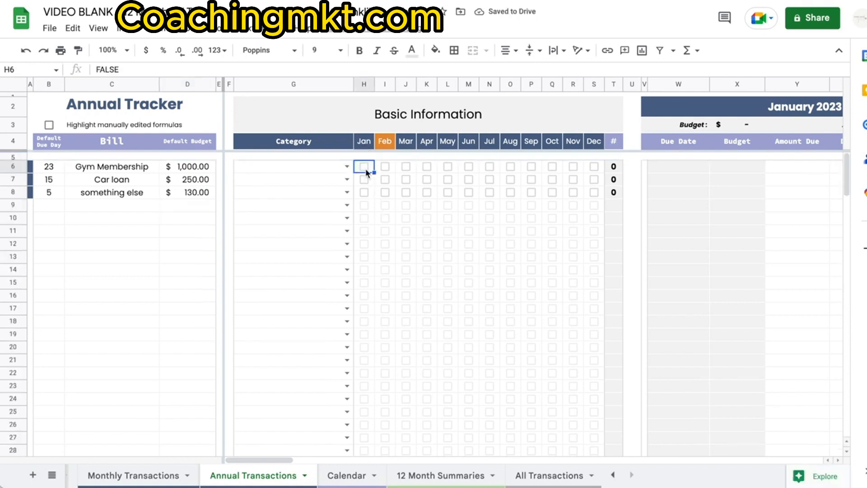
click(365, 169)
scroll(466, 224, right, 5)
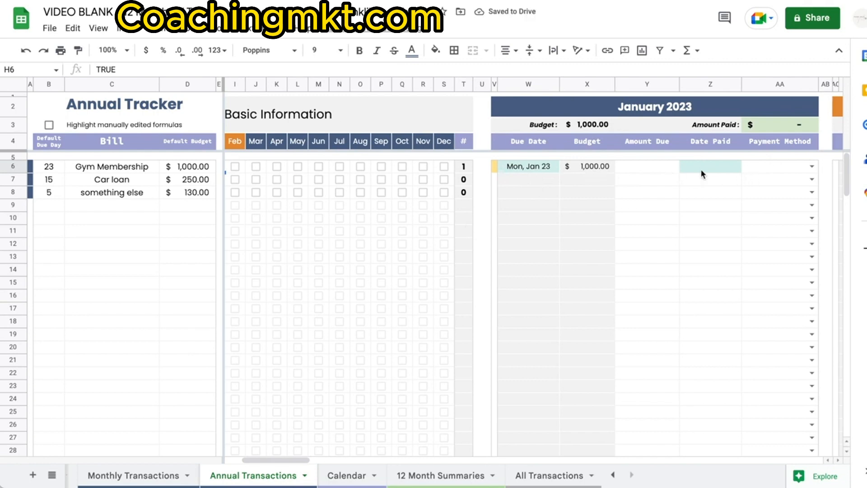
scroll(683, 185, left, 3)
scroll(682, 186, right, 8)
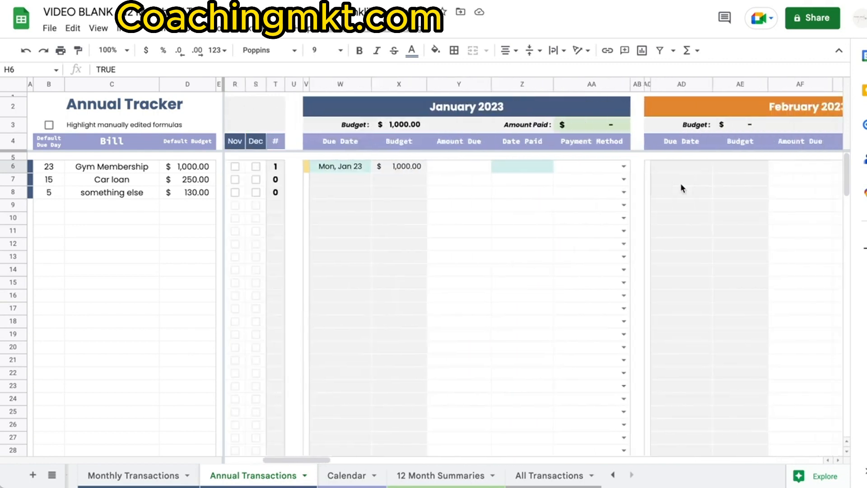
scroll(682, 188, right, 4)
scroll(662, 189, left, 10)
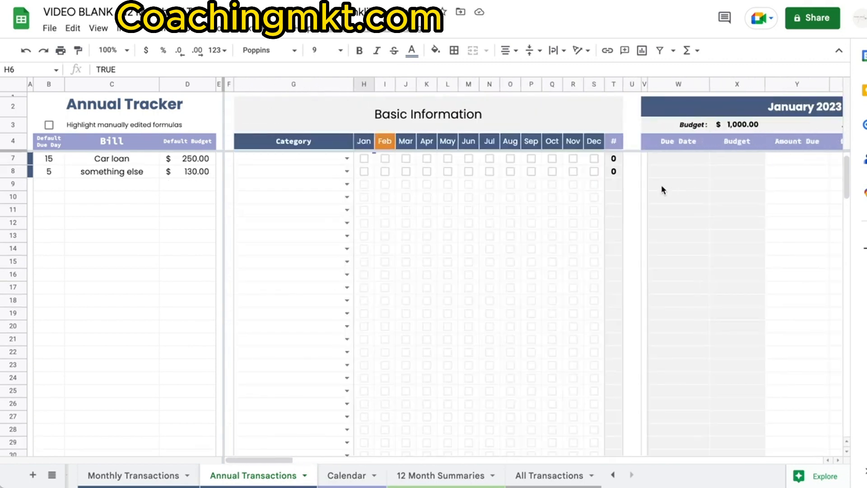
scroll(397, 167, up, 1)
click(386, 167)
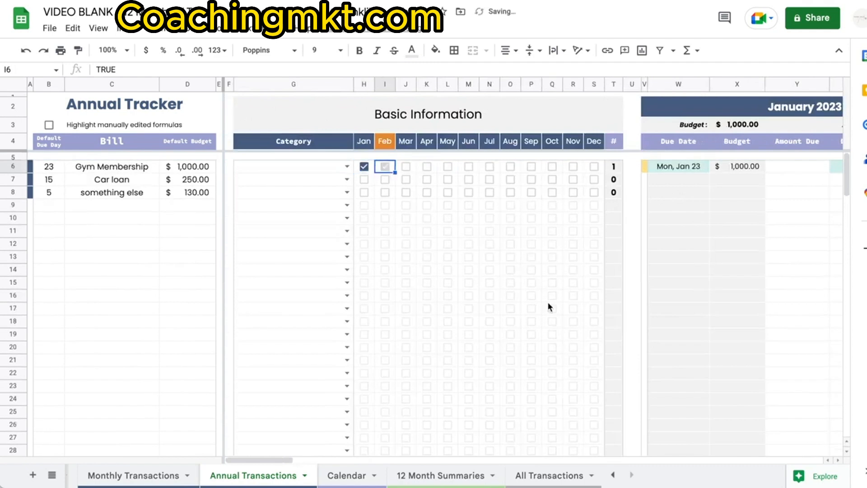
scroll(547, 305, right, 5)
scroll(549, 308, right, 5)
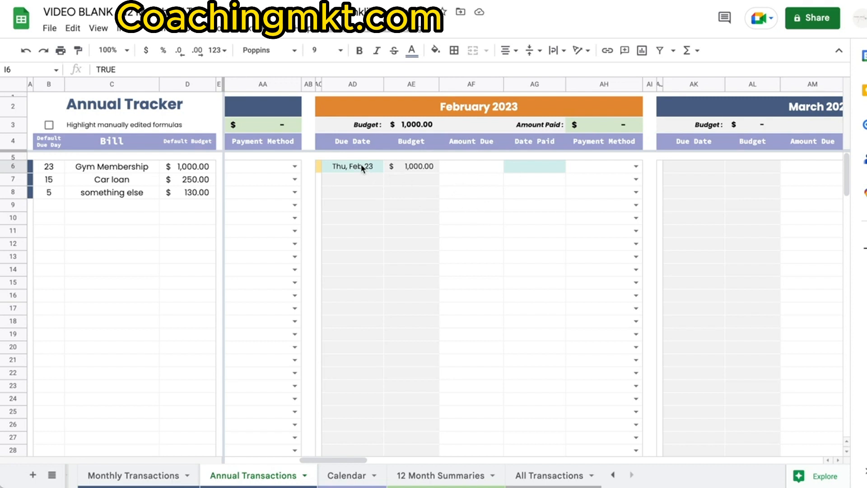
Step: Compare Gym Membership's default due day and default budget with its February 2023 due date and budget
click(49, 172)
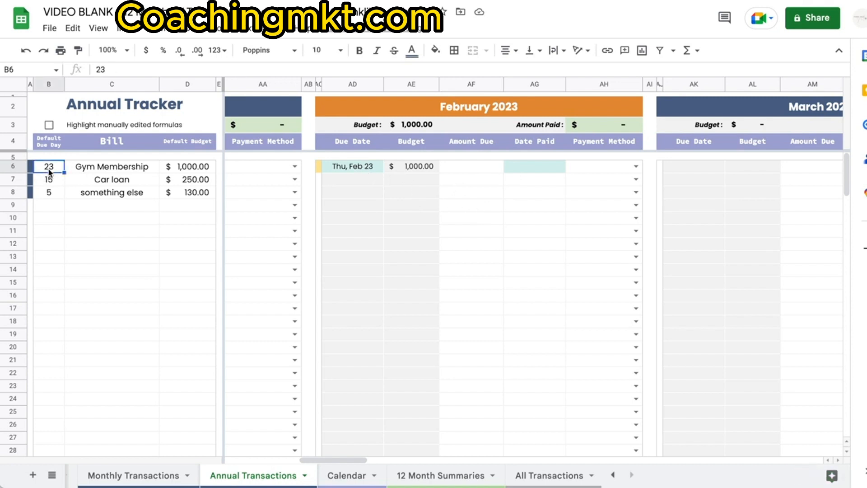
click(400, 165)
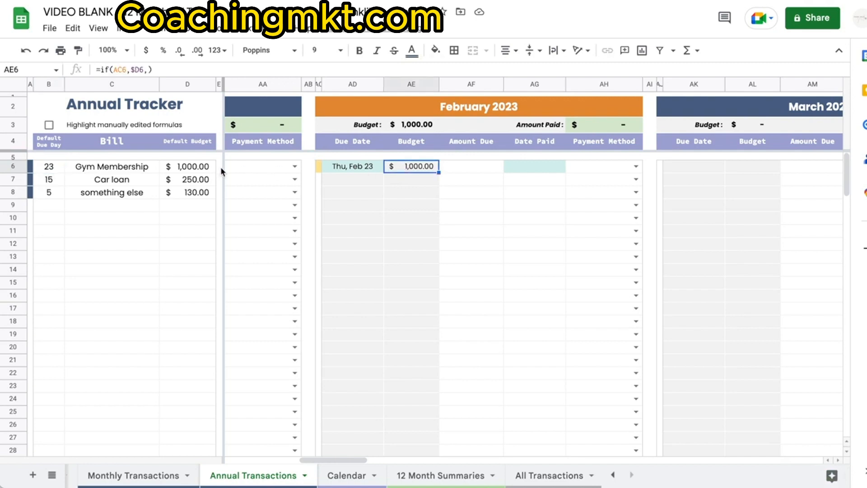
click(185, 170)
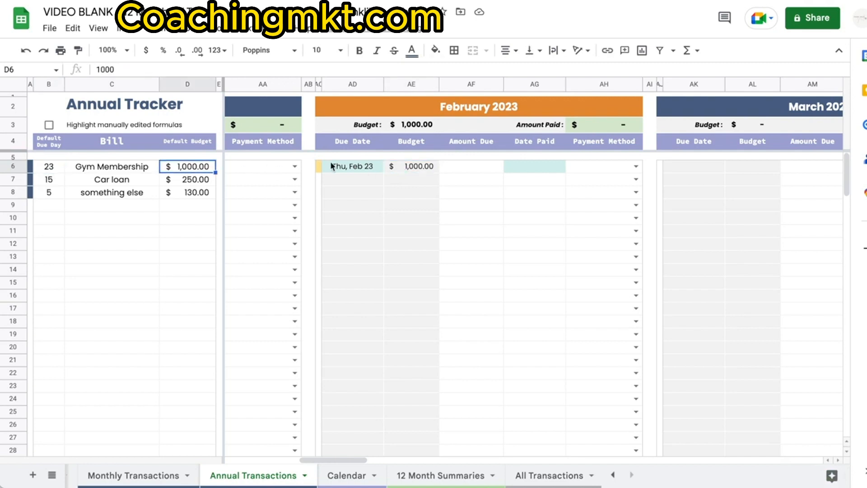
Step: Record Gym Membership's January 2023 payment: amount due 1030, date paid February 15, 2023, payment method Blue Card
scroll(473, 164, left, 5)
click(460, 168)
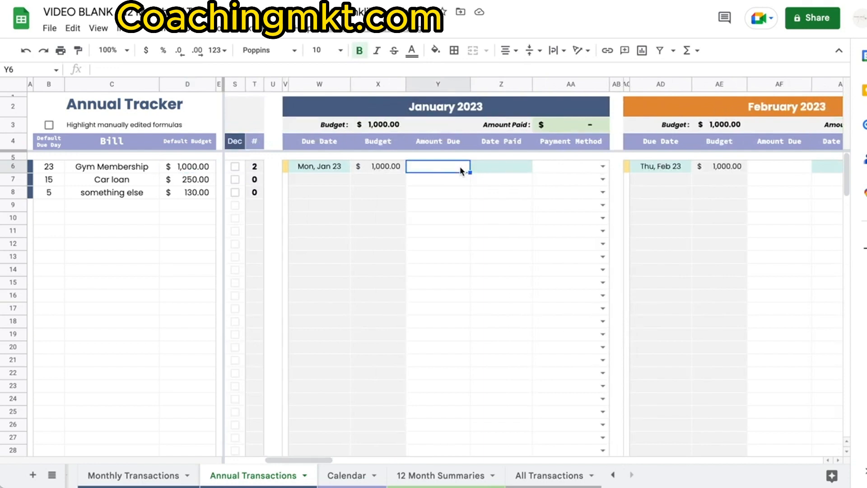
text(1030)
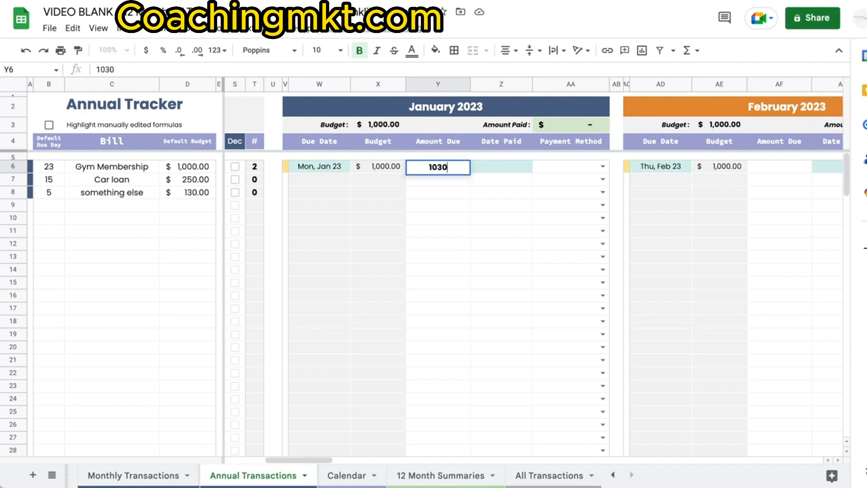
key(Return)
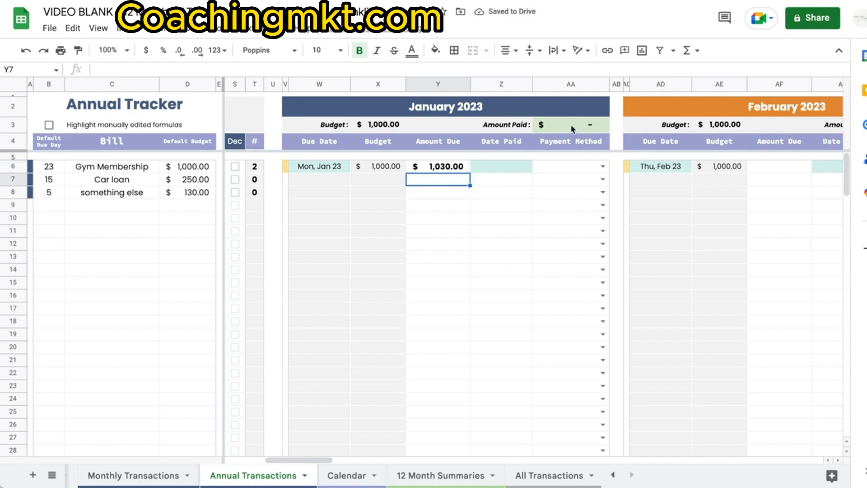
double_click(494, 167)
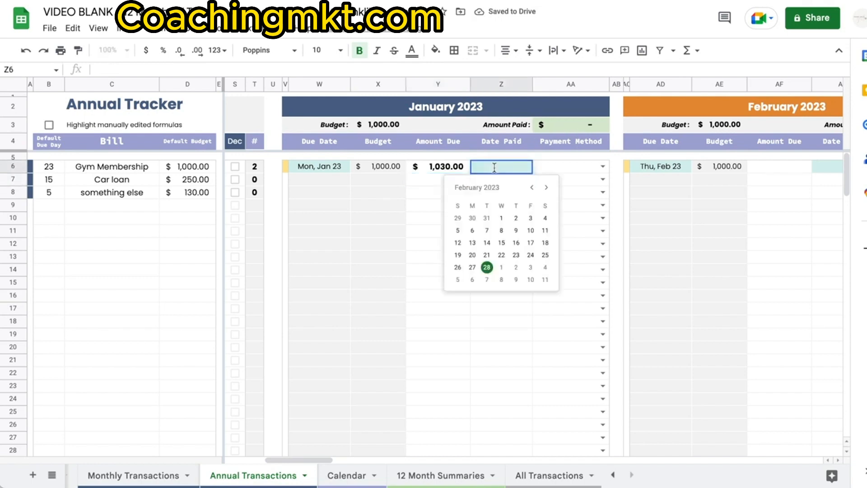
click(506, 243)
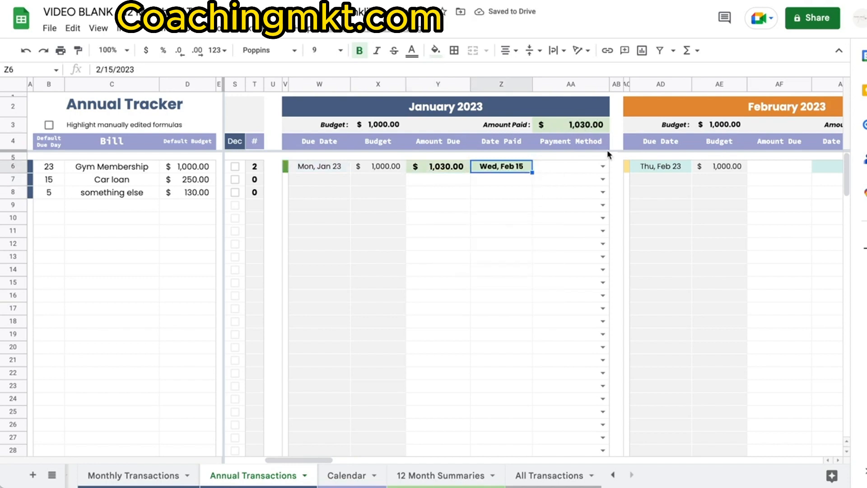
click(602, 167)
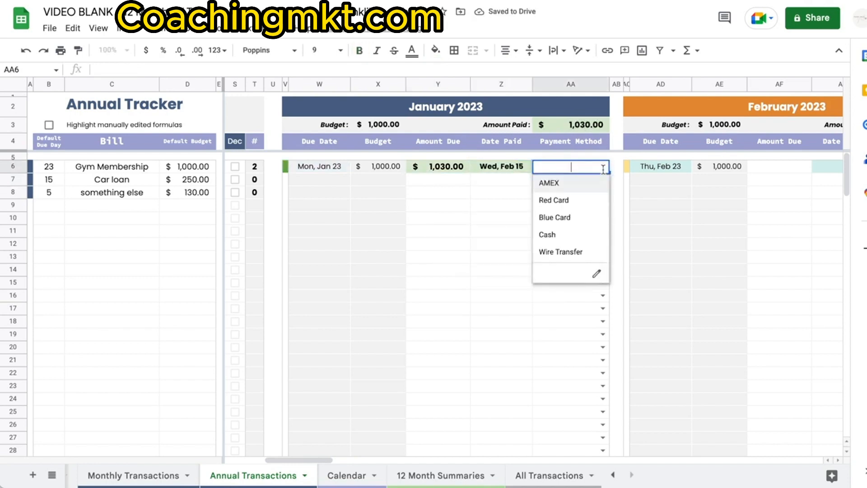
click(581, 219)
Step: Assign the categories Gym to Gym Membership, Car to Car loan and Other to something else
scroll(578, 218, left, 8)
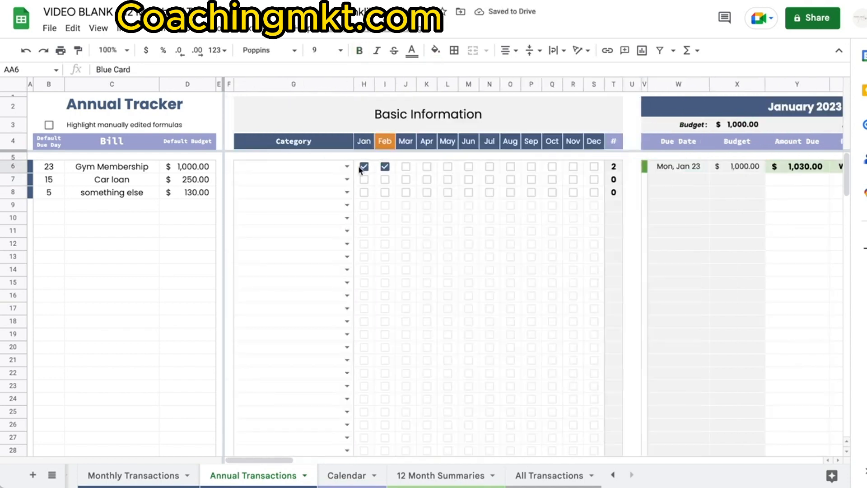
click(347, 167)
click(279, 201)
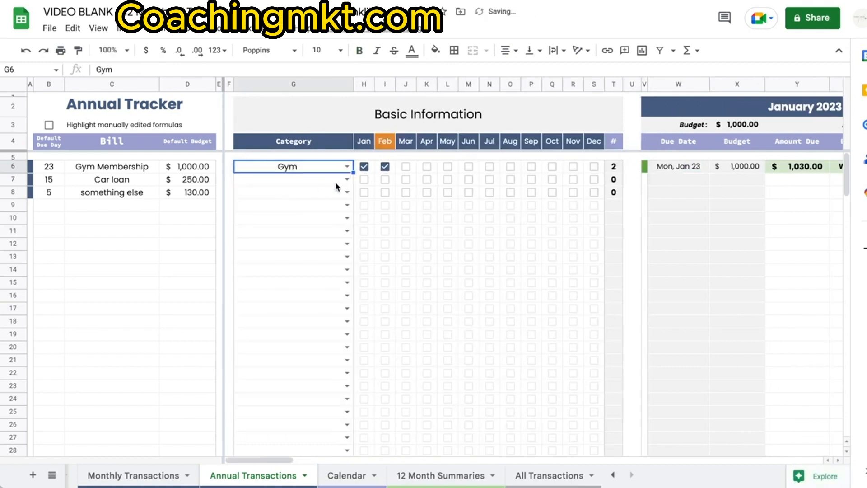
click(348, 180)
click(246, 248)
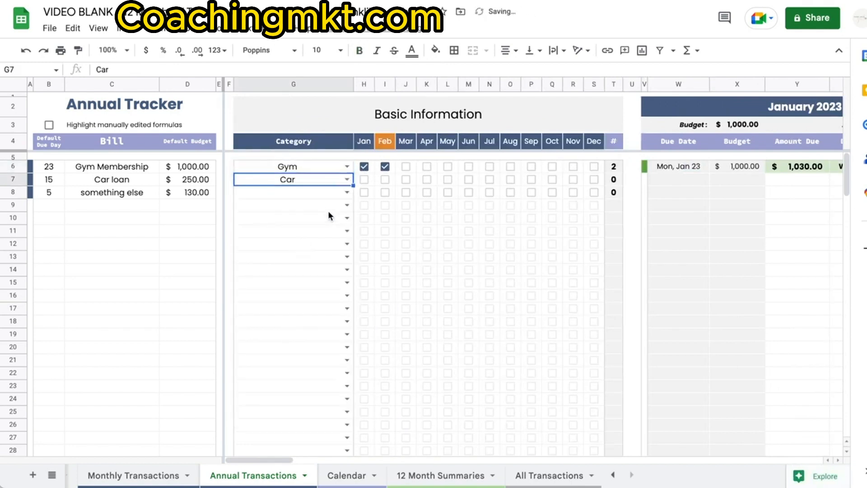
click(346, 192)
click(250, 383)
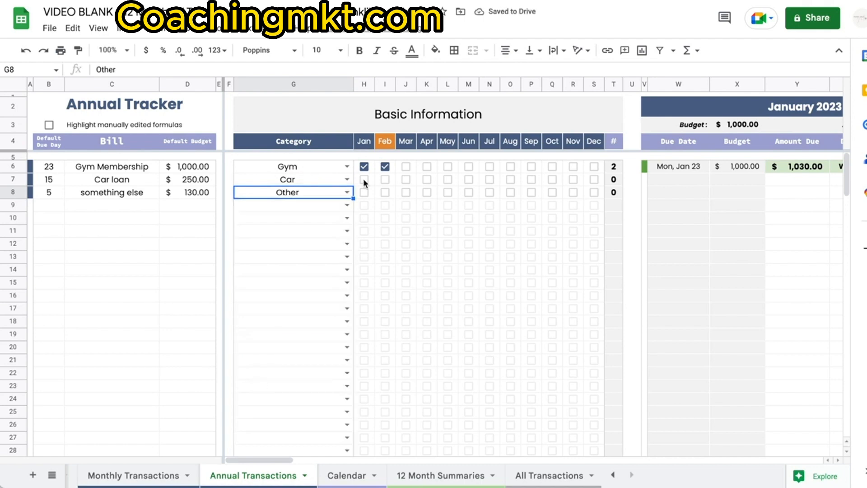
Step: Mark the Car loan and something else bills as due in January
click(364, 180)
click(364, 193)
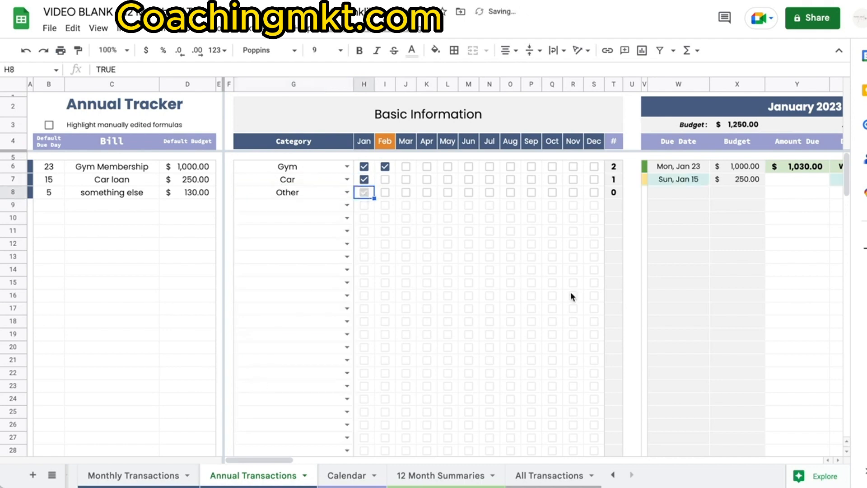
scroll(554, 181, right, 3)
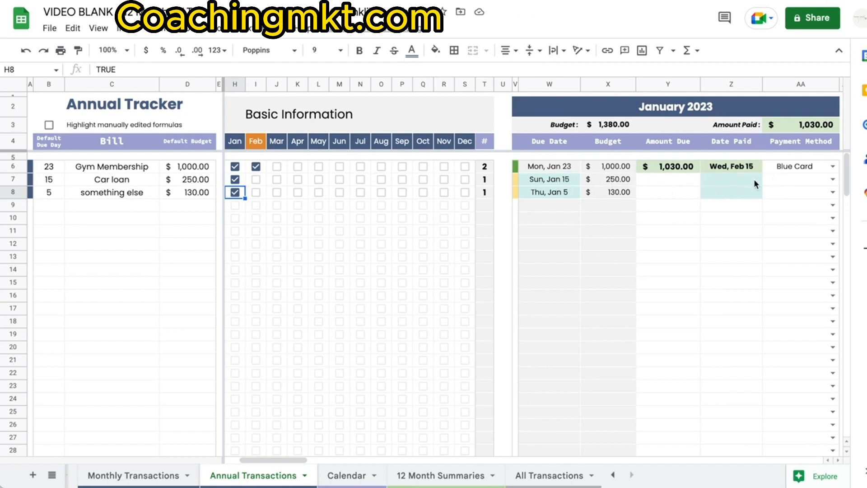
Step: Enter January 2023 amounts due of 240 for Car loan and 129 for something else
click(664, 179)
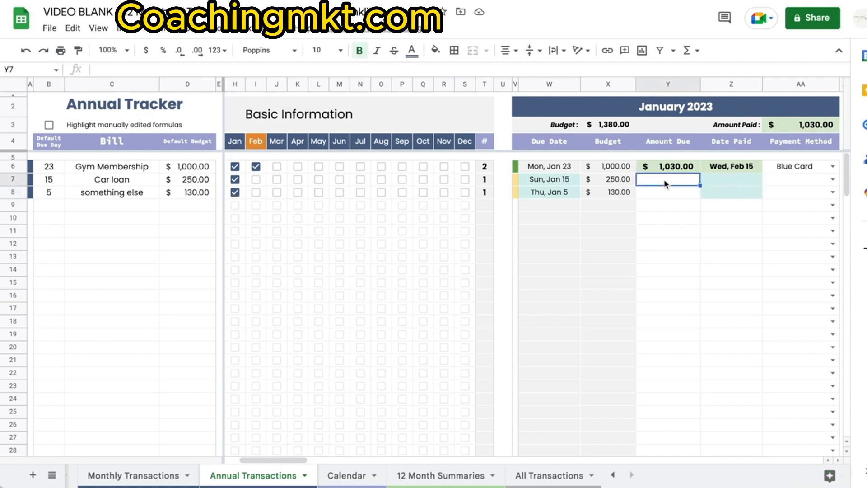
text(240)
key(Return)
text(129)
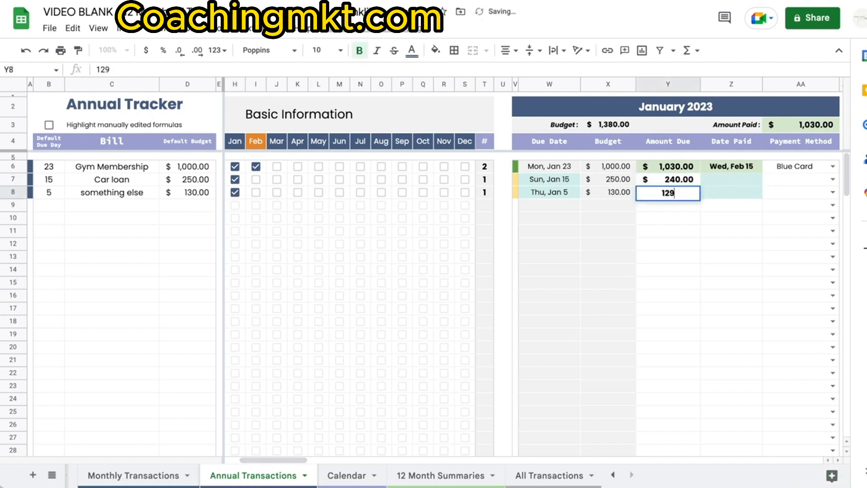
key(Return)
Step: Set January 2023's date paid to February 1, 2023 for Car loan and February 10, 2023 for something else
double_click(728, 180)
click(733, 227)
double_click(739, 192)
click(760, 253)
Step: Enter a February 2023 amount due of 1230 for Gym Membership
scroll(680, 255, right, 10)
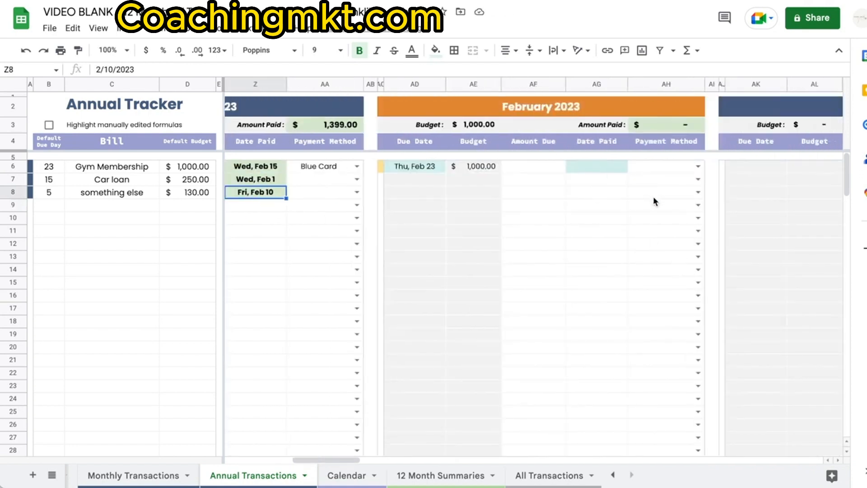
scroll(605, 226, right, 3)
scroll(604, 234, left, 3)
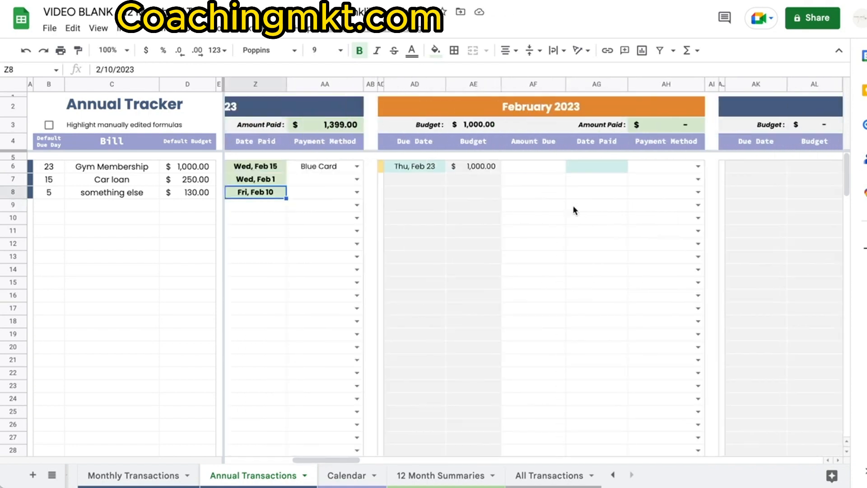
click(546, 167)
text(1230)
key(Return)
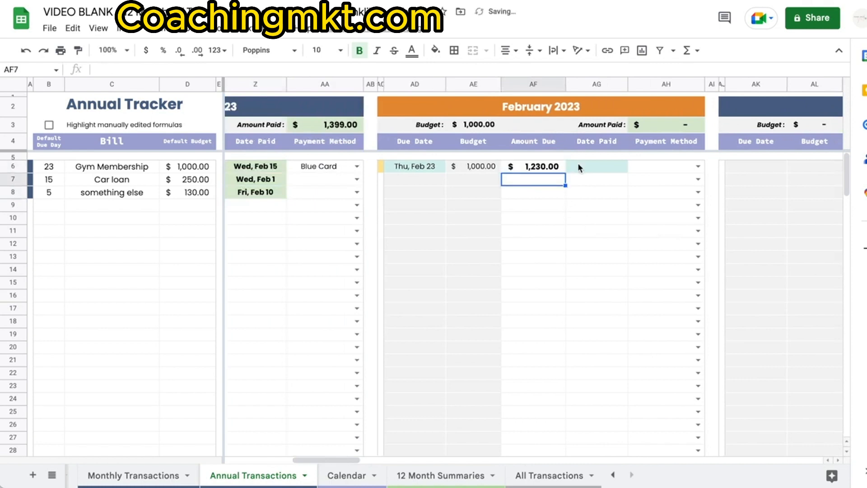
Step: Set February 2023's date paid to February 9, 2023 for Gym Membership
double_click(582, 167)
click(611, 227)
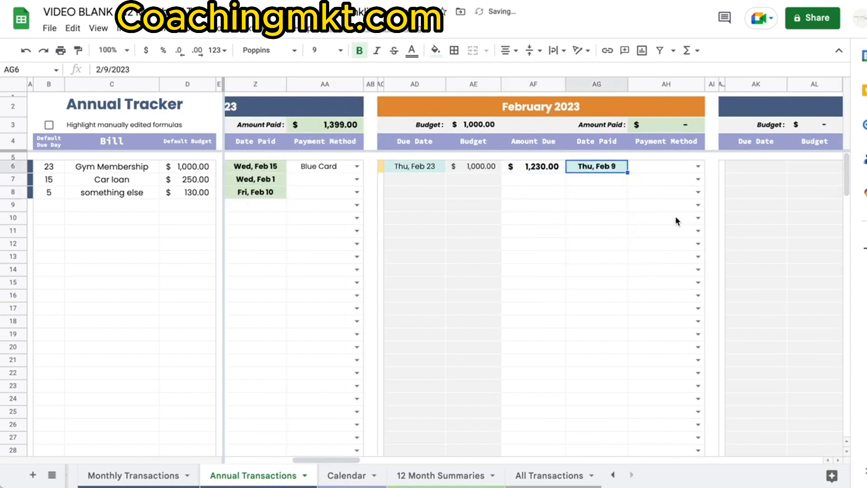
Step: Mark the Gym Membership, Car loan and something else bills as due in December
scroll(676, 220, left, 3)
scroll(676, 220, right, 10)
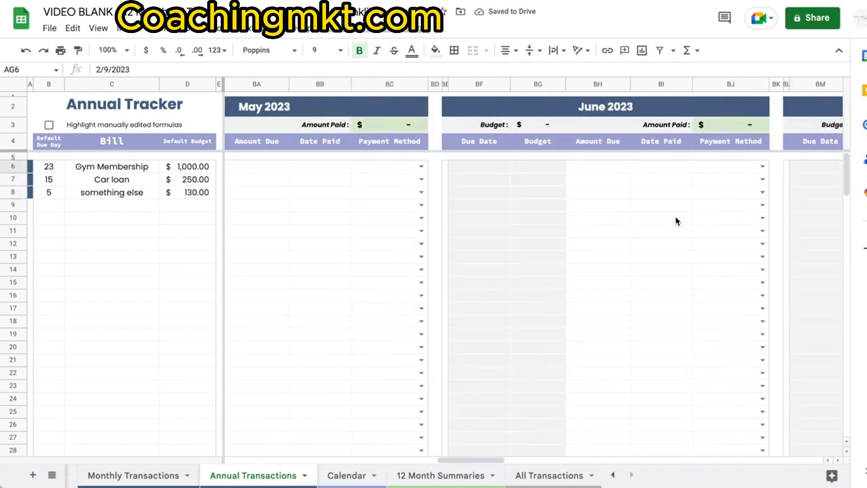
scroll(676, 220, left, 12)
click(597, 170)
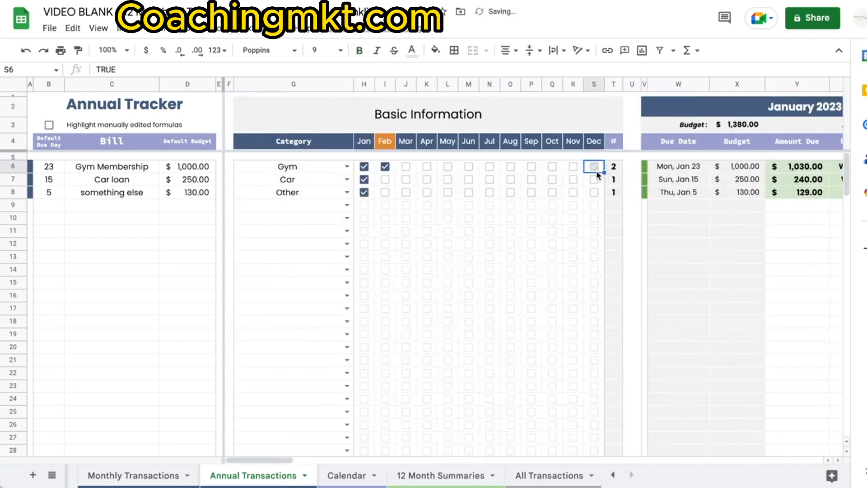
click(594, 180)
click(593, 192)
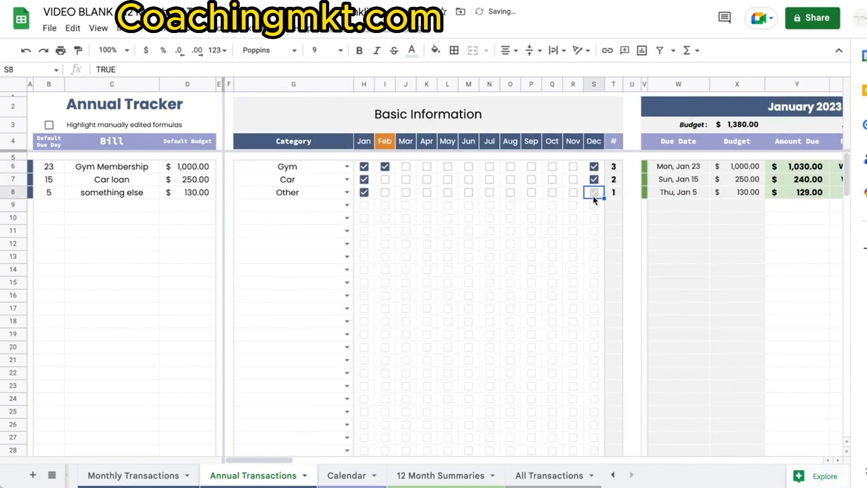
Step: Review the December 2023 due dates and budgets along with the annual budget and paid totals
scroll(592, 196, right, 8)
scroll(594, 200, right, 15)
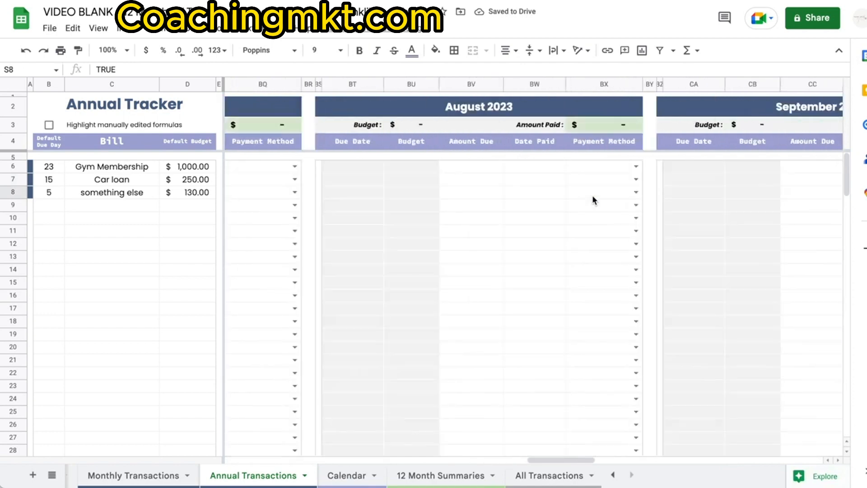
scroll(334, 194, left, 1)
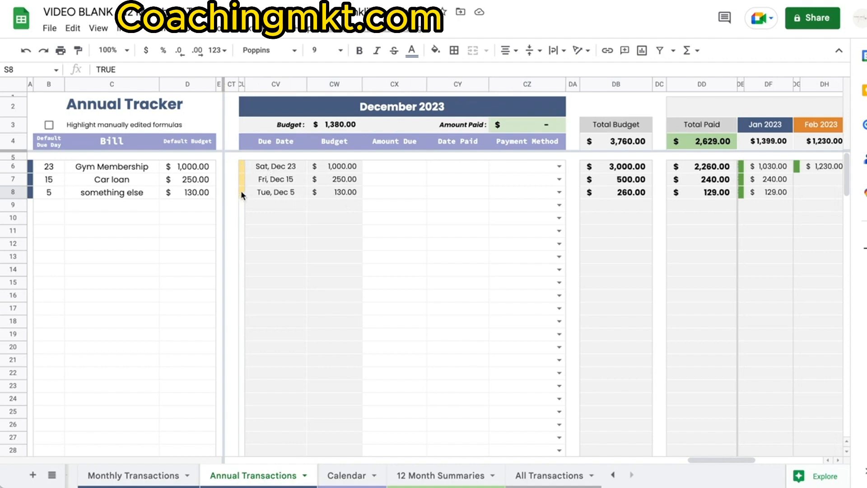
scroll(372, 201, right, 10)
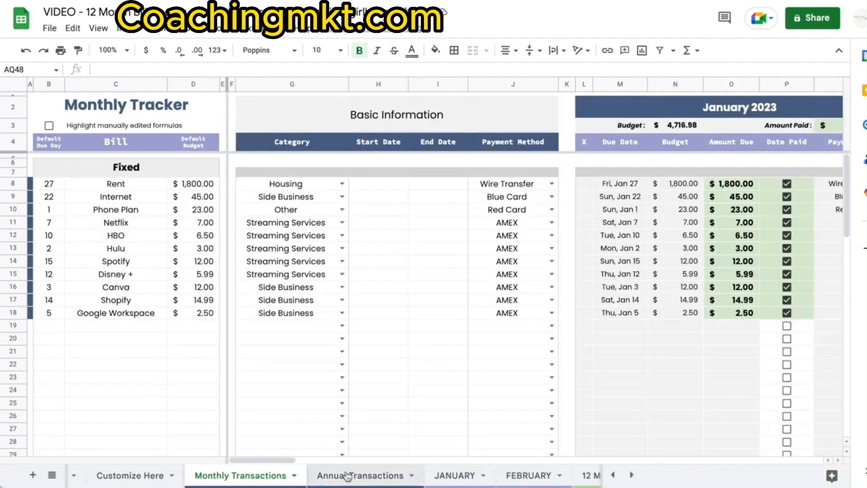
Step: Look over the Annual Transactions sheet of the filled-in example tracker, and return to its Monthly Transactions sheet
click(347, 476)
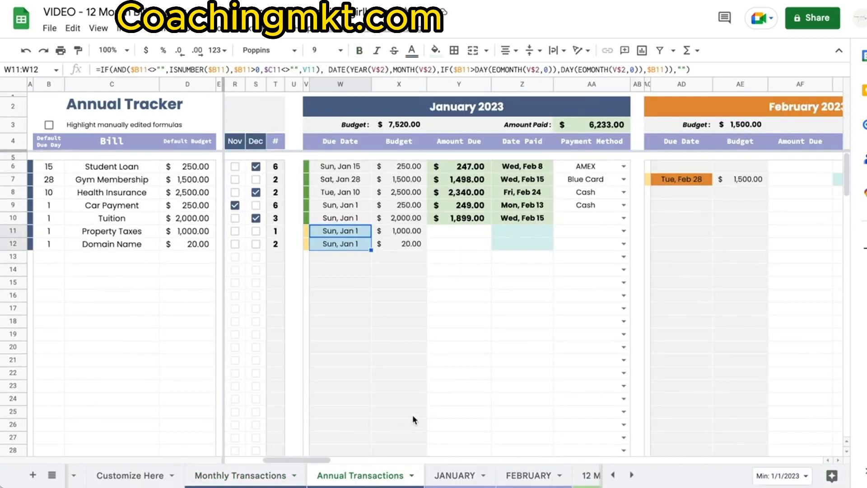
scroll(413, 414, left, 8)
click(257, 476)
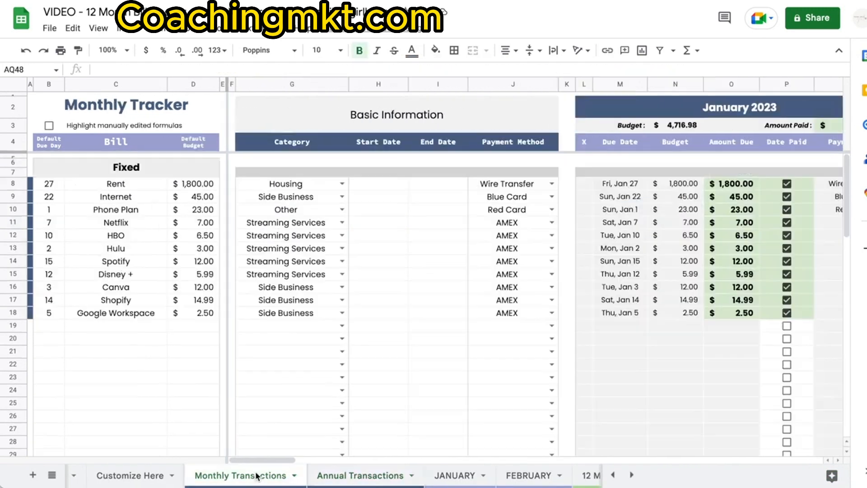
Step: Clear the due date, budget and amount due for Netflix, HBO and Hulu in the May 2023 section
scroll(484, 275, right, 4)
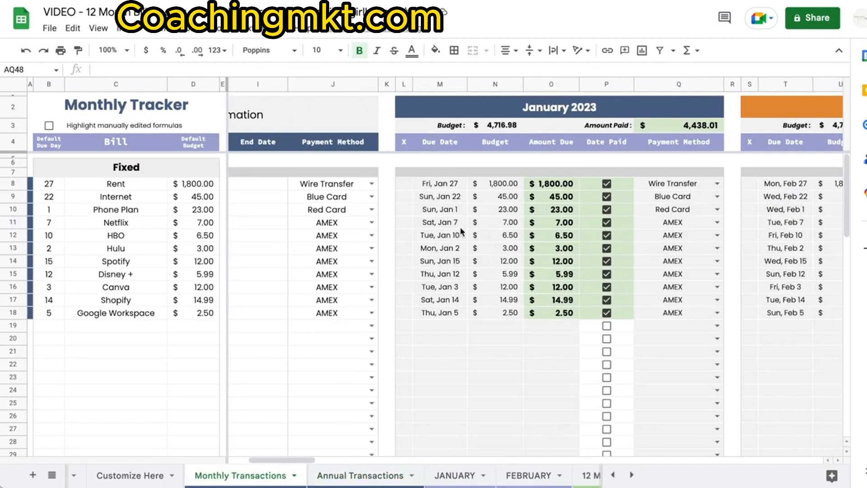
scroll(462, 231, left, 4)
drag(50, 184, 520, 337)
scroll(519, 337, right, 20)
click(519, 338)
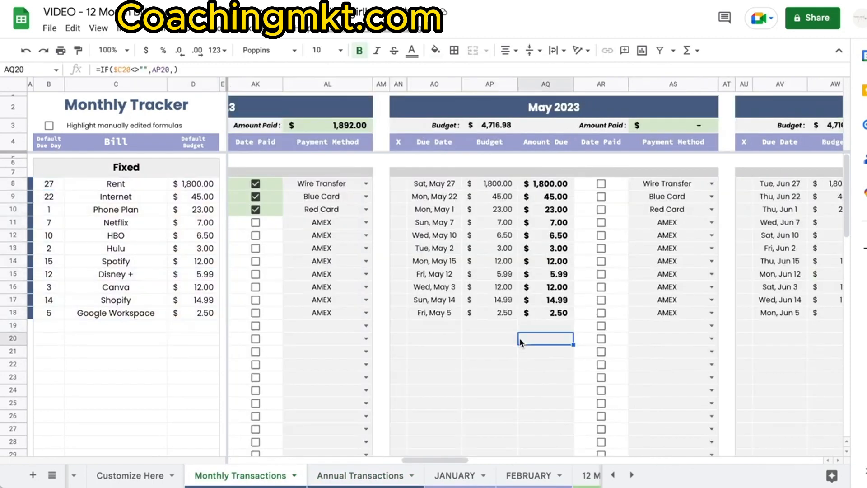
click(444, 222)
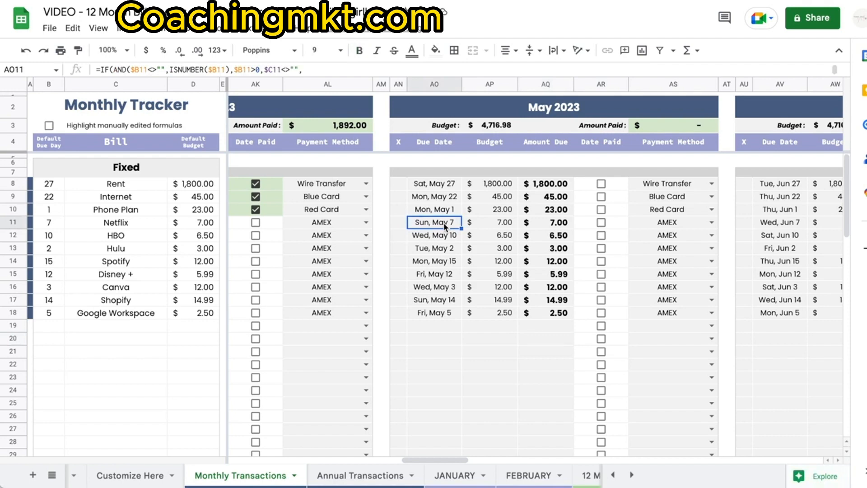
drag(444, 225, 549, 249)
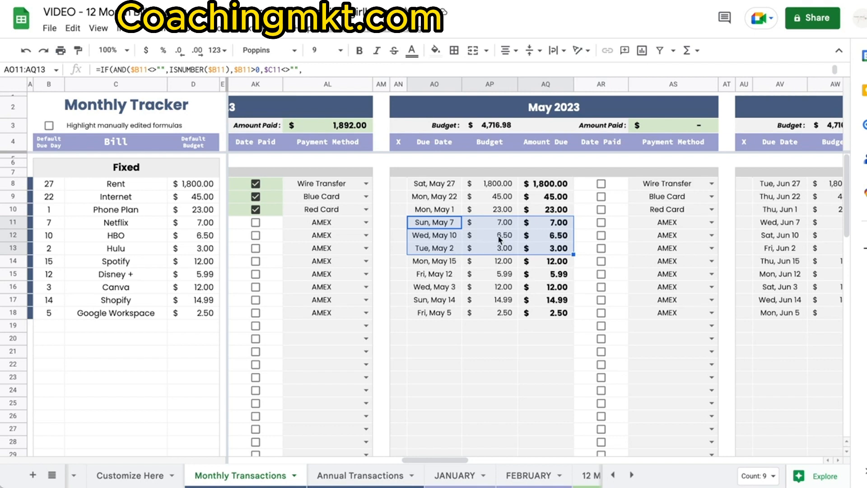
click(449, 223)
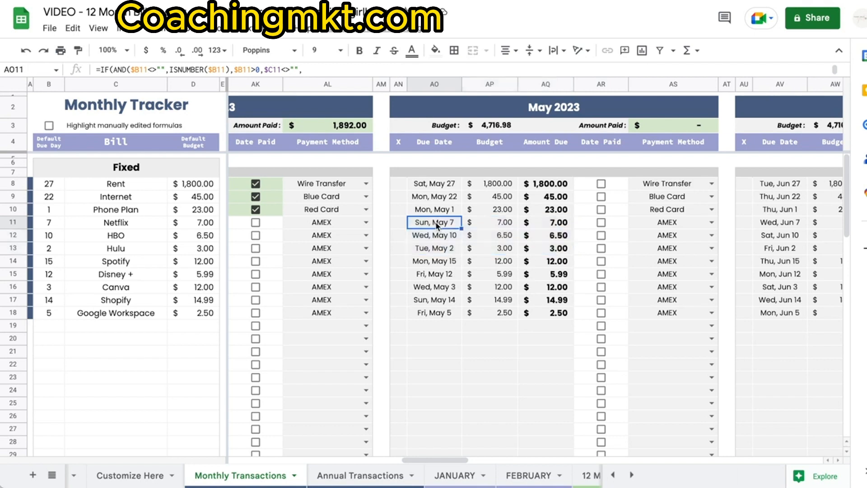
drag(441, 224, 552, 254)
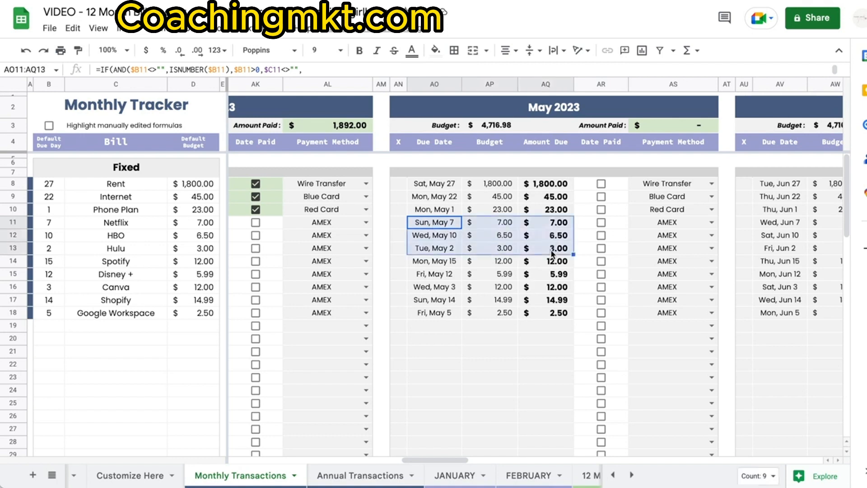
key(Delete)
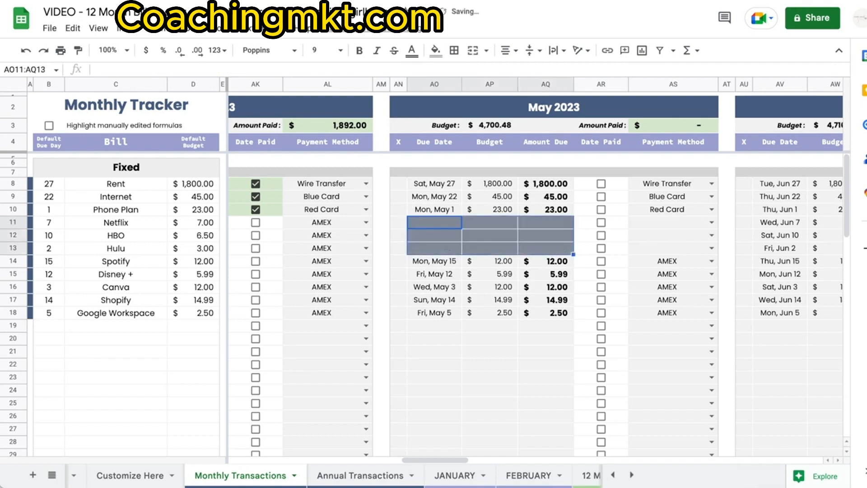
click(686, 355)
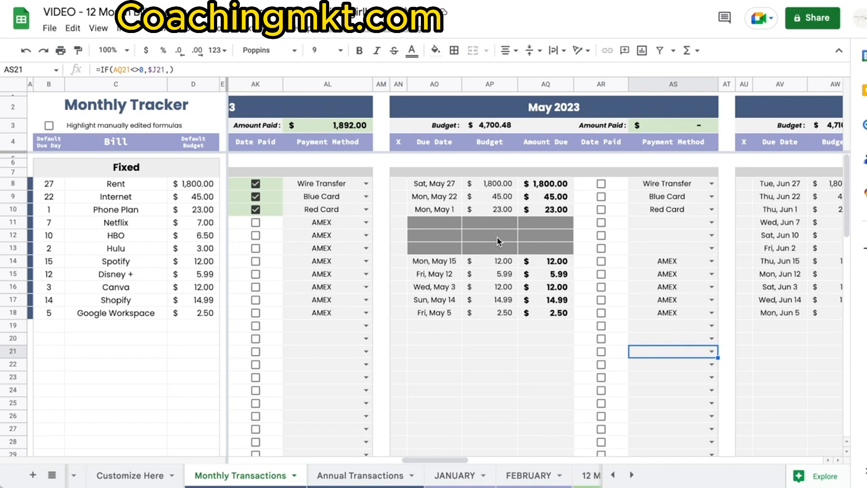
Step: Enter February 14, 2023 as the May section's Netflix due date and February 10, 2023 as its HBO due date
double_click(441, 222)
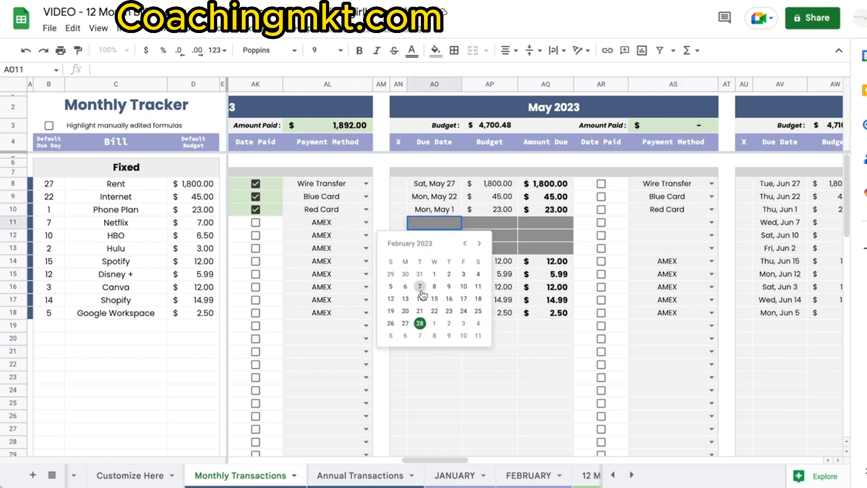
click(420, 298)
double_click(436, 235)
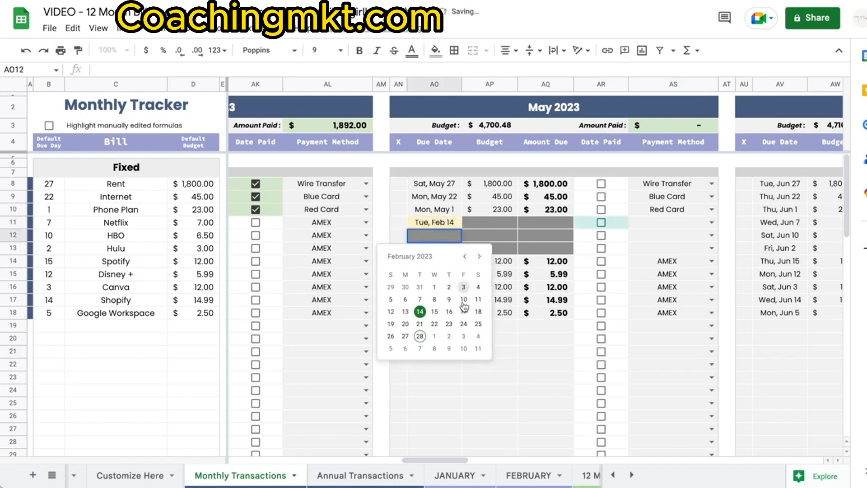
click(463, 299)
double_click(446, 251)
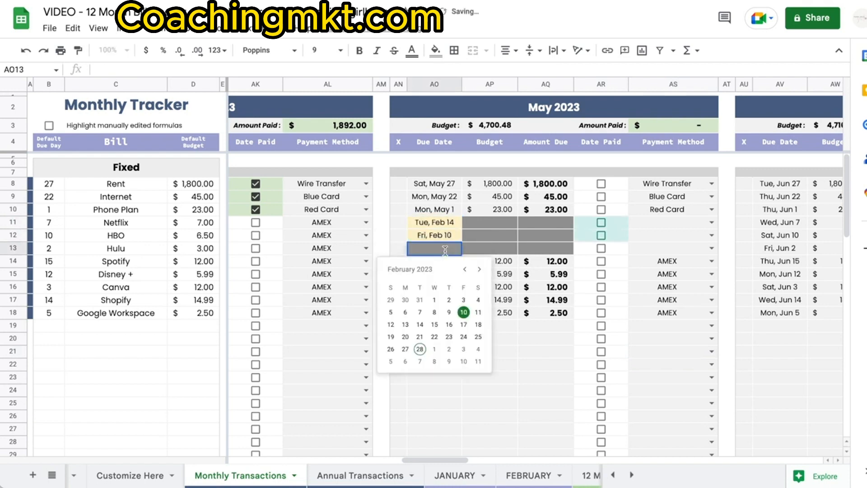
click(490, 236)
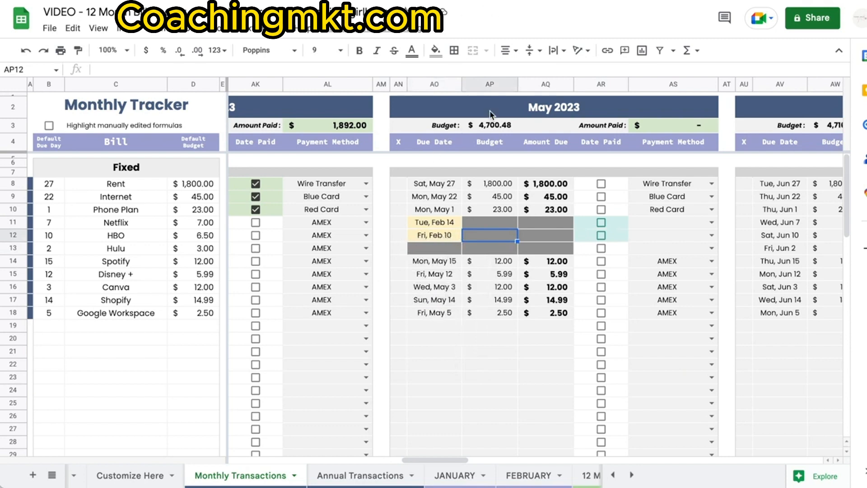
Step: Set the Netflix due date in the May 2023 section to May 17, 2023
double_click(440, 223)
click(480, 245)
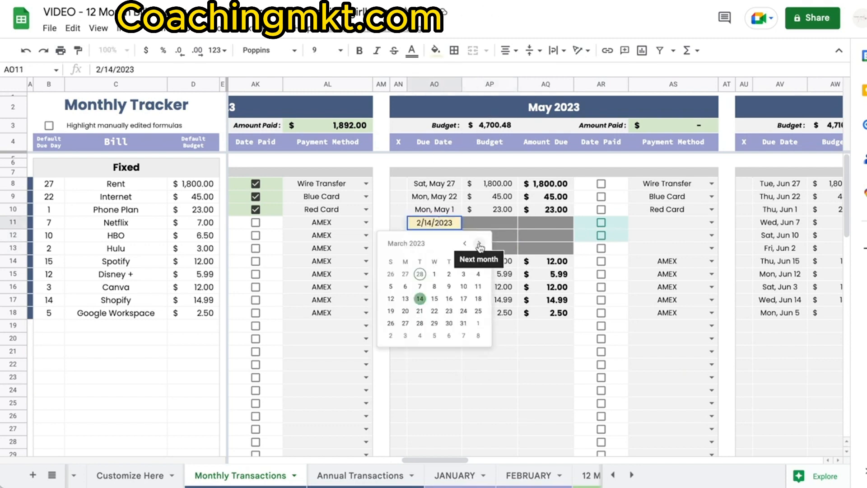
click(479, 245)
click(479, 245)
click(433, 299)
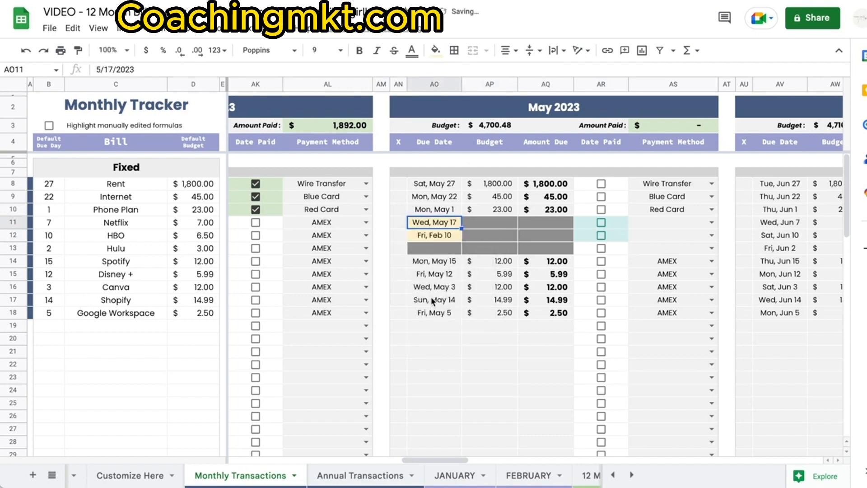
key(Tab)
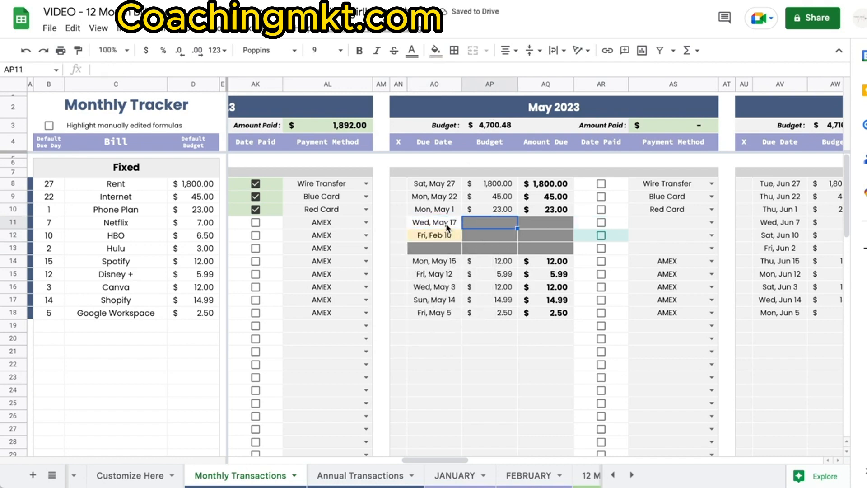
Step: Set the HBO due date in the May 2023 section to May 23, 2023
double_click(438, 236)
click(480, 256)
click(479, 256)
click(480, 257)
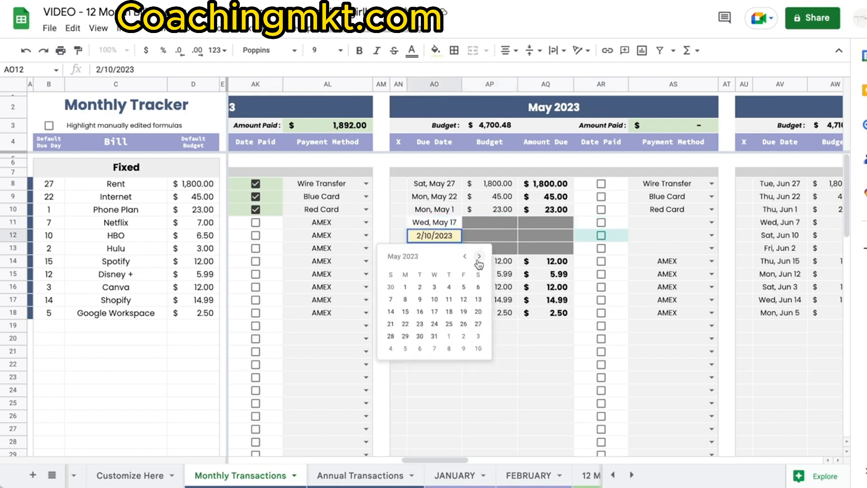
click(479, 257)
click(465, 256)
click(419, 323)
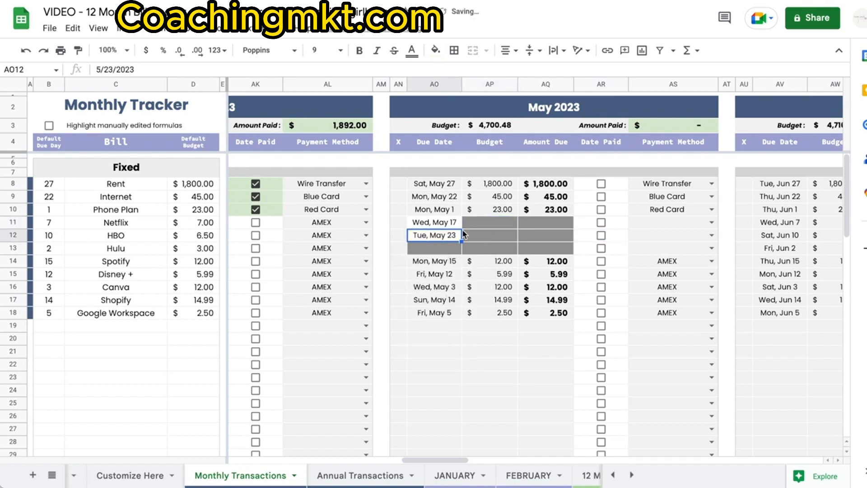
Step: Set the Hulu due date in the May 2023 section to May 11, 2023
click(437, 188)
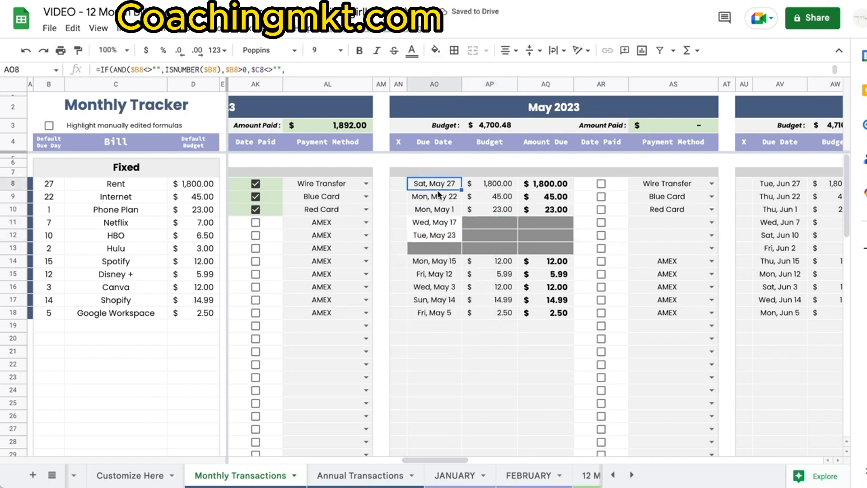
click(443, 222)
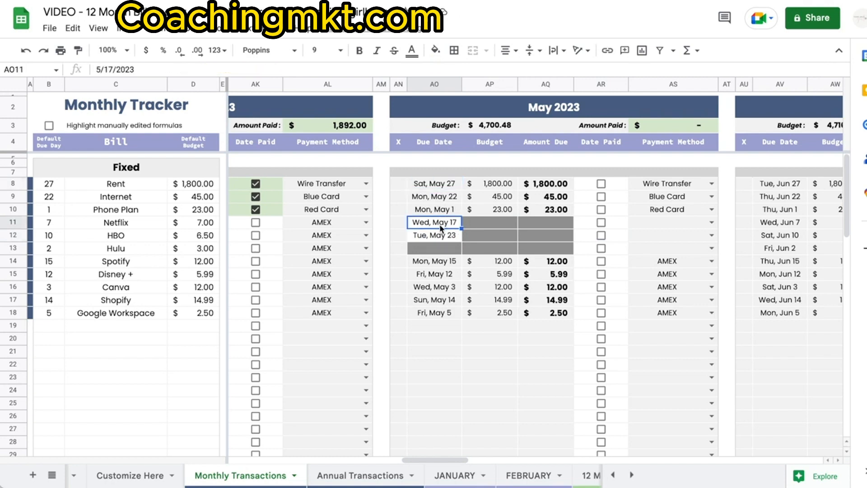
double_click(443, 250)
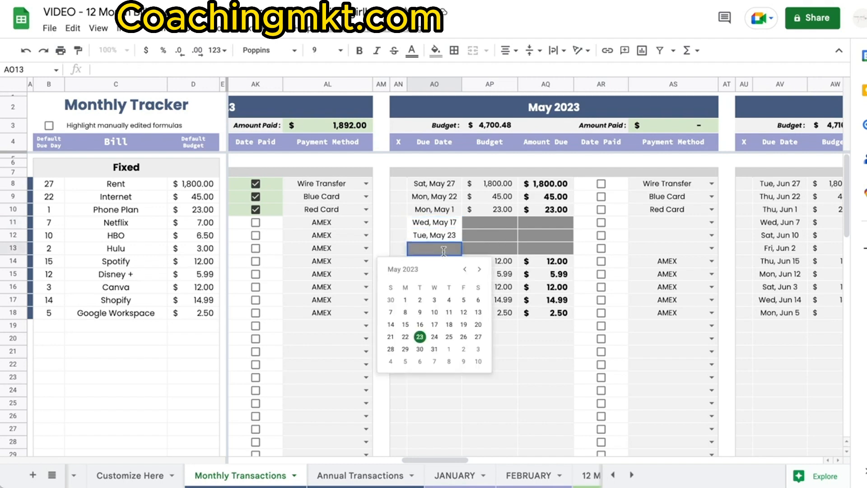
click(449, 316)
Step: Enter May 2023 budgets of 6 for Netflix, 7 for HBO and 8 for Hulu
click(487, 223)
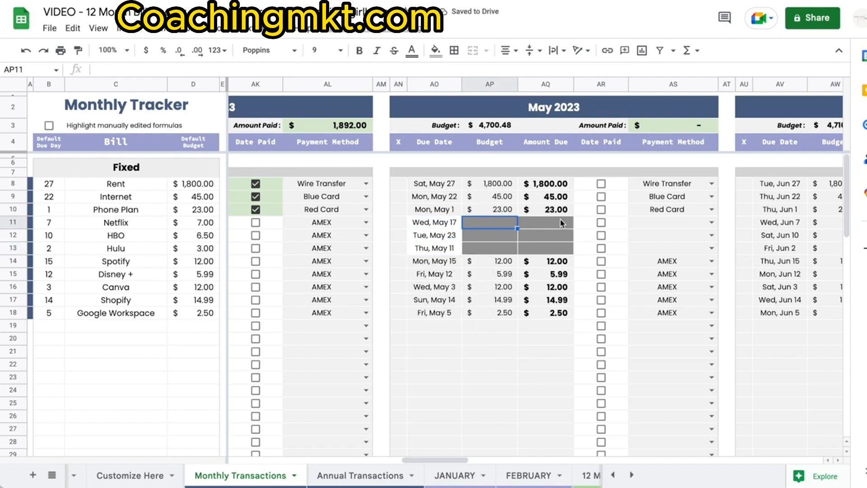
text(6)
key(Return)
text(7)
key(Return)
text(8)
key(Return)
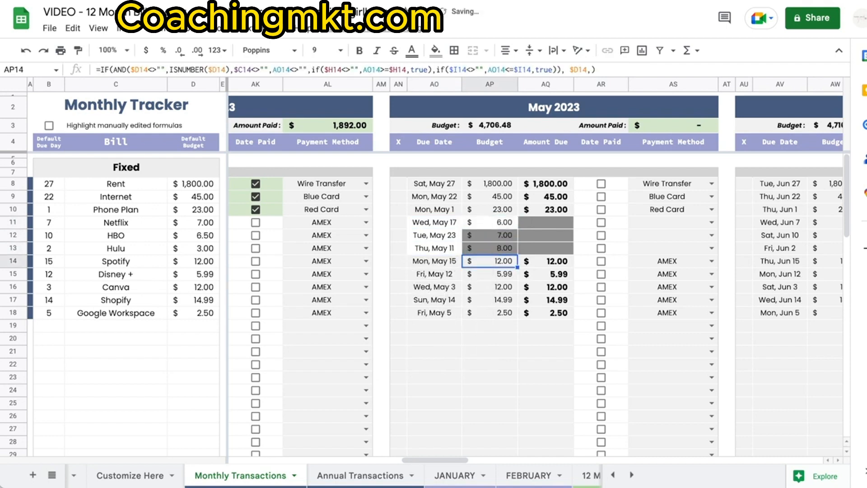
Step: Copy the Phone Plan's May amount due formula to the amount due cells for Netflix, HBO and Hulu
click(539, 224)
click(540, 213)
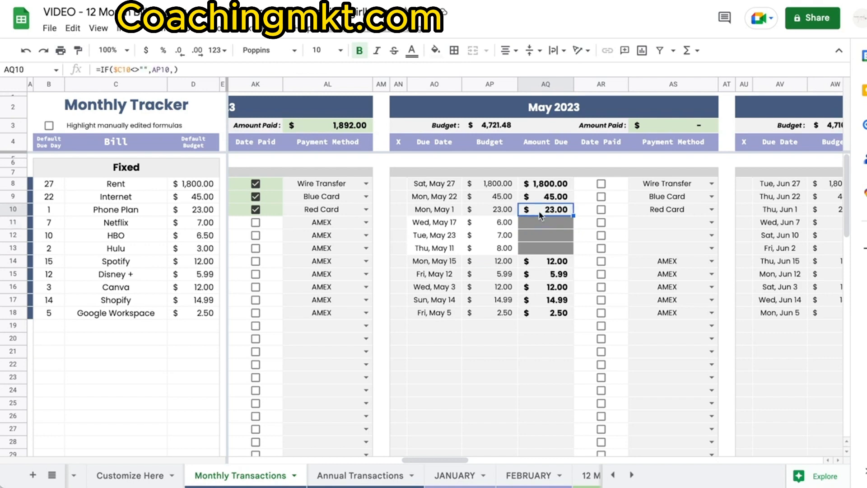
key(ctrl+c)
drag(537, 221, 538, 244)
key(ctrl+v)
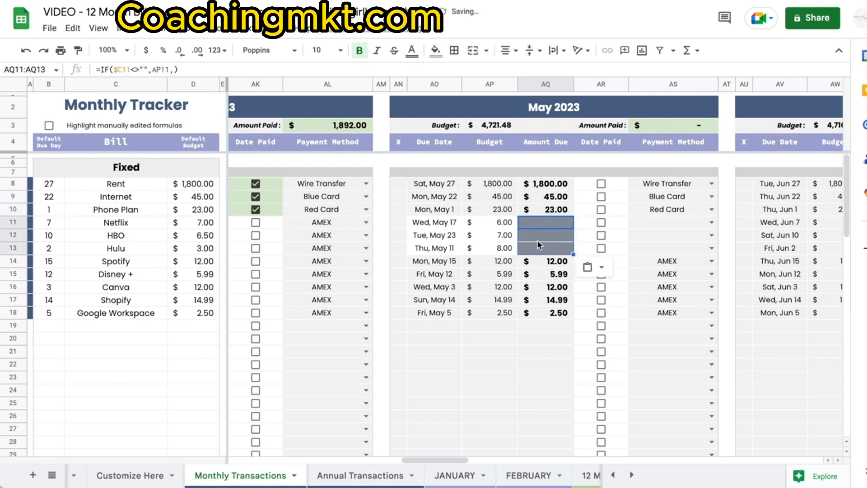
click(540, 212)
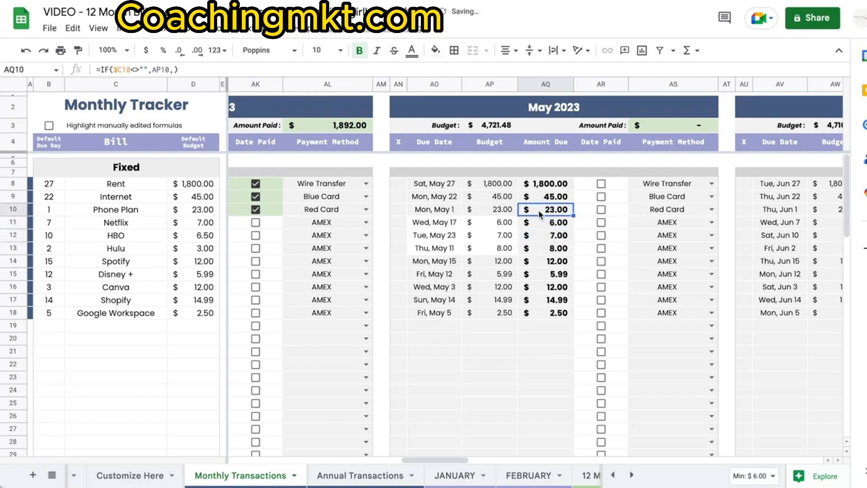
Step: Set the Netflix budget for May 2023 to 8
click(500, 223)
text(8)
key(Return)
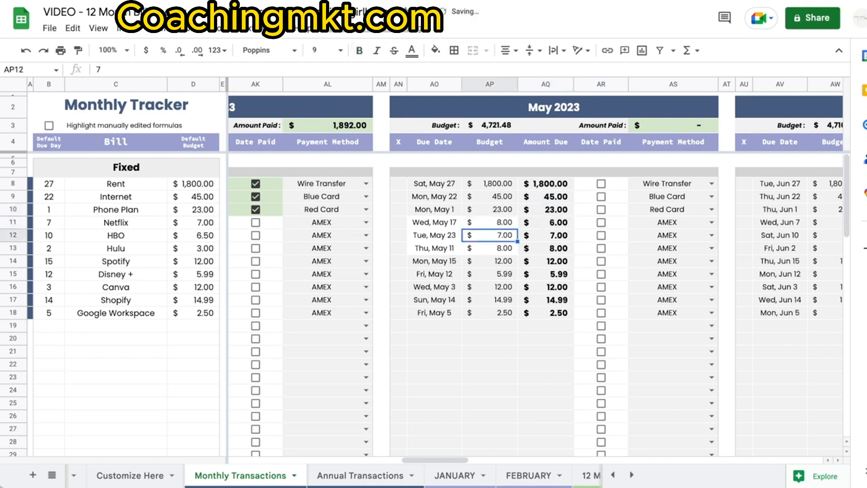
Step: Set the Netflix budget for May 2023 to 888
drag(545, 223, 545, 261)
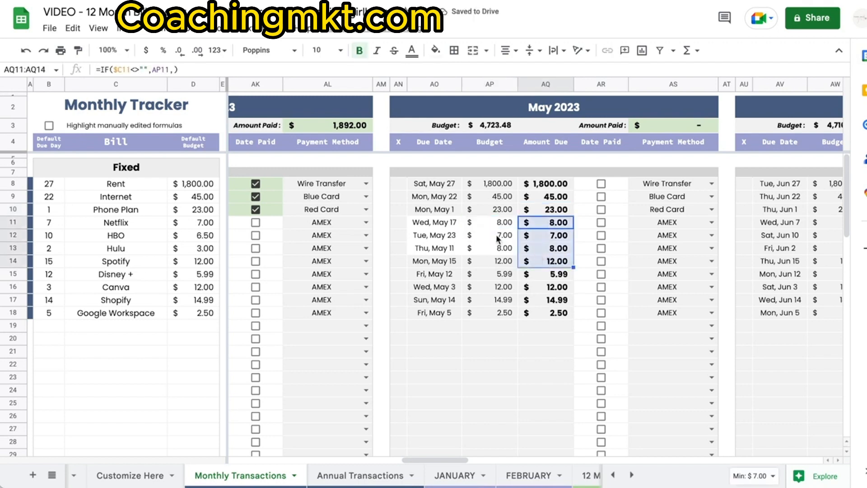
key(Left)
text(888)
key(Return)
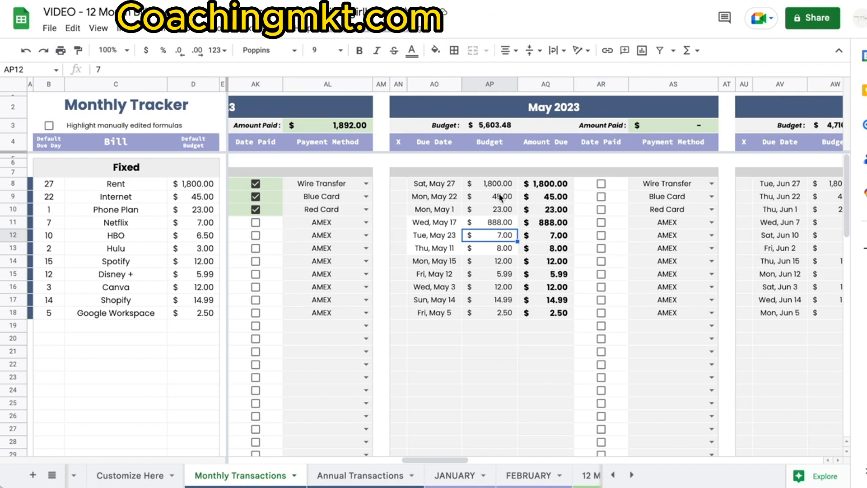
Step: Clear the May 2023 amounts due for Netflix, HBO and Hulu
click(546, 223)
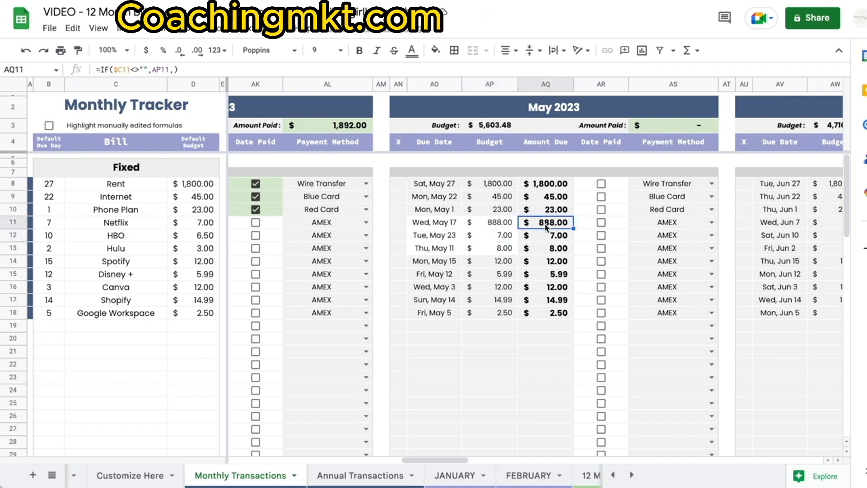
key(Delete)
key(Down)
key(Delete)
key(Down)
key(Delete)
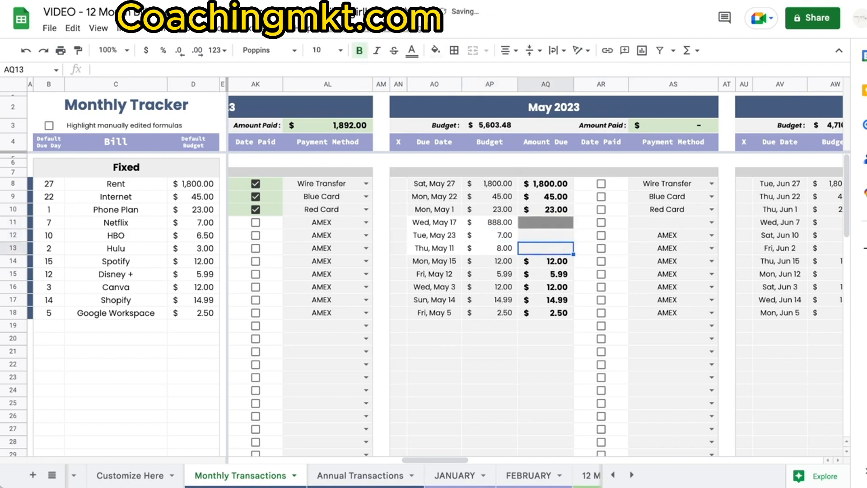
Step: Enter May 2023 amounts due of 6 for Netflix, 7 for HBO and 8 for Hulu
click(540, 227)
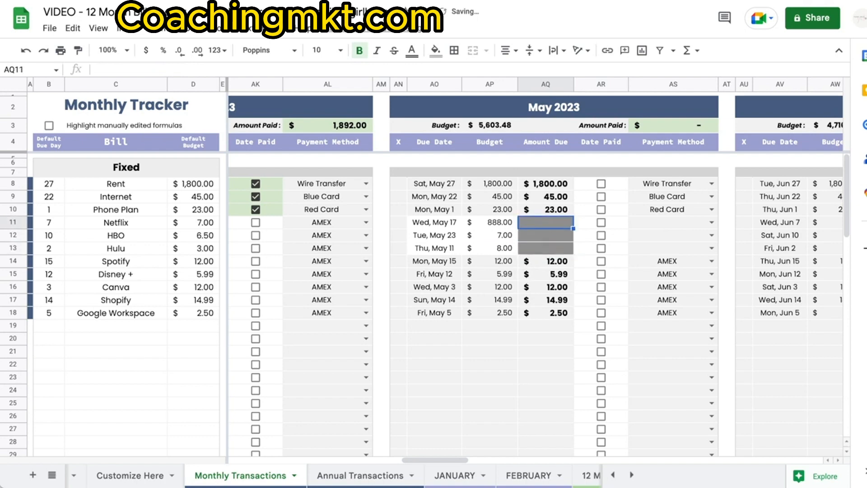
text(6)
key(Return)
text(7)
key(Return)
text(8)
key(Return)
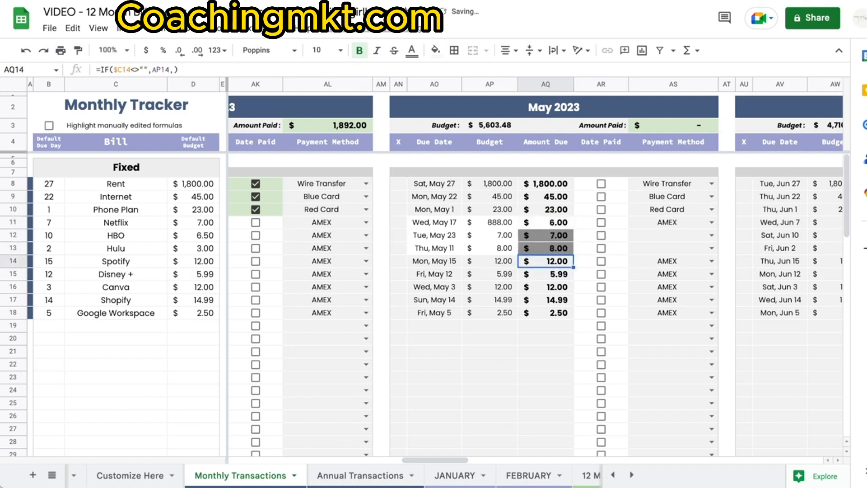
click(660, 351)
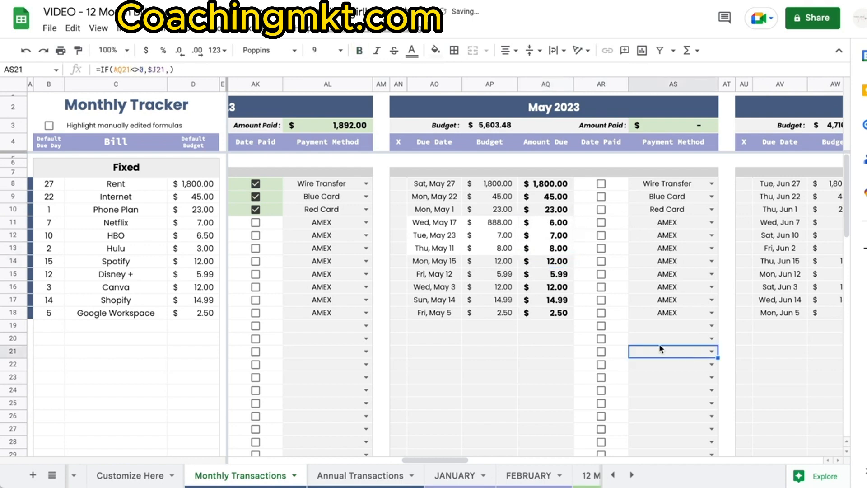
drag(440, 227, 544, 251)
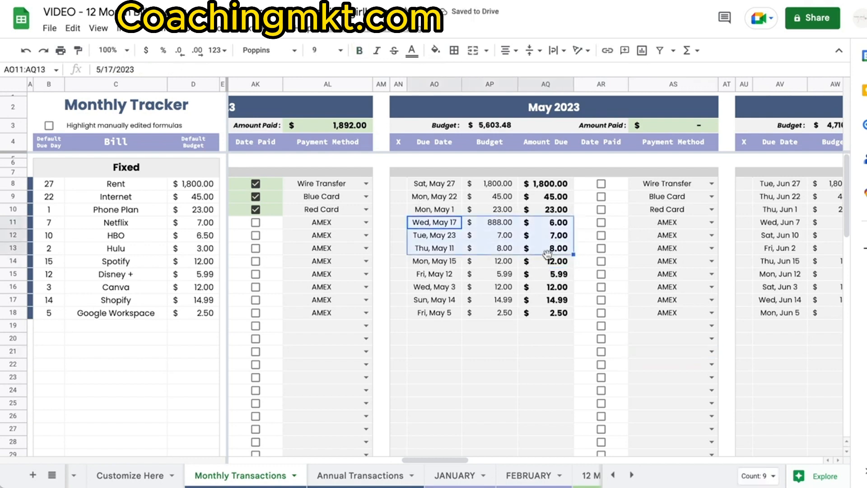
click(543, 349)
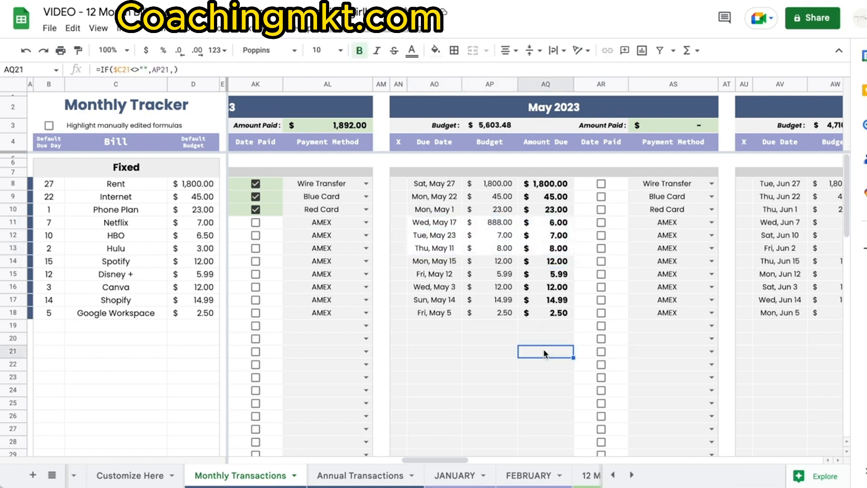
Step: Replace the May 2023 payment methods with Blue Card for Netflix and HBO and Cash for Hulu
drag(644, 226, 643, 247)
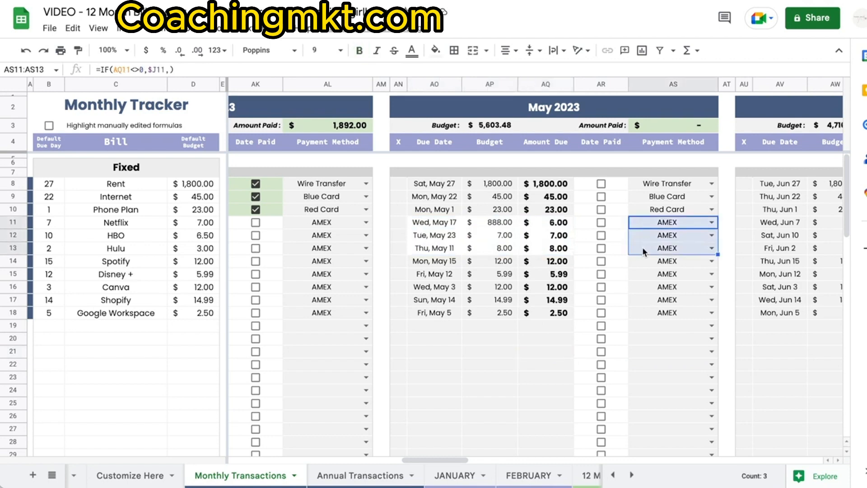
key(Delete)
click(711, 222)
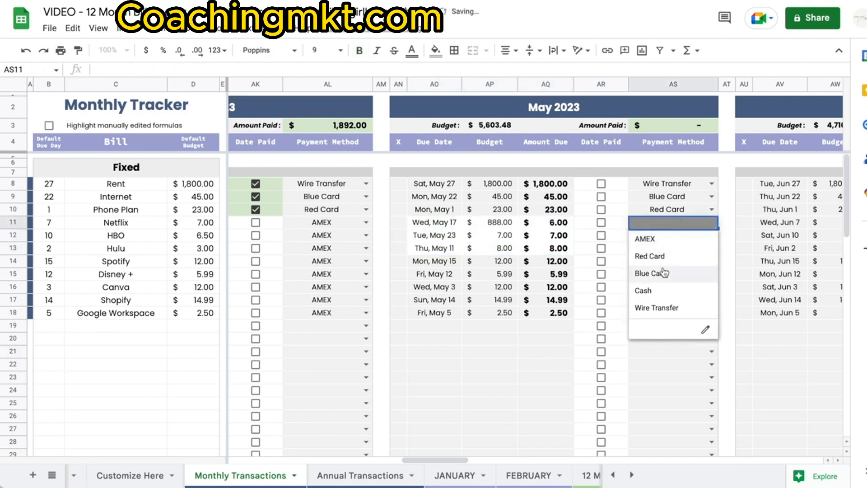
click(663, 273)
click(711, 235)
click(664, 285)
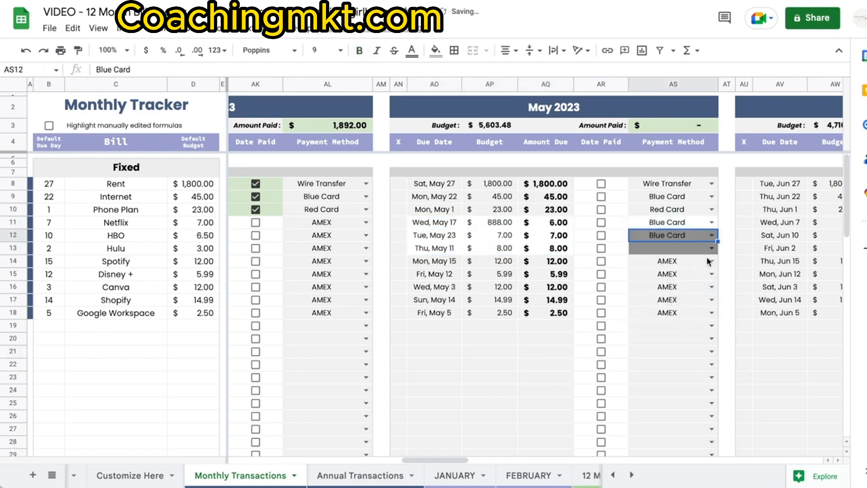
click(712, 248)
click(675, 315)
click(727, 235)
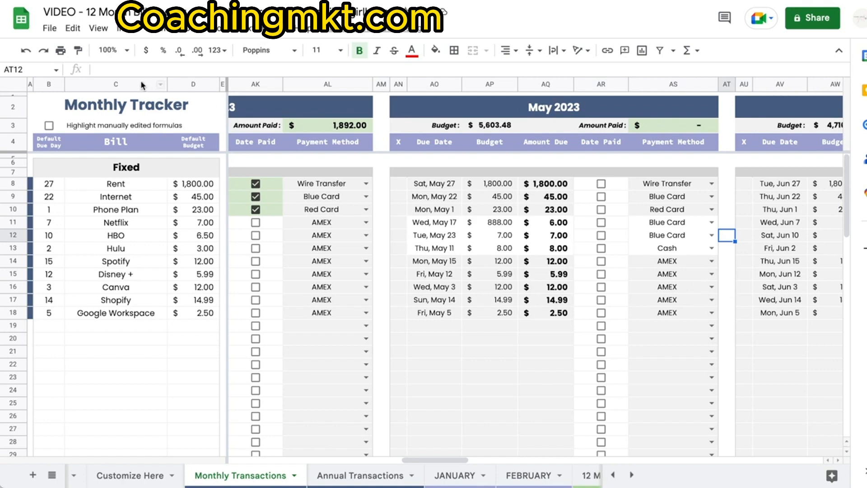
Step: Turn on highlighting of manually edited formulas in the monthly tracker
click(50, 125)
click(51, 126)
click(53, 128)
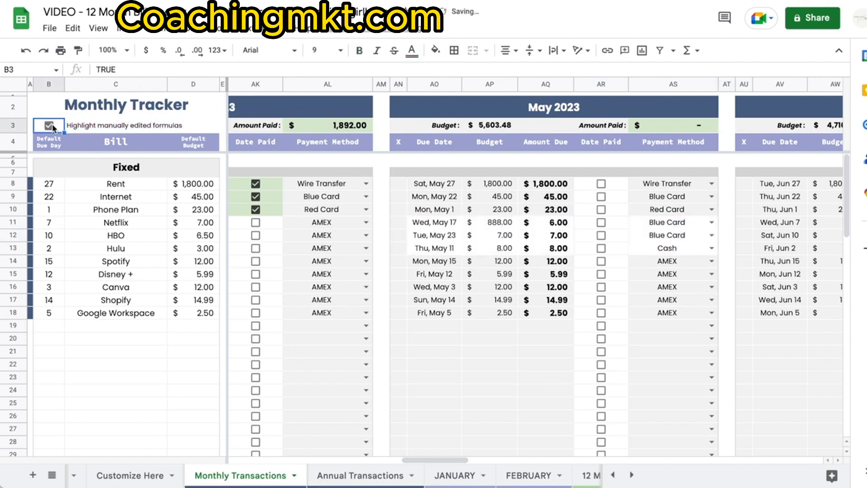
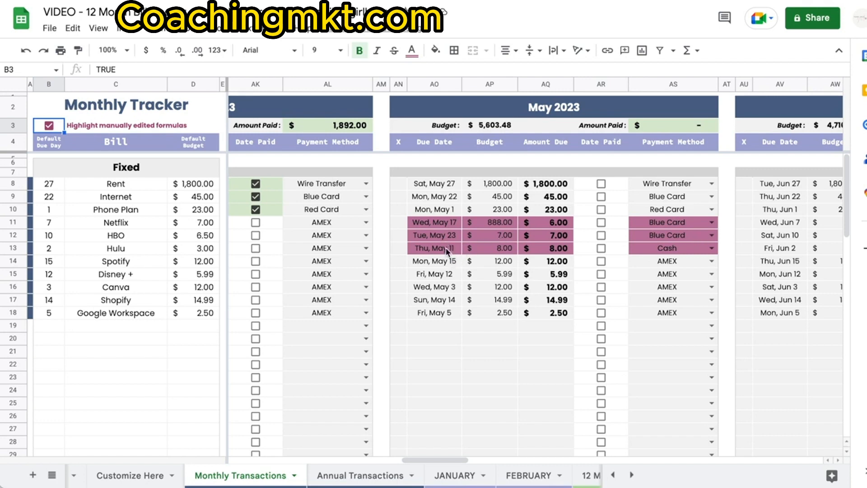
Step: Examine the May 2023 due date cells that still hold their original formulas, including the empty rows
click(438, 291)
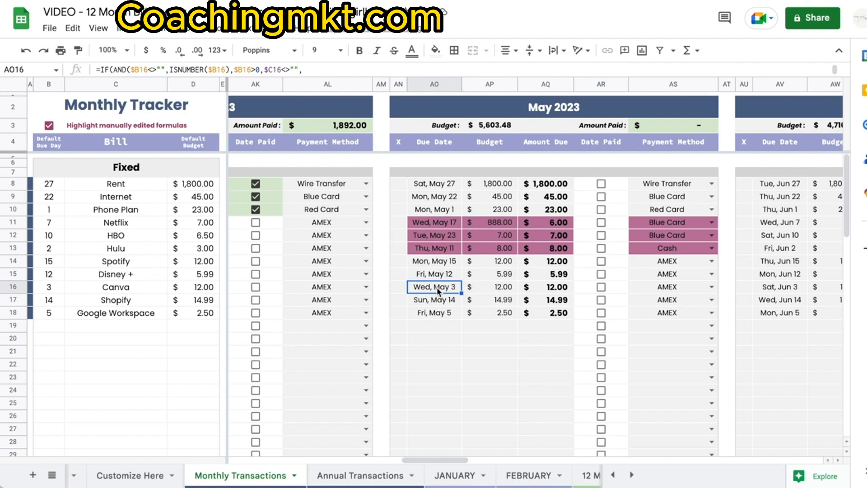
click(432, 314)
click(432, 354)
click(437, 273)
scroll(437, 273, down, 10)
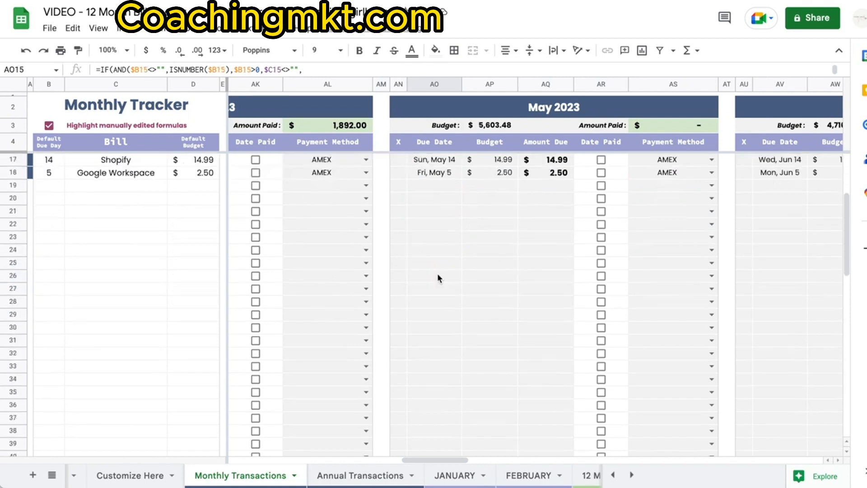
click(438, 289)
scroll(437, 291, up, 10)
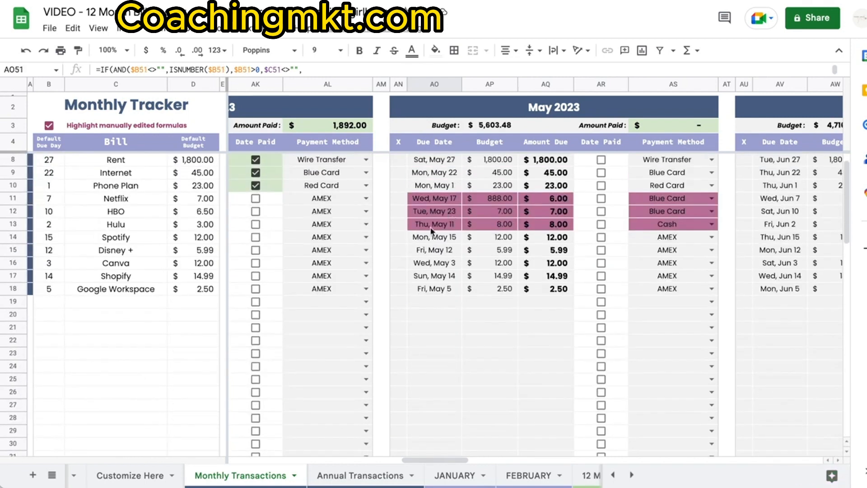
scroll(442, 265, up, 1)
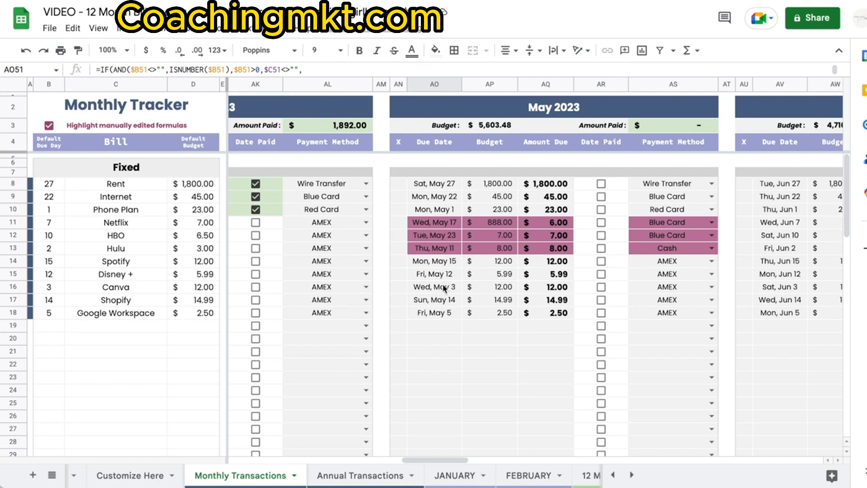
Step: Restore the May 2023 due date formulas for Netflix, HBO and Hulu by copying the one from Disney +
click(435, 275)
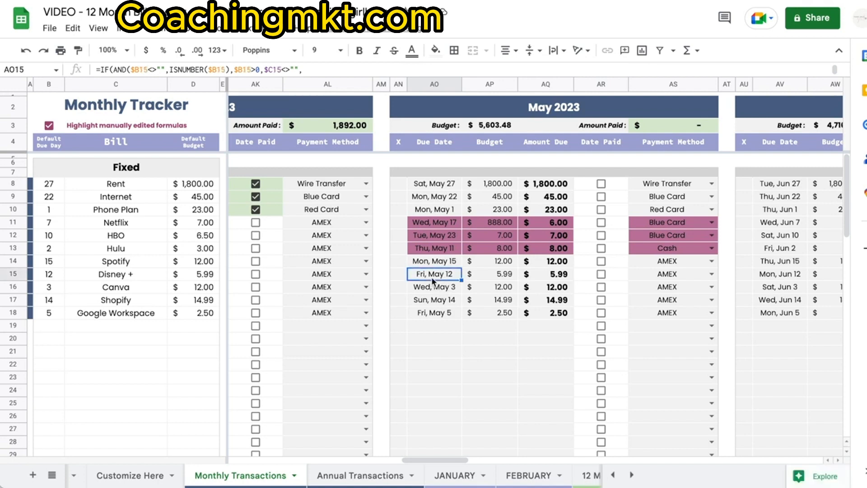
click(435, 224)
key(ctrl+v)
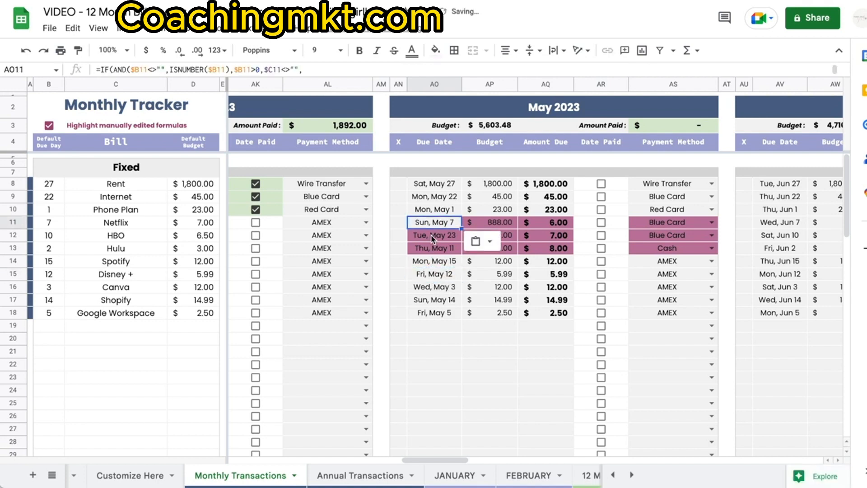
drag(432, 238, 432, 251)
key(ctrl+v)
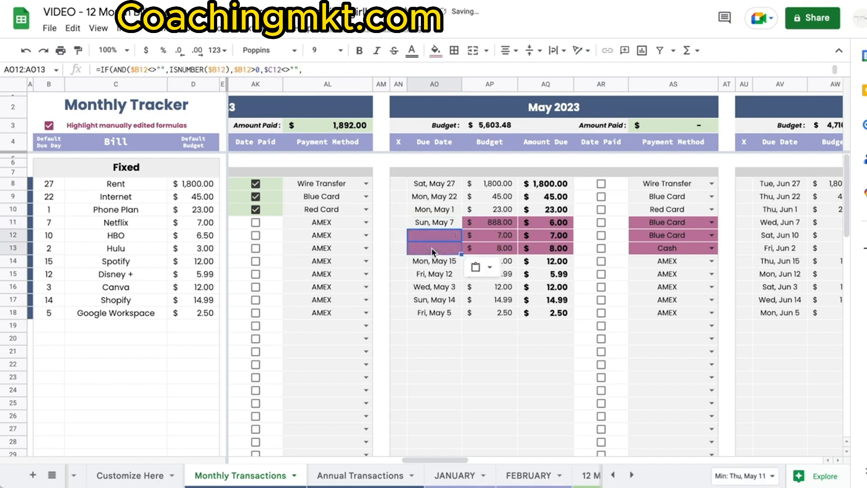
click(524, 356)
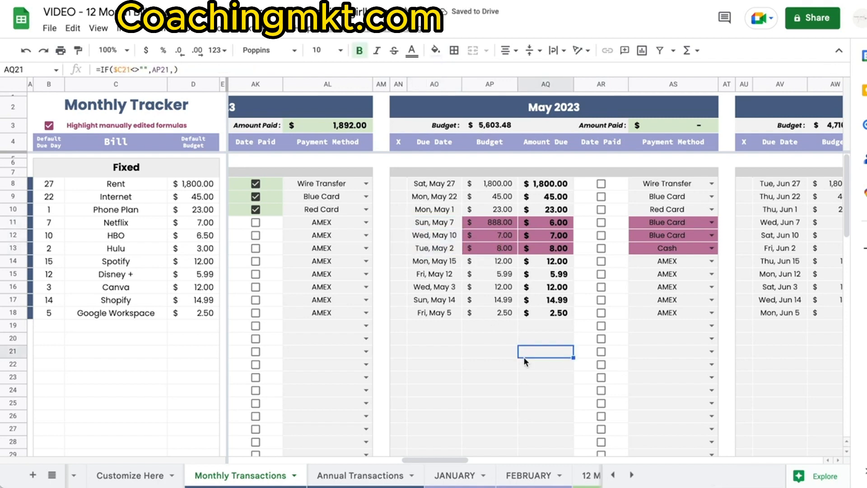
Step: Copy the May 2023 budget formula from Disney + to Netflix, HBO and Hulu
click(492, 275)
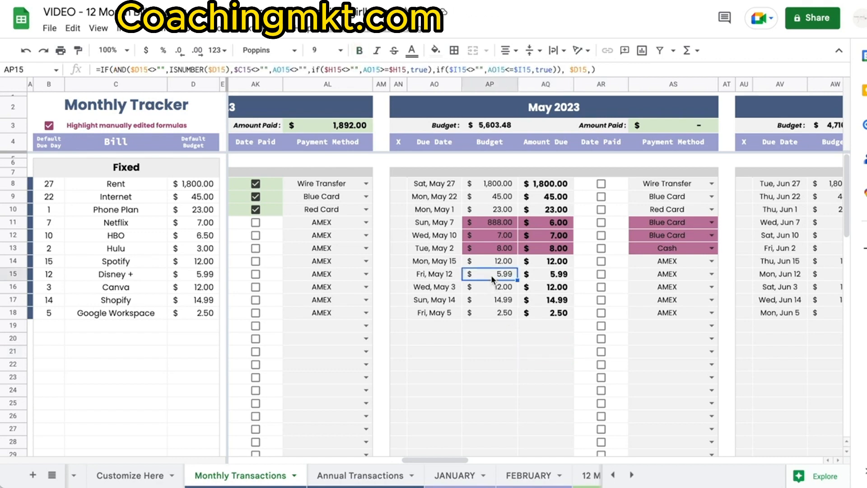
drag(496, 223, 495, 248)
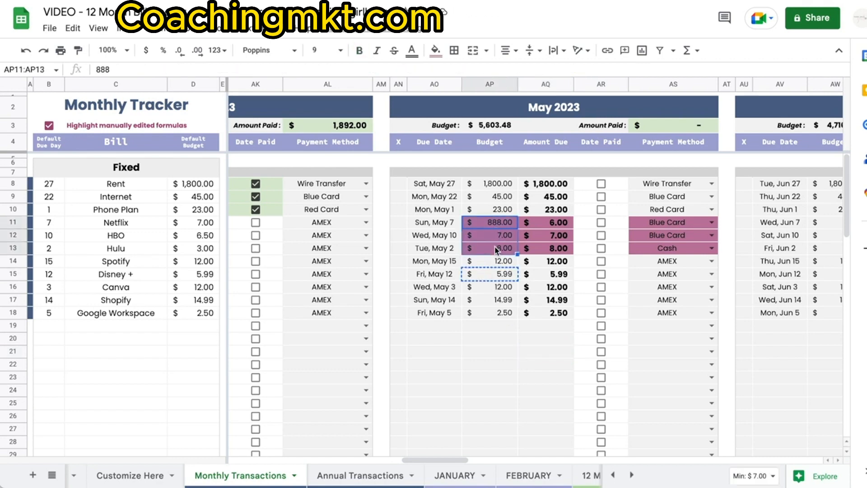
key(ctrl+v)
Step: Copy Canva's May 2023 amount due formula to Netflix, HBO and Hulu
click(548, 289)
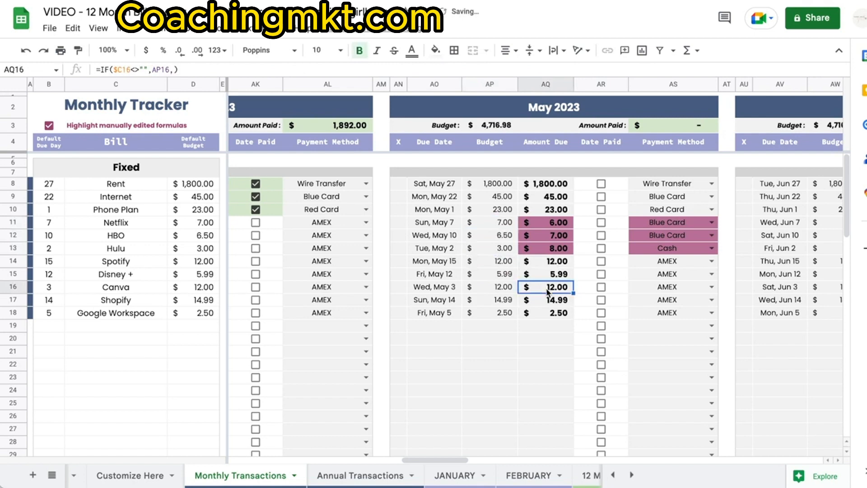
key(ctrl+c)
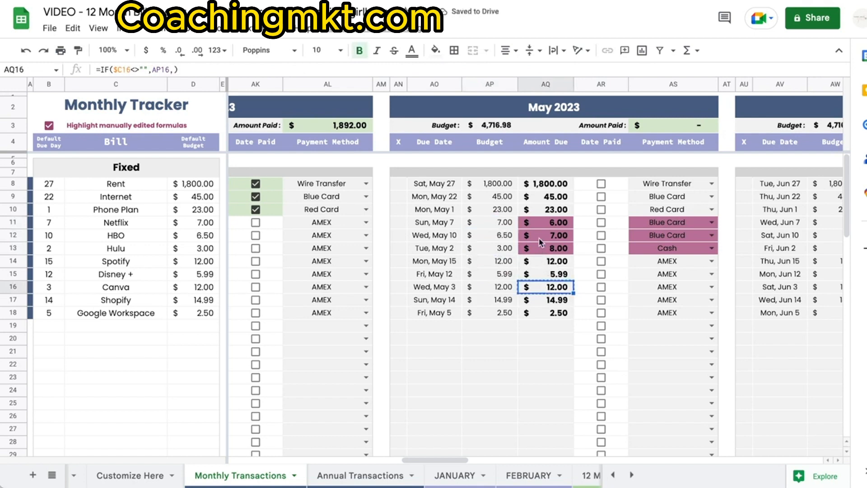
drag(538, 221, 538, 246)
key(ctrl+v)
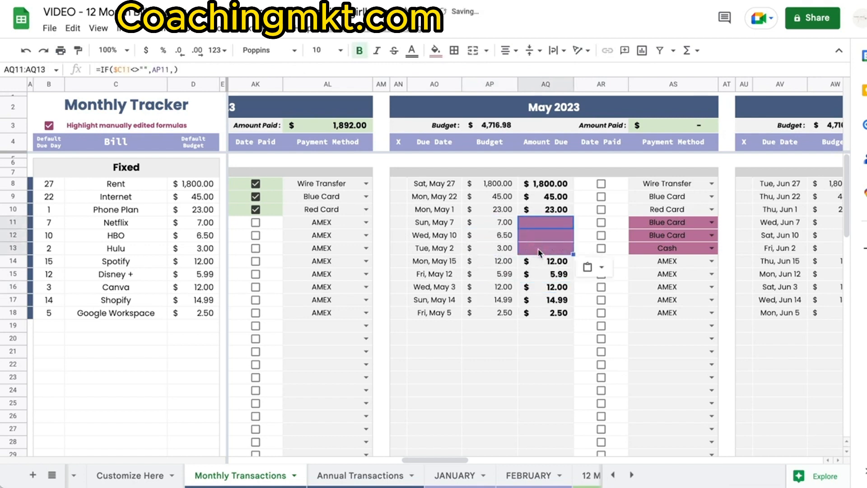
Step: Copy Canva's May 2023 payment method formula over the overridden methods for Netflix, HBO and Hulu
click(665, 288)
key(ctrl+c)
drag(667, 222, 666, 248)
key(ctrl+v)
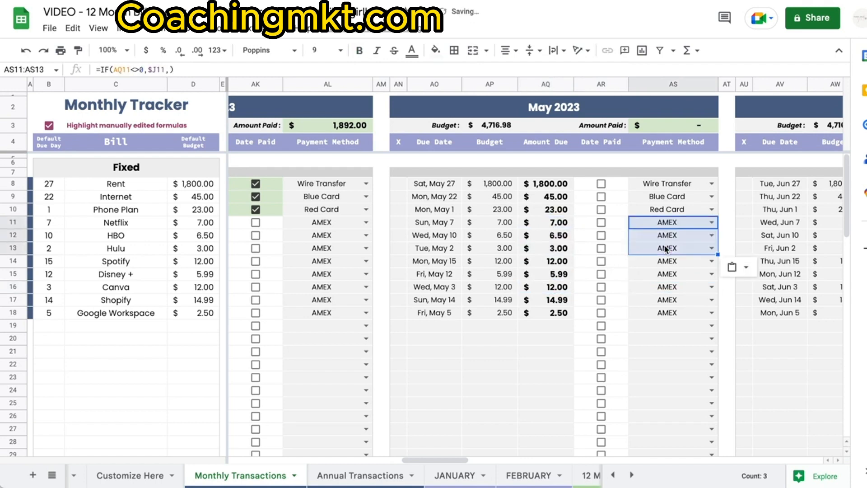
Step: Clear the May 2023 budgets of all variable bills from Electricity to Shopify Commissions
scroll(664, 248, down, 10)
scroll(664, 244, down, 1)
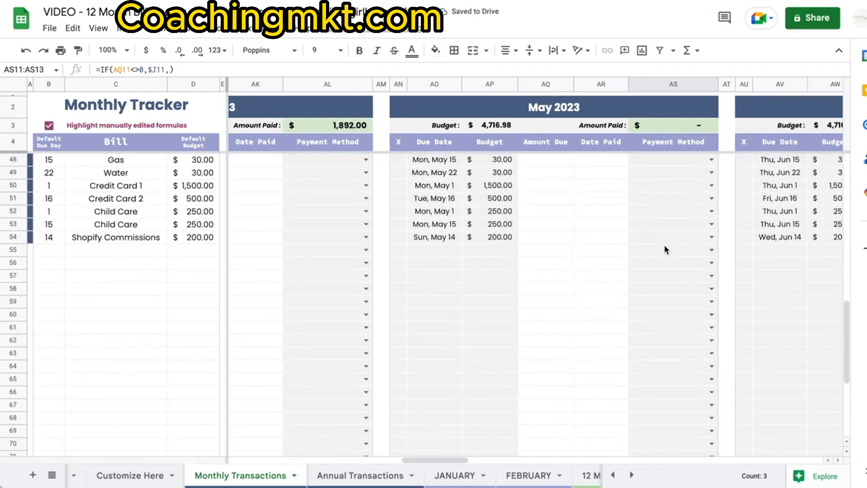
click(457, 237)
click(508, 236)
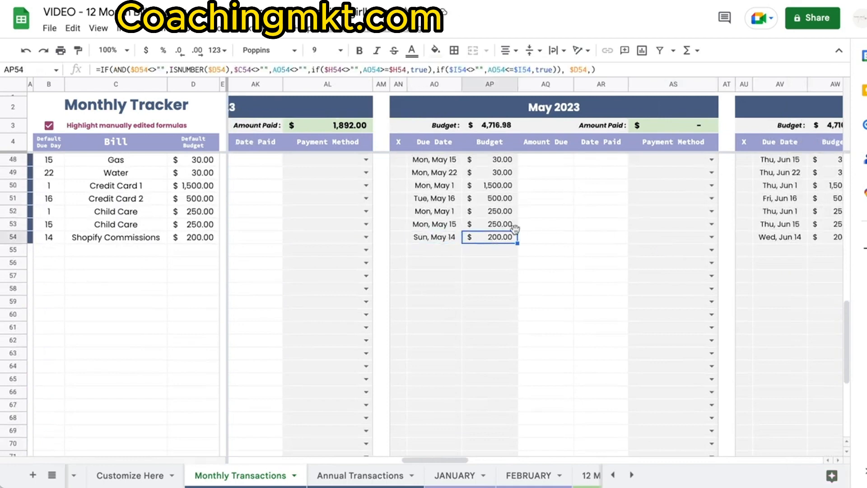
click(638, 211)
scroll(638, 213, up, 2)
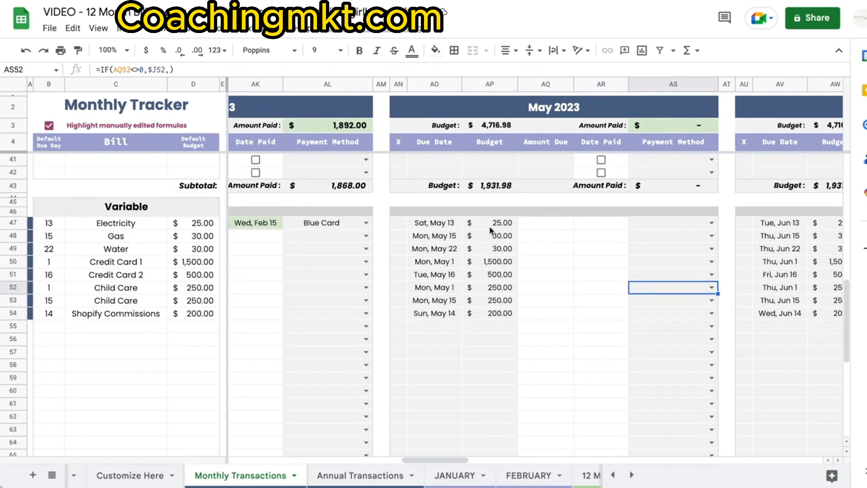
drag(489, 225, 489, 313)
key(Delete)
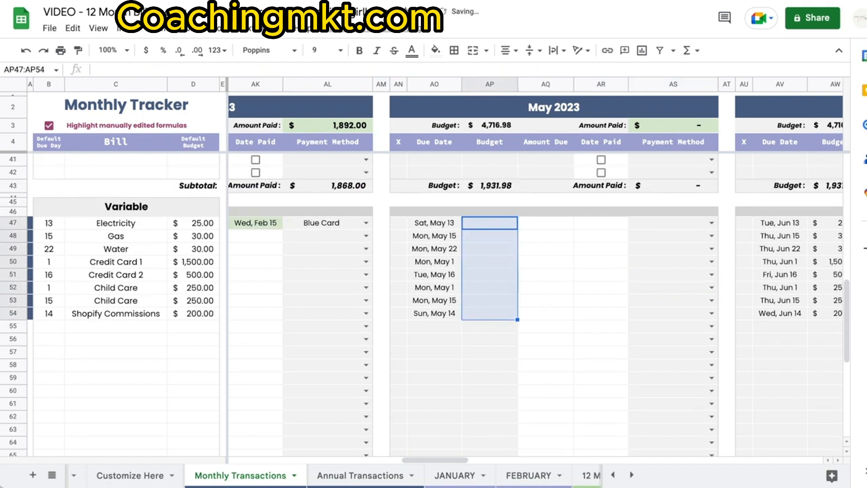
Step: Enter May 2023 budgets of 1 for Electricity, 2 for Gas, 3 for Water and 4 for Credit Card 1
click(491, 222)
text(1)
key(Return)
text(2)
key(Return)
text(3)
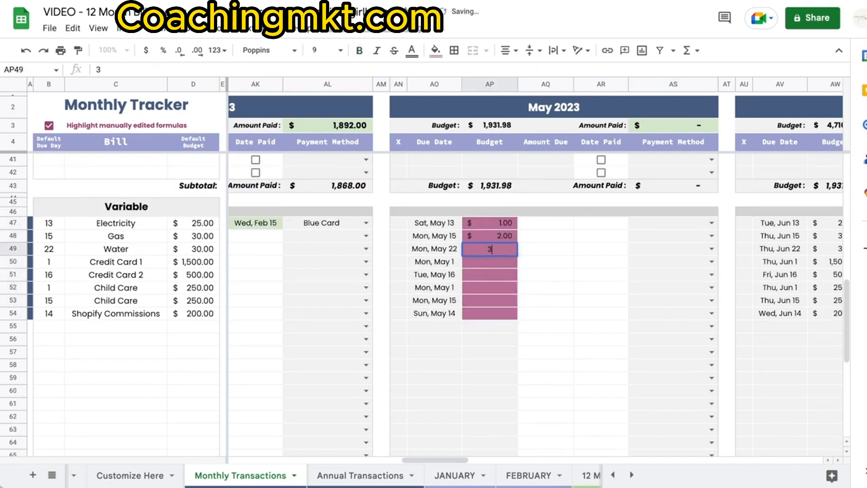
key(Return)
text(4)
click(601, 236)
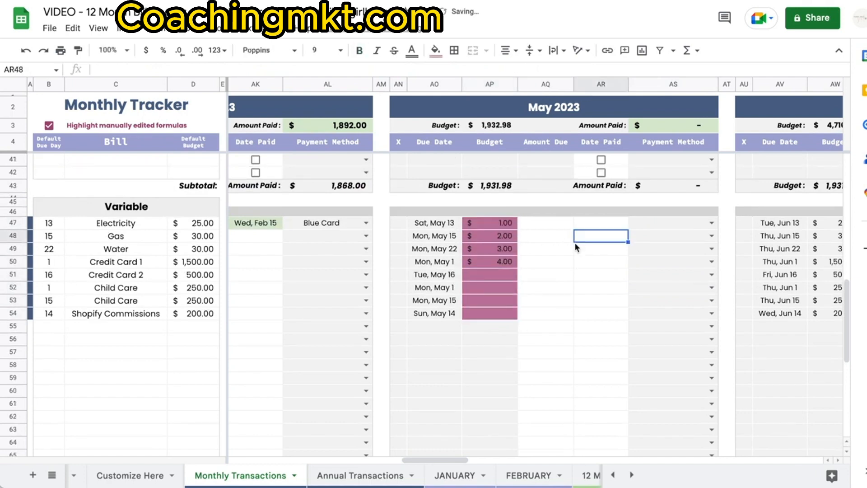
Step: Turn off highlighting of manually edited formulas and inspect the May 2023 budget cells of the variable bills
click(49, 126)
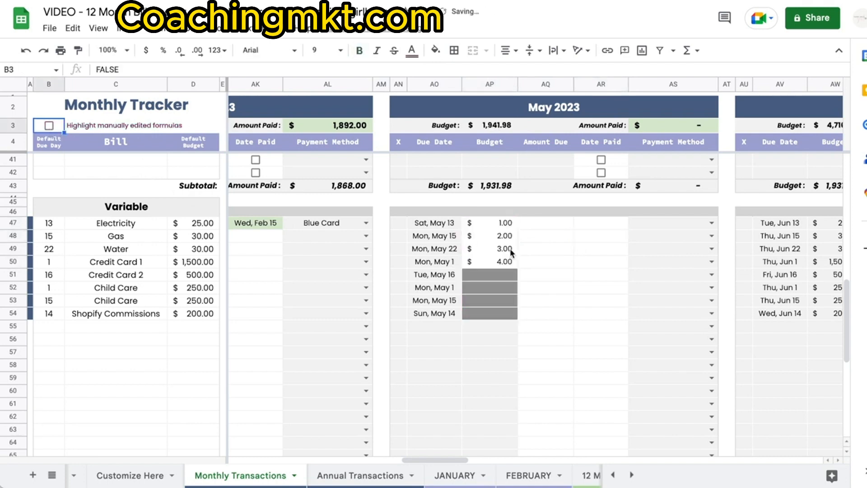
click(499, 224)
key(Down)
key(Down)
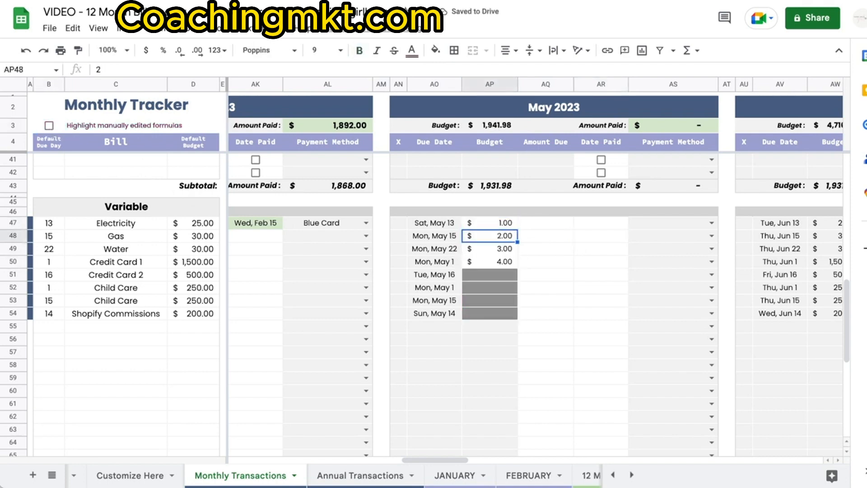
key(Down)
key(Down)
key(Down)
key(Down)
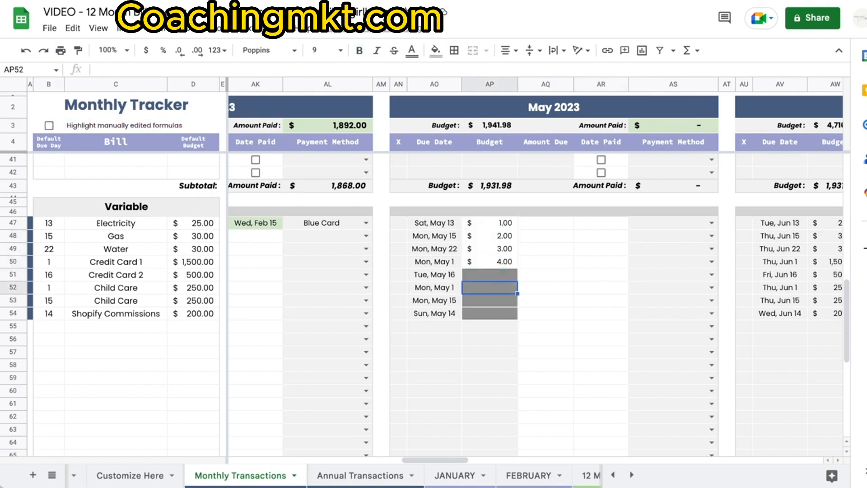
key(Down)
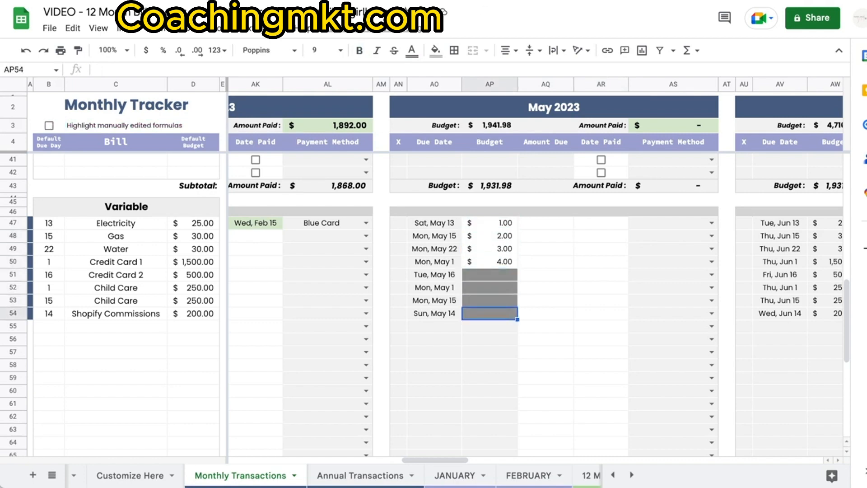
click(691, 228)
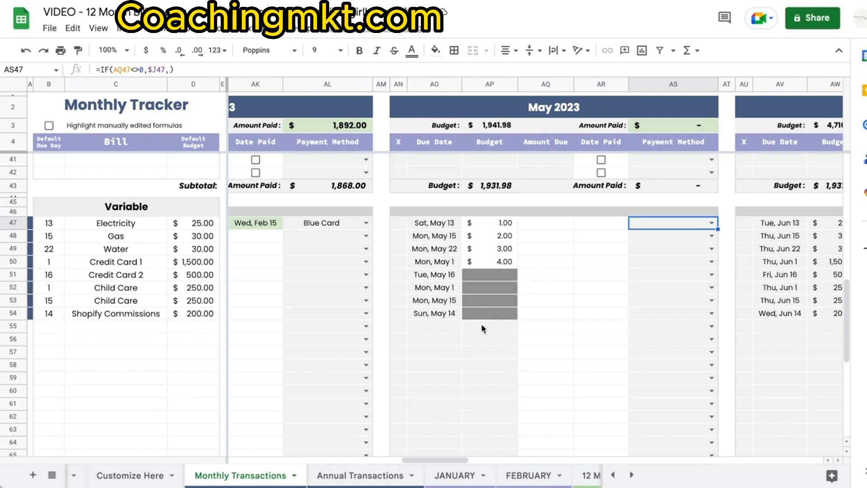
Step: Restore the May 2023 budget formulas from Electricity to Shopify Commissions by copying the formula from an empty row below the variable bills
click(480, 341)
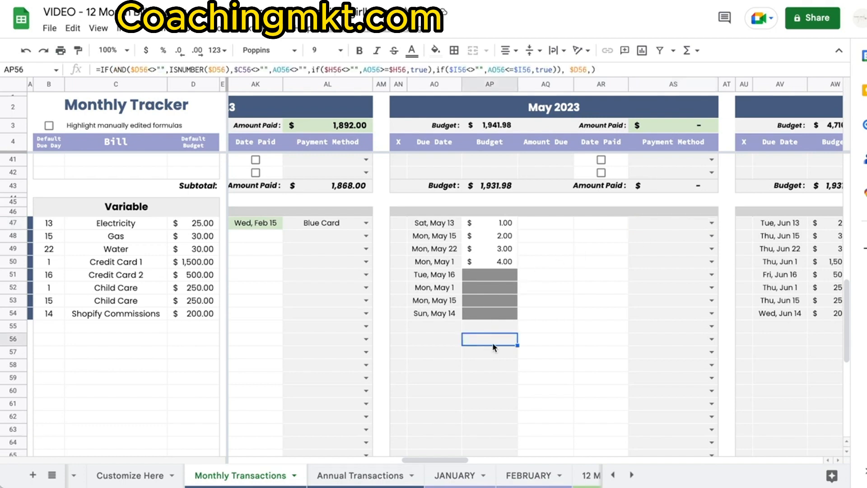
key(ctrl+c)
click(481, 227)
key(ctrl+v)
text(25)
key(Return)
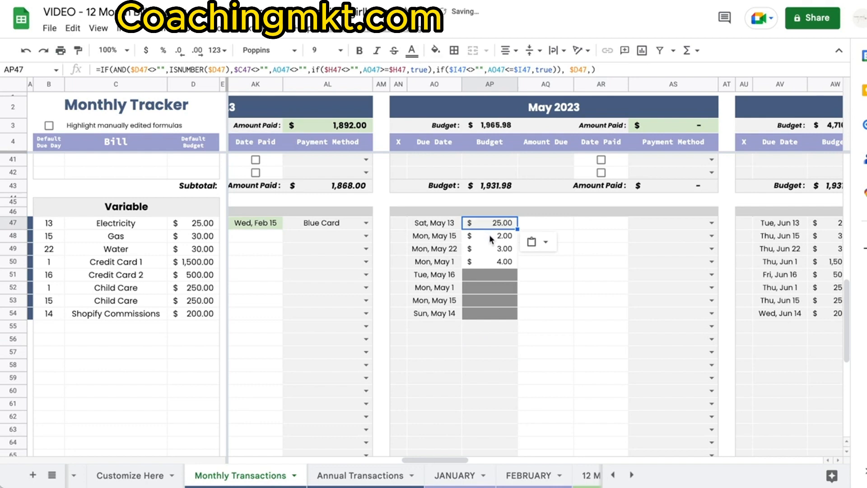
drag(489, 236, 489, 315)
key(ctrl+v)
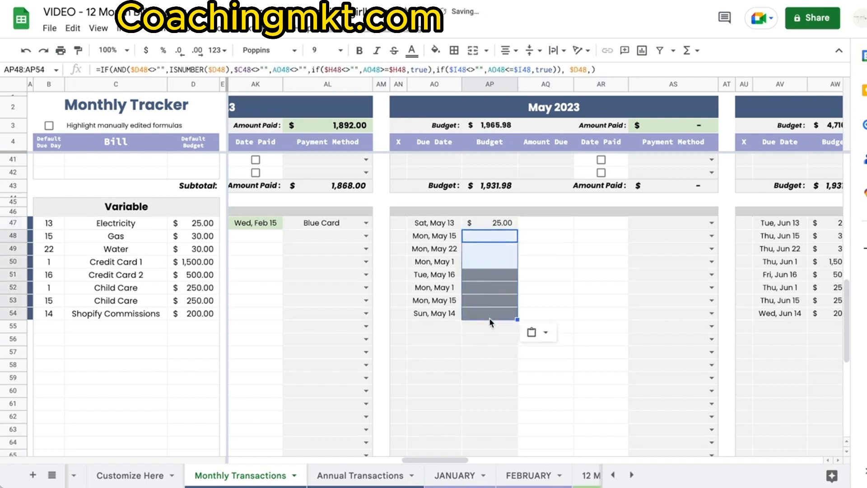
click(552, 302)
drag(423, 301, 421, 257)
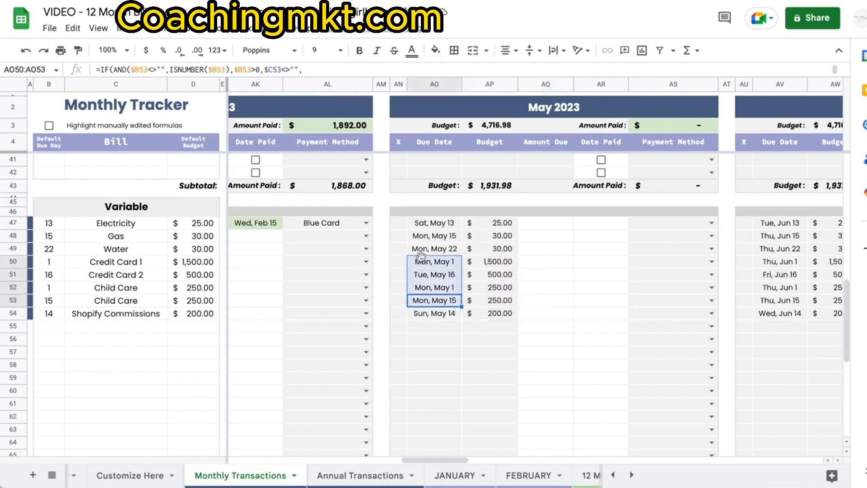
Step: Clear the May 2023 due dates from Credit Card 1 through the second Child Care bill, and undo the deletion
key(Delete)
click(430, 269)
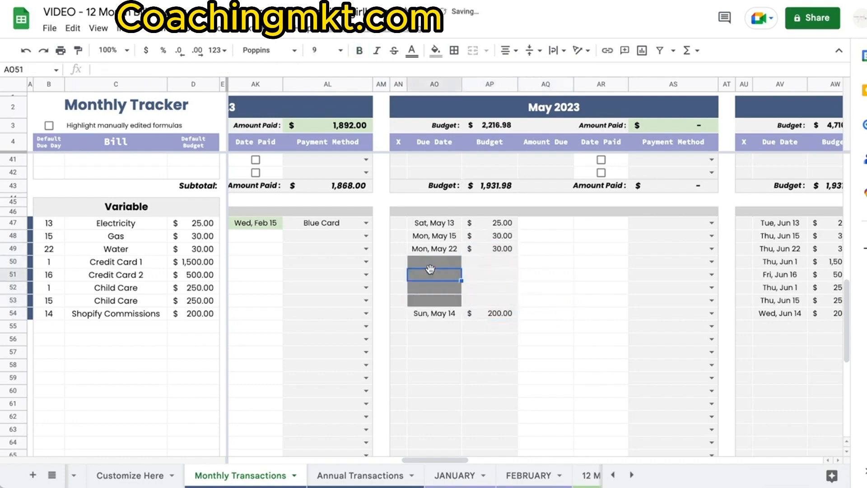
double_click(426, 275)
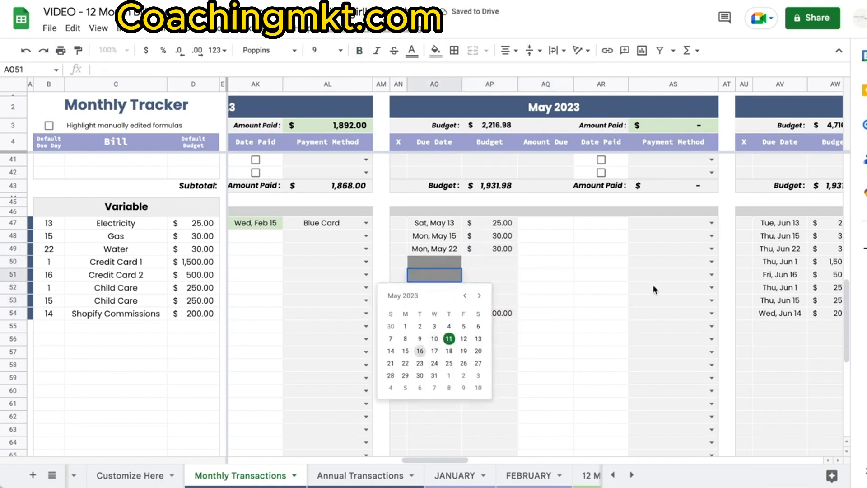
click(665, 277)
key(ctrl+z)
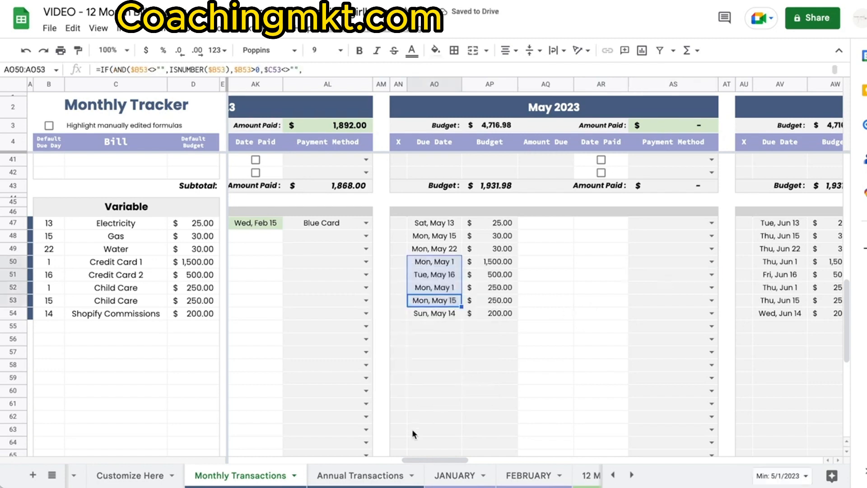
Step: In the Annual Transactions sheet, override the February 2023 due date of Gym Membership with March 1, 2023
click(354, 476)
scroll(562, 291, right, 5)
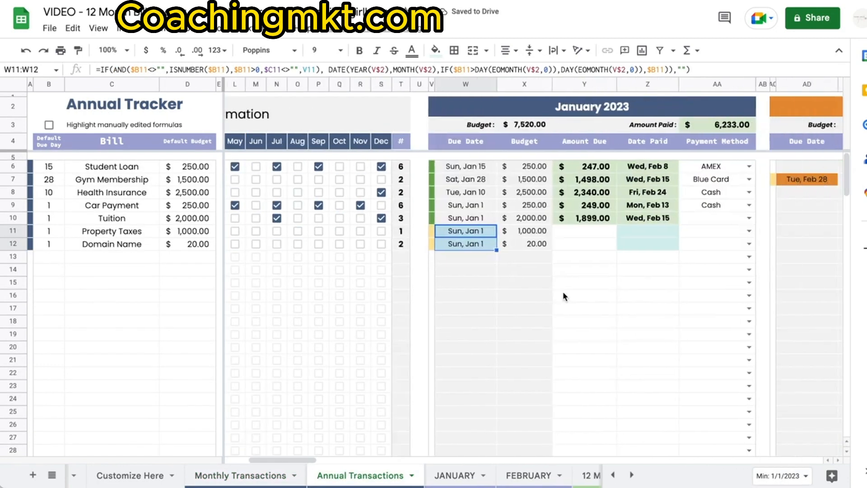
scroll(563, 291, right, 3)
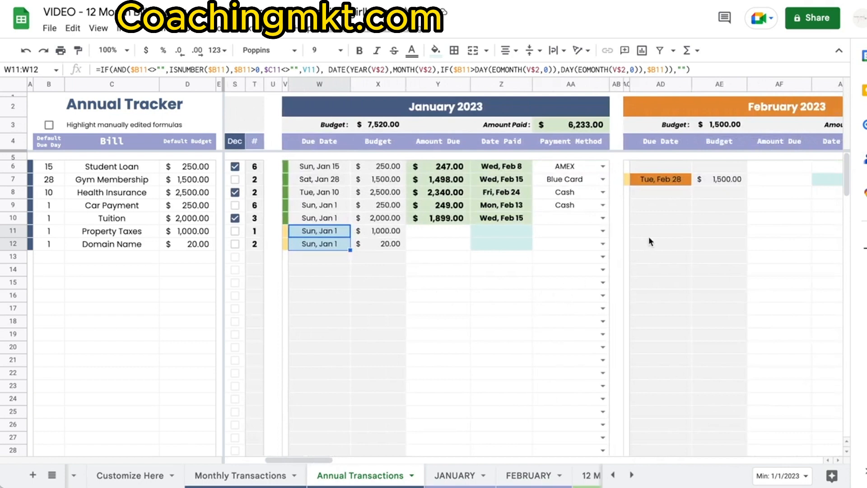
drag(649, 236, 706, 281)
scroll(706, 281, right, 2)
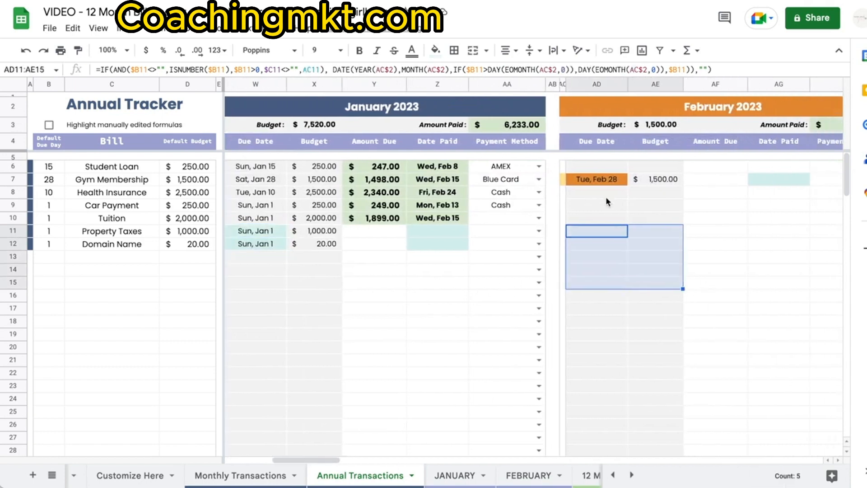
double_click(597, 182)
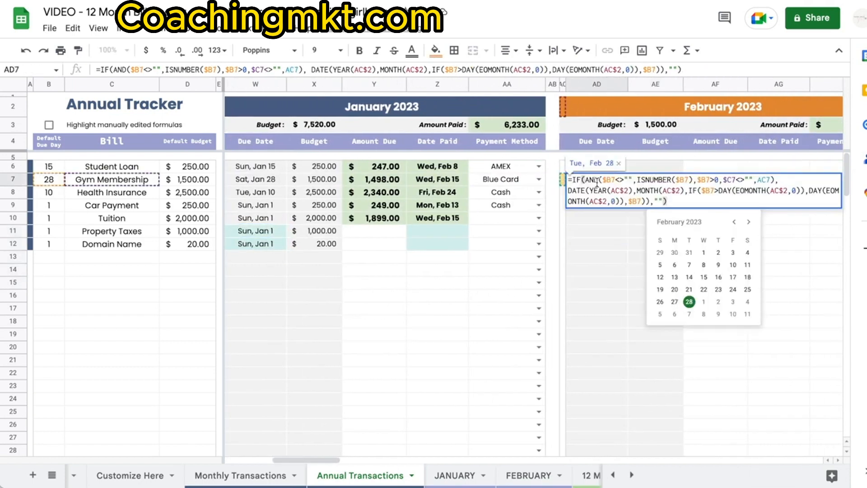
click(704, 301)
click(705, 306)
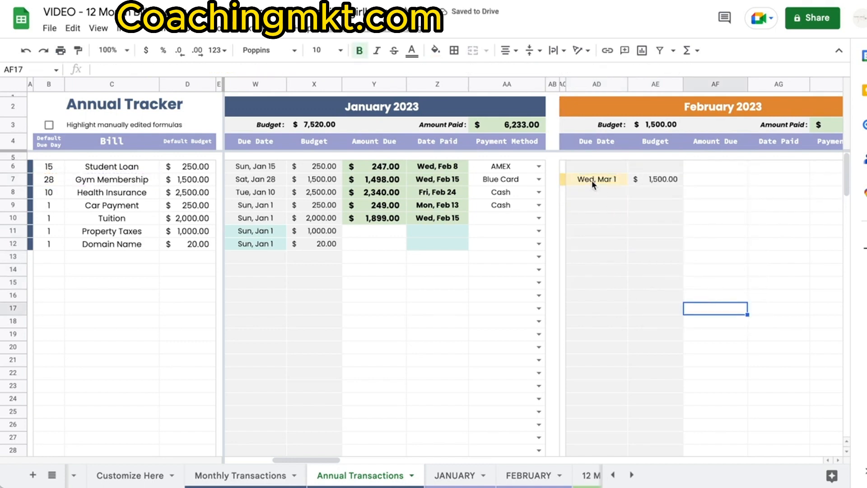
Step: Replace the February 2023 budget formula of Gym Membership with the value 56
scroll(591, 180, right, 2)
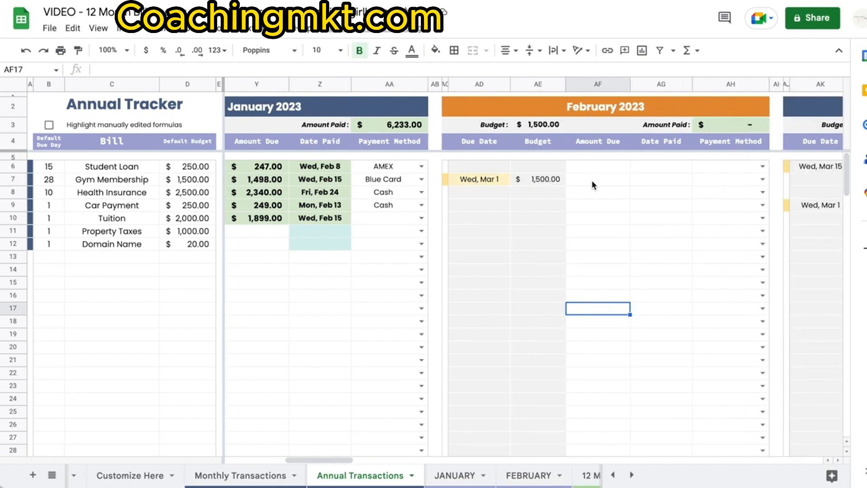
click(539, 179)
key(Delete)
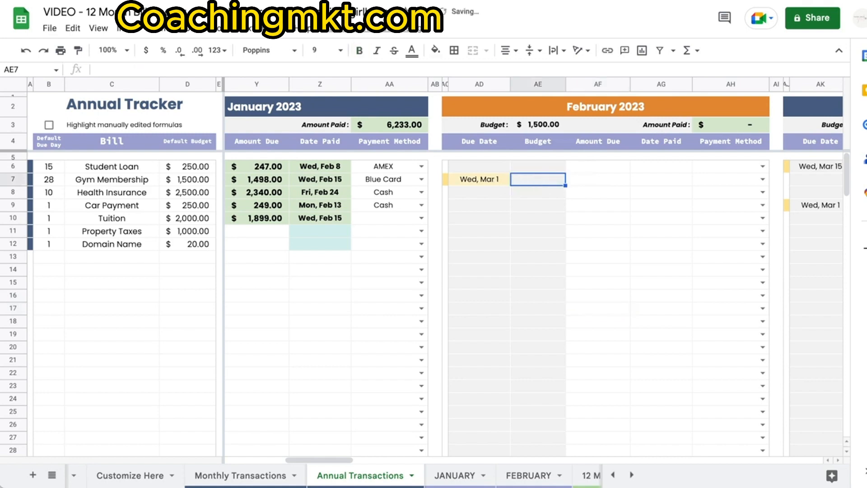
text(56)
key(Return)
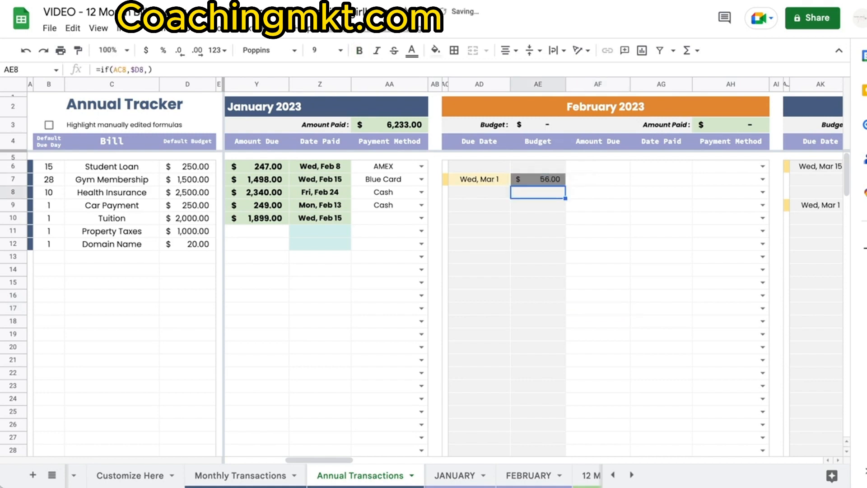
Step: Turn on highlighting of manually edited formulas in the Annual Tracker and inspect the February 2023 due date and budget cells
click(48, 125)
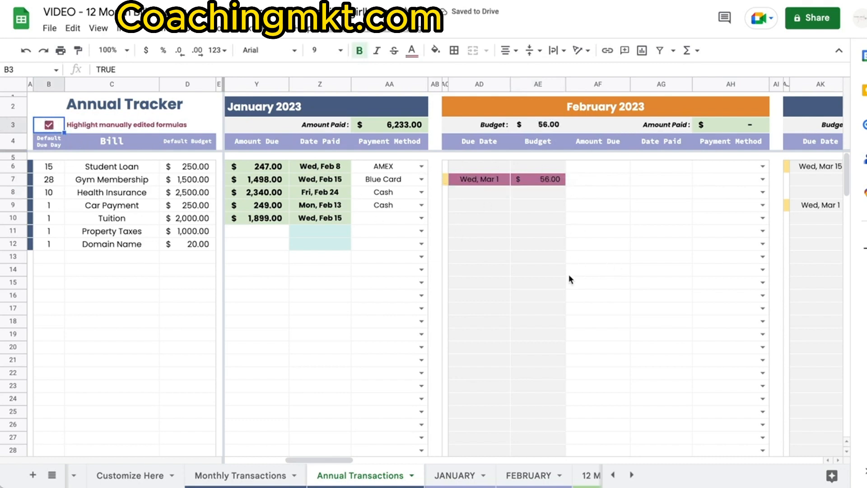
drag(495, 207, 534, 208)
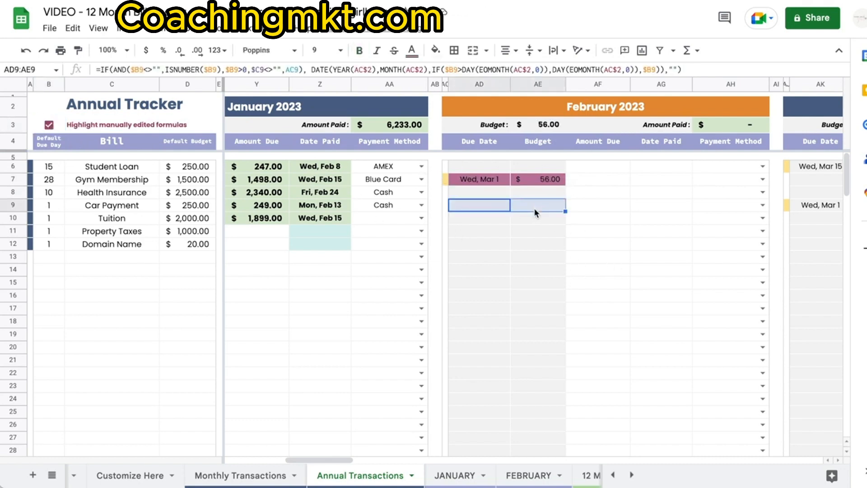
click(651, 245)
click(489, 180)
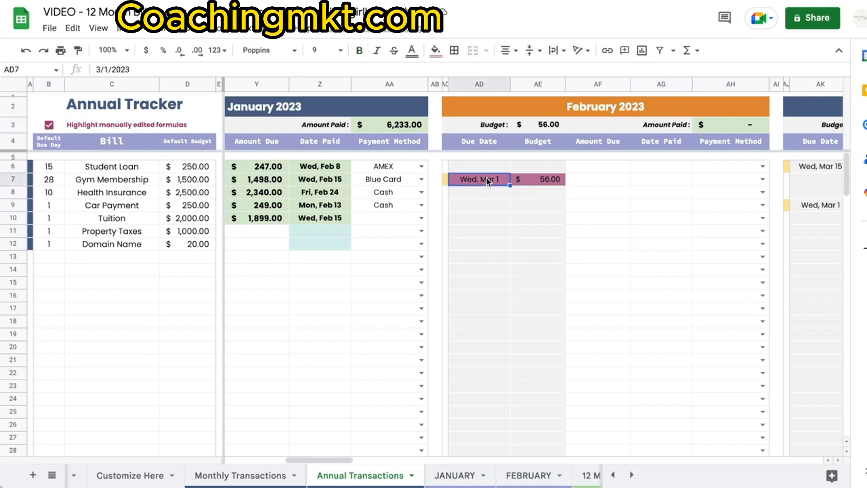
Step: Set the default budget of Gym Membership to 3333
key(ctrl+z)
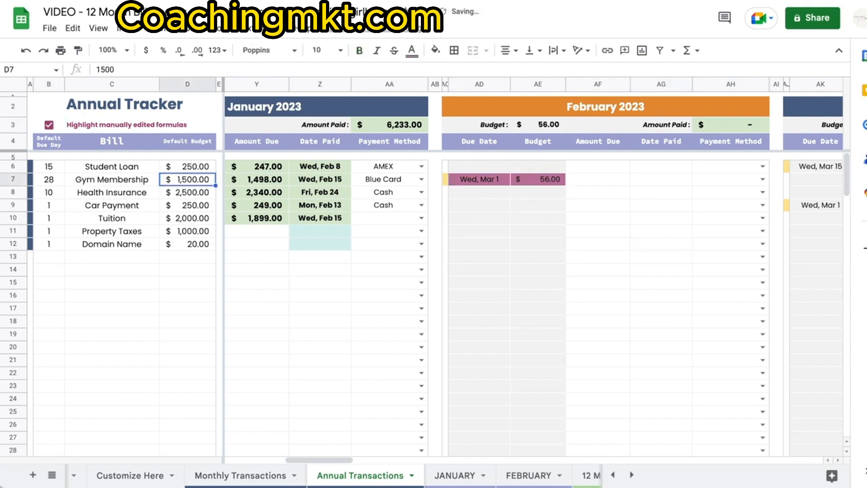
text(3333)
key(Return)
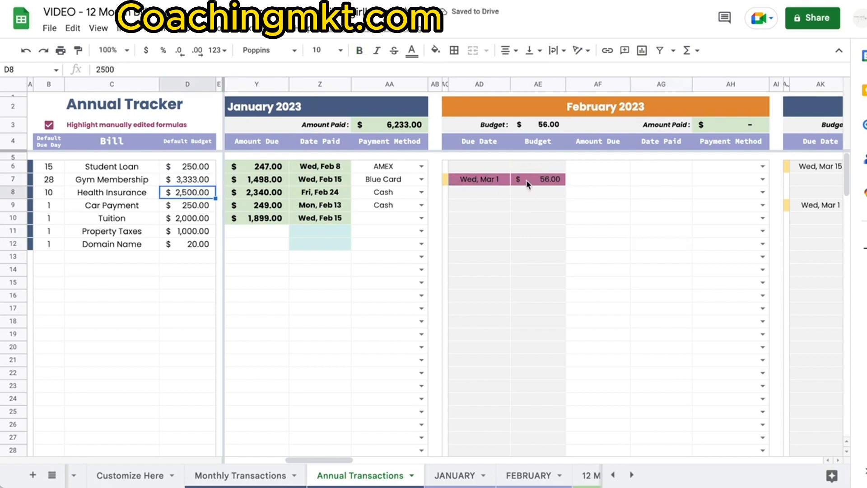
Step: Restore the February 2023 due date and budget formulas of Gym Membership by copying them from the Health Insurance row below
drag(496, 192, 537, 195)
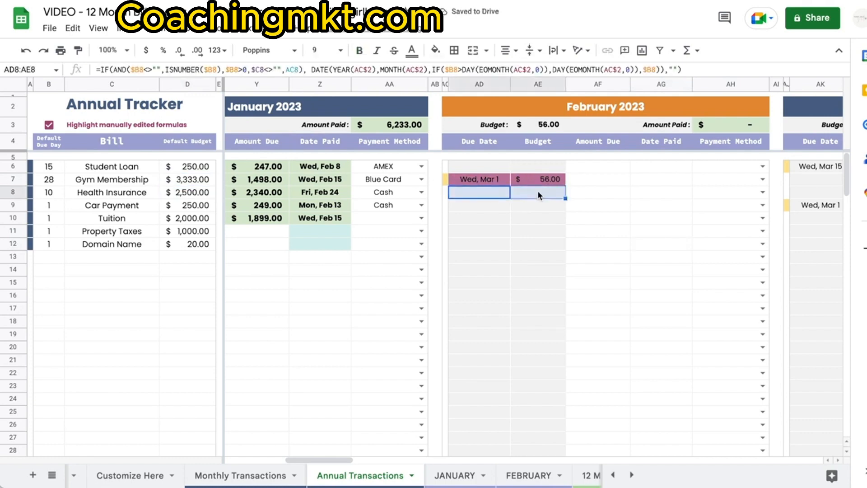
click(487, 191)
key(ctrl+c)
key(Up)
key(ctrl+v)
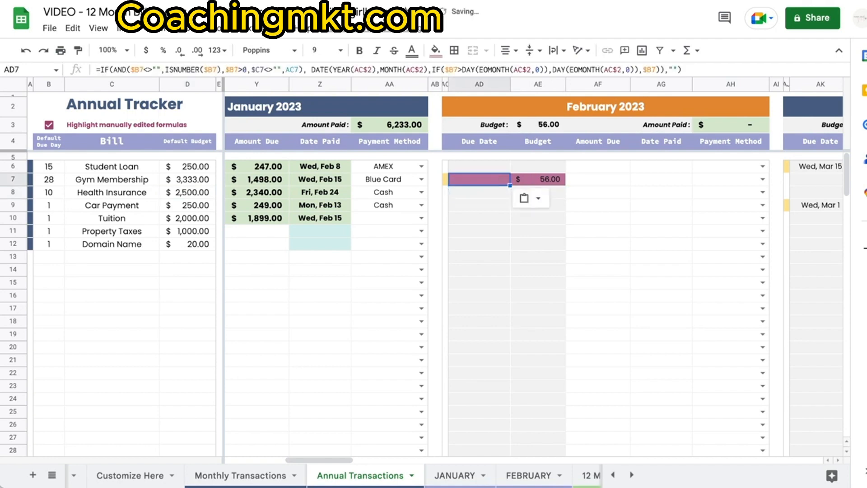
key(Right)
key(ctrl+v)
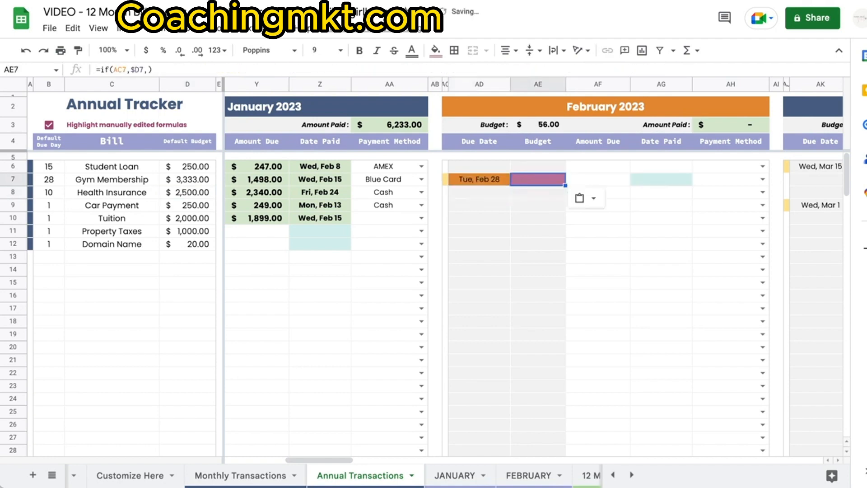
key(Down)
key(Up)
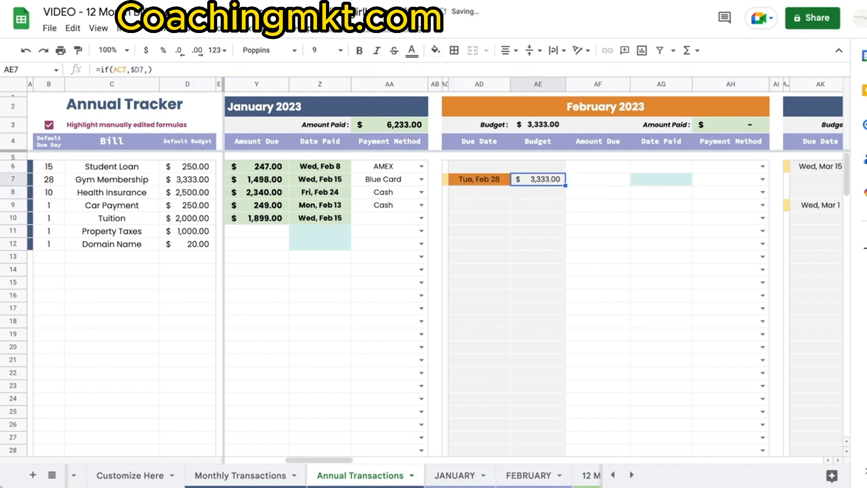
click(472, 216)
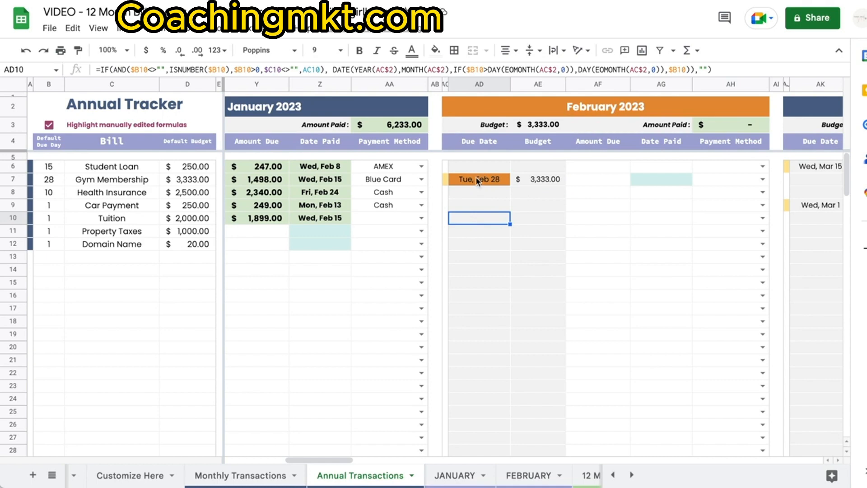
click(666, 219)
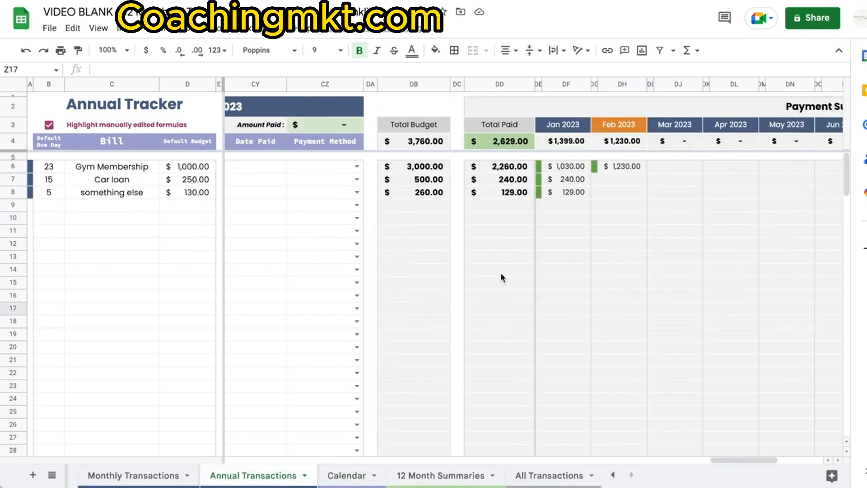
Step: Open the Calendar sheet, set its month to January 2023, and look over the calendar grid
click(346, 475)
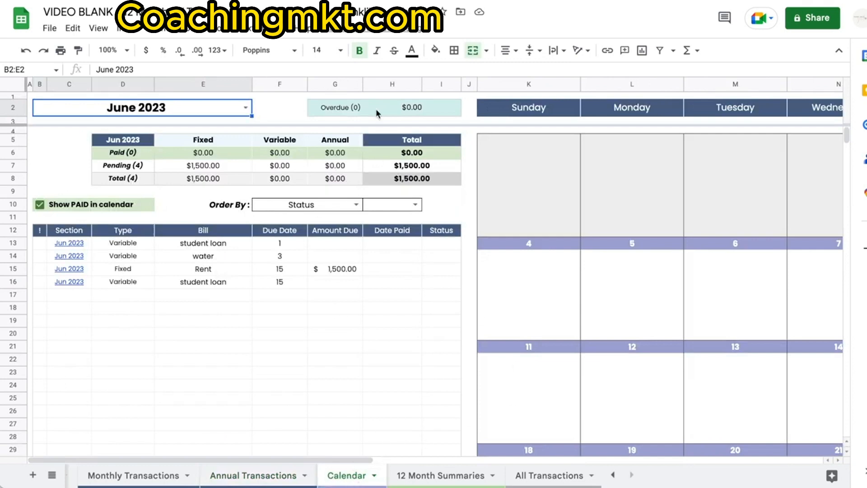
click(246, 107)
click(107, 131)
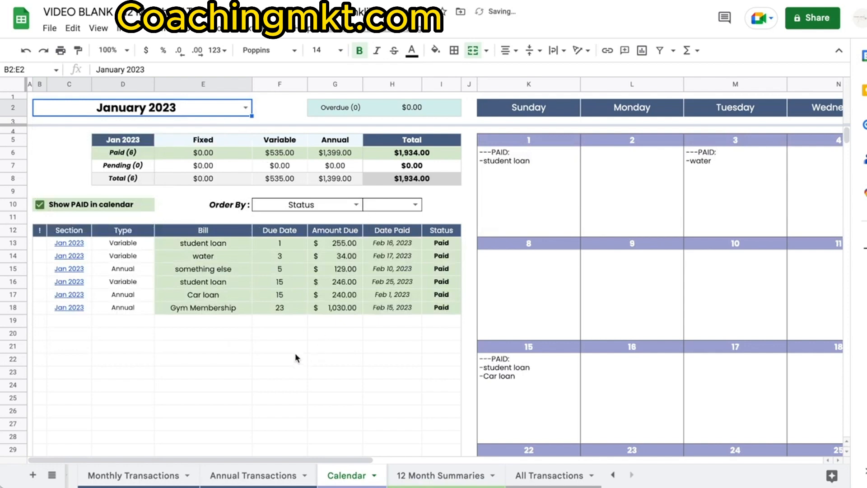
scroll(296, 354, right, 5)
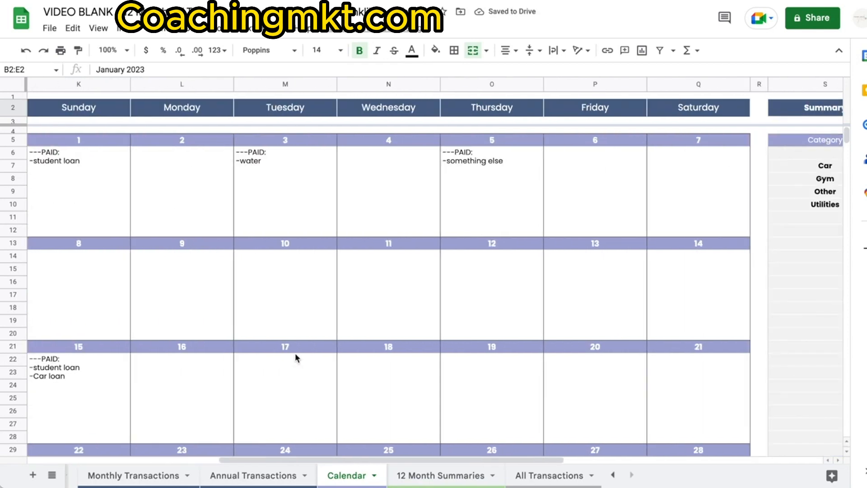
scroll(296, 355, left, 5)
Step: Order the January 2023 bill list by Bill
scroll(296, 358, down, 1)
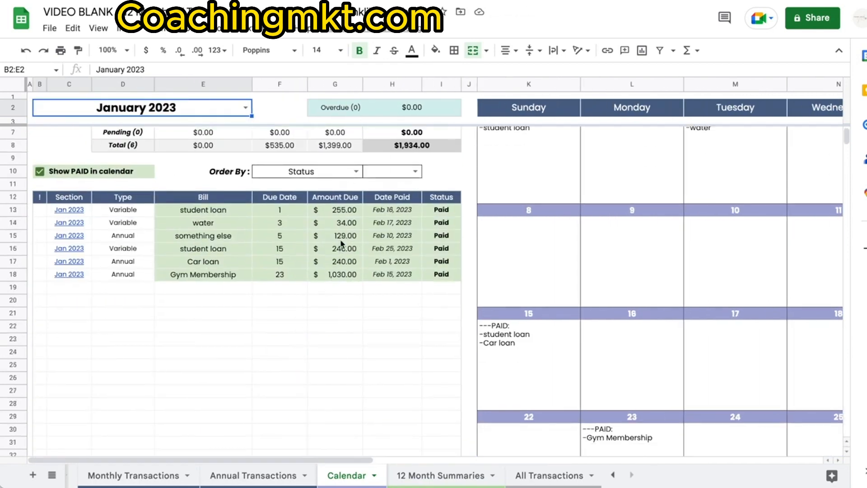
click(356, 171)
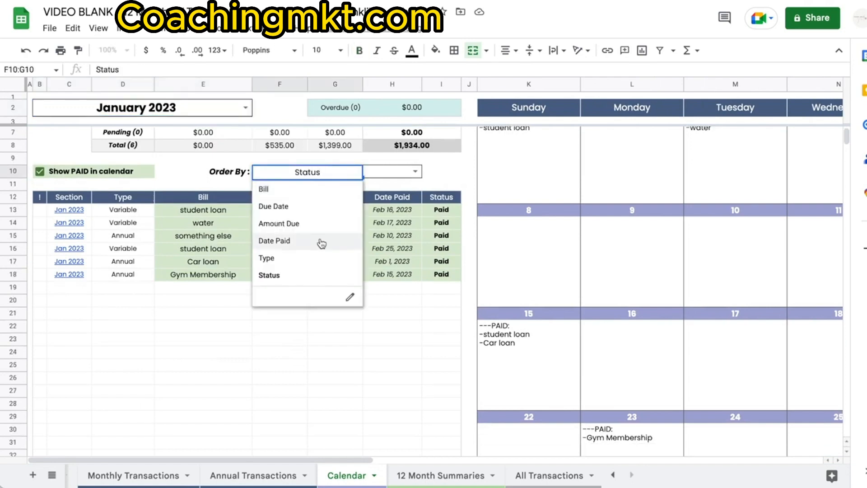
click(314, 195)
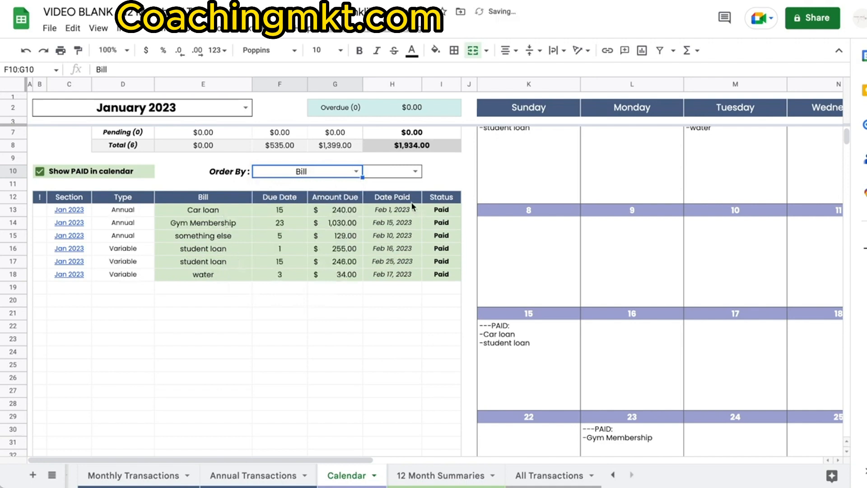
Step: Order the January 2023 bill list by Due Date and check the available sort directions without choosing one
click(359, 172)
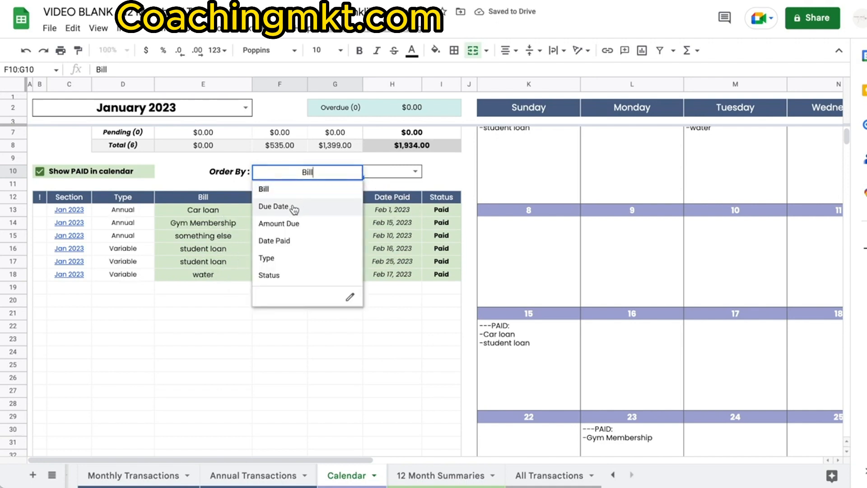
click(291, 203)
click(414, 171)
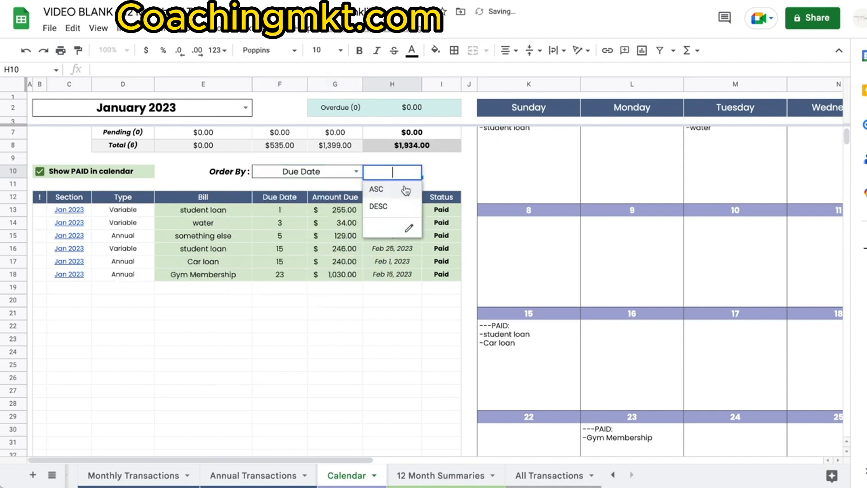
click(334, 315)
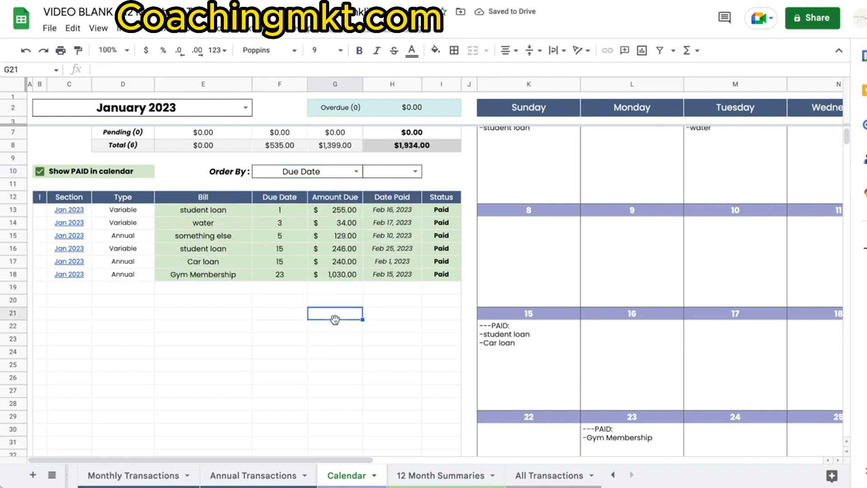
Step: Review the January 2023 calendar grid and turn off showing paid bills in it
scroll(397, 318, up, 1)
scroll(397, 318, right, 10)
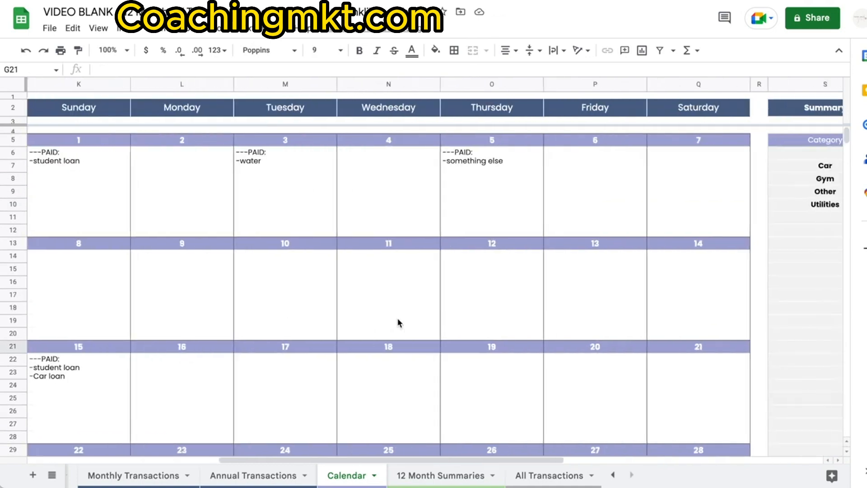
scroll(397, 318, left, 2)
scroll(397, 318, down, 3)
scroll(397, 318, up, 3)
scroll(397, 318, left, 8)
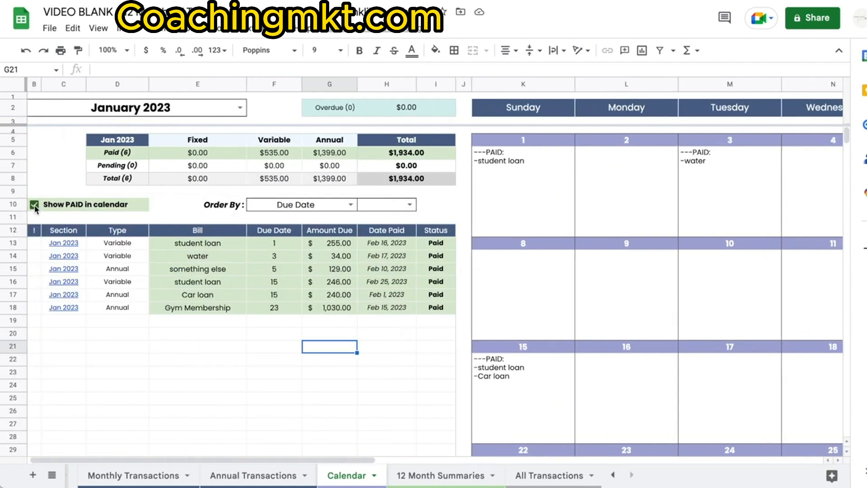
click(35, 205)
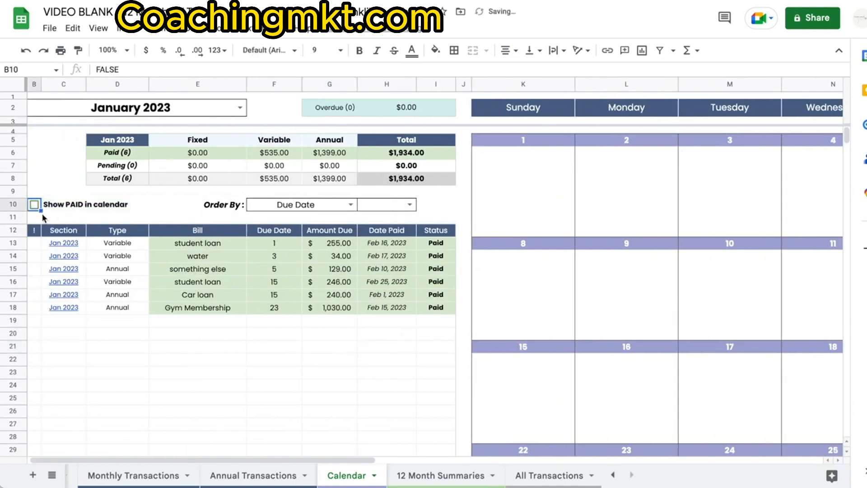
scroll(58, 210, left, 1)
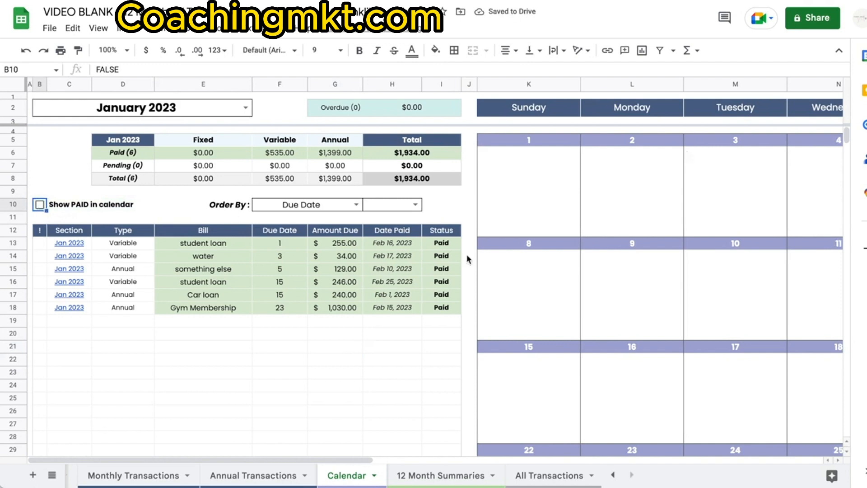
Step: Look over the January 2023 calendar grid without paid bills and set the calendar's month to February 2023
scroll(500, 259, right, 8)
scroll(500, 259, down, 8)
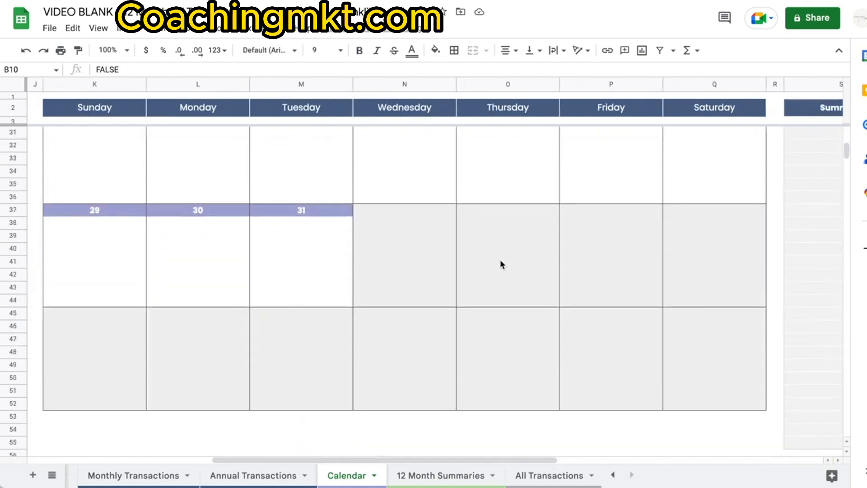
scroll(500, 259, up, 8)
scroll(500, 259, left, 8)
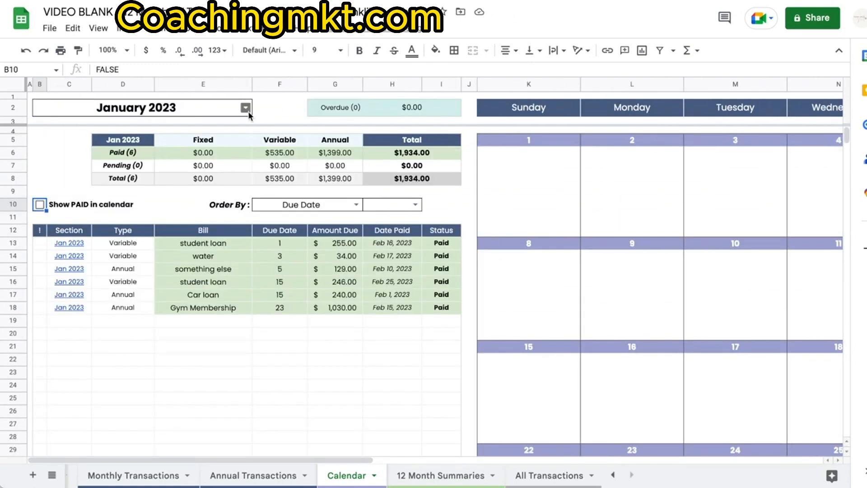
click(248, 111)
click(108, 145)
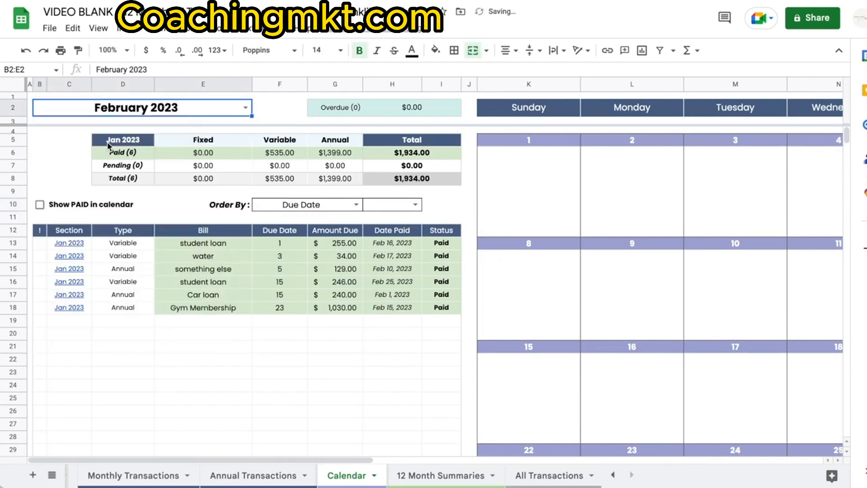
Step: In the Annual Transactions sheet, clear the February 2023 date paid for the Gym Membership bill
click(231, 474)
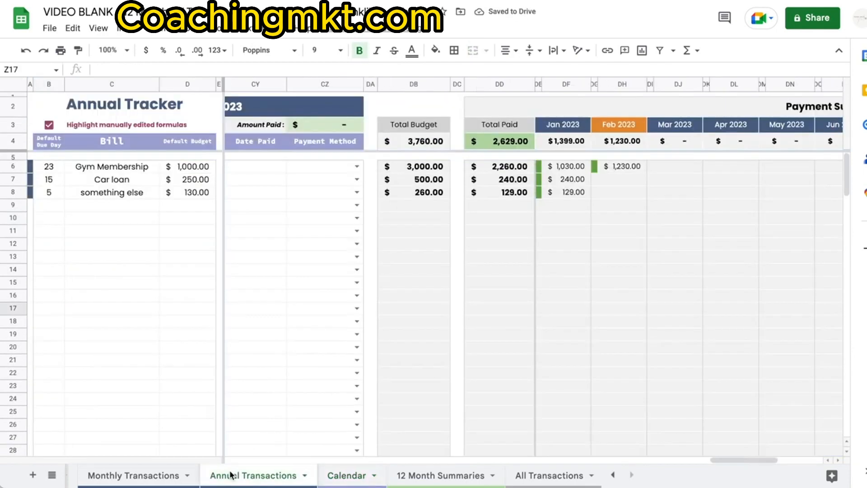
scroll(505, 238, left, 15)
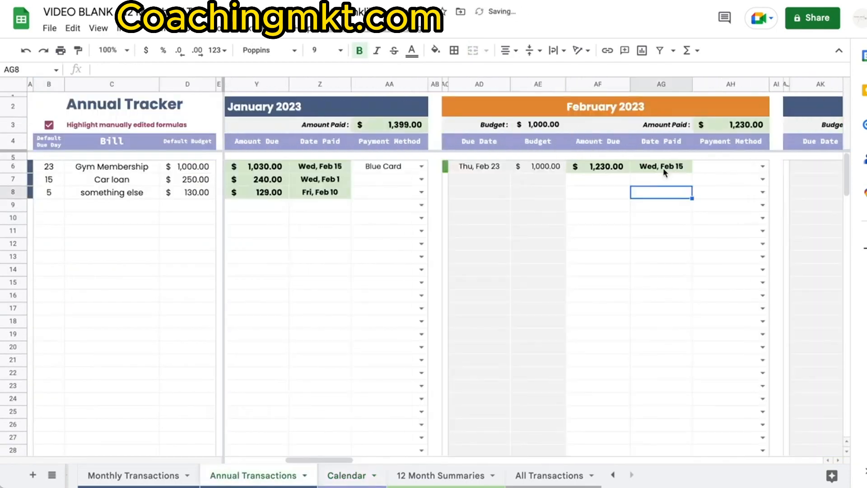
click(663, 168)
key(Delete)
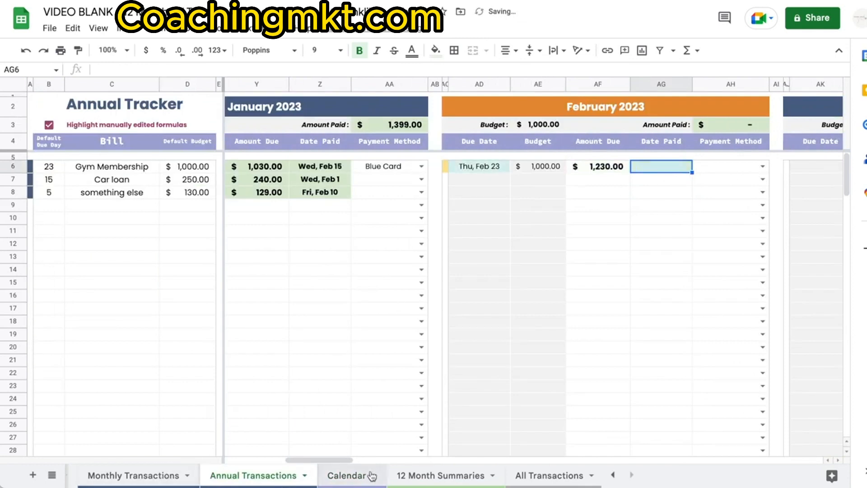
Step: Return to the Calendar sheet and examine how the unpaid Gym Membership appears in the February 2023 bill list and calendar grid
click(372, 475)
click(131, 296)
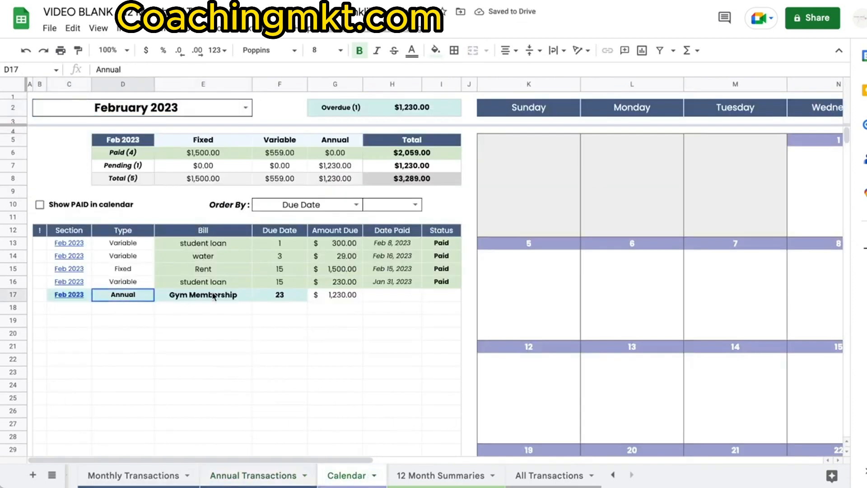
drag(213, 296, 248, 300)
click(345, 345)
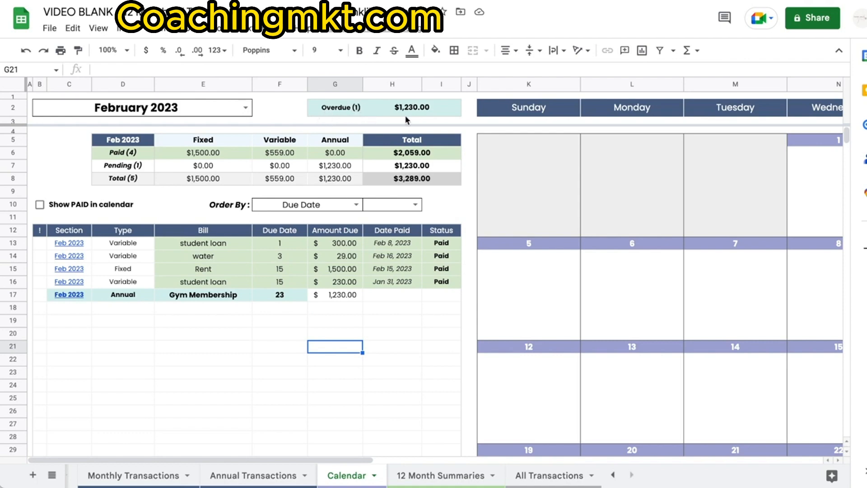
scroll(370, 263, right, 10)
scroll(371, 263, down, 8)
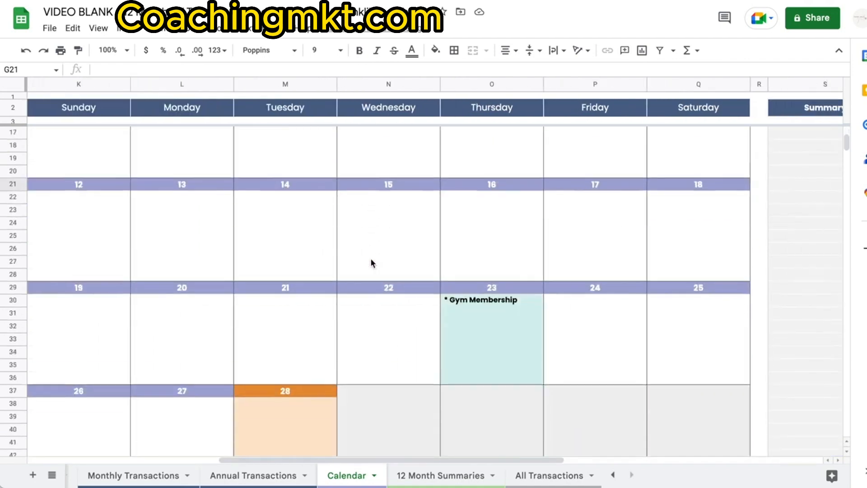
scroll(371, 264, up, 1)
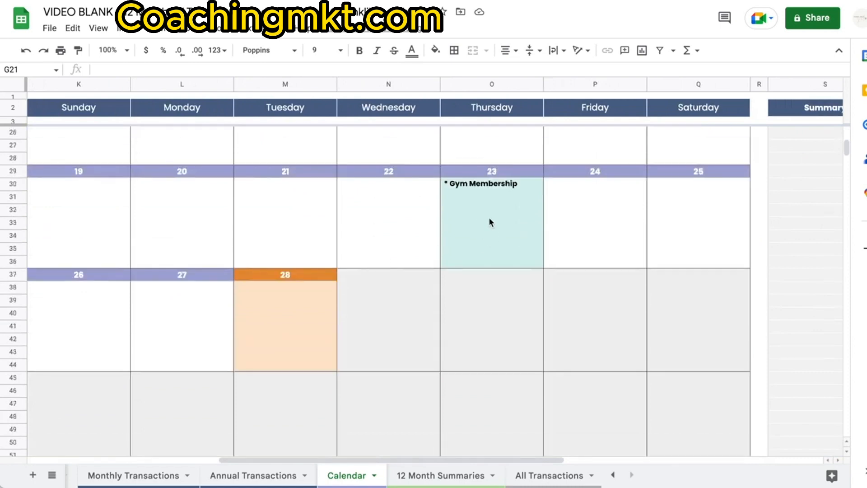
scroll(489, 217, left, 10)
scroll(488, 217, up, 7)
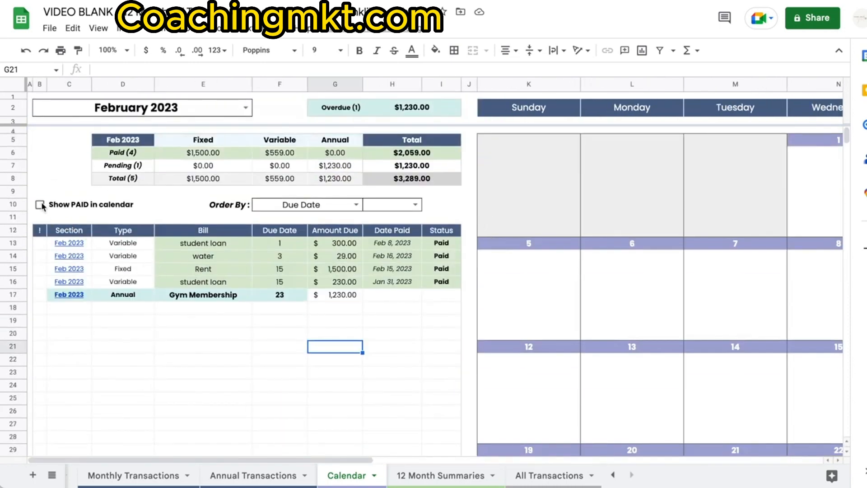
Step: Turn on showing paid bills in the calendar and review the February 2023 grid
click(40, 205)
scroll(485, 264, right, 5)
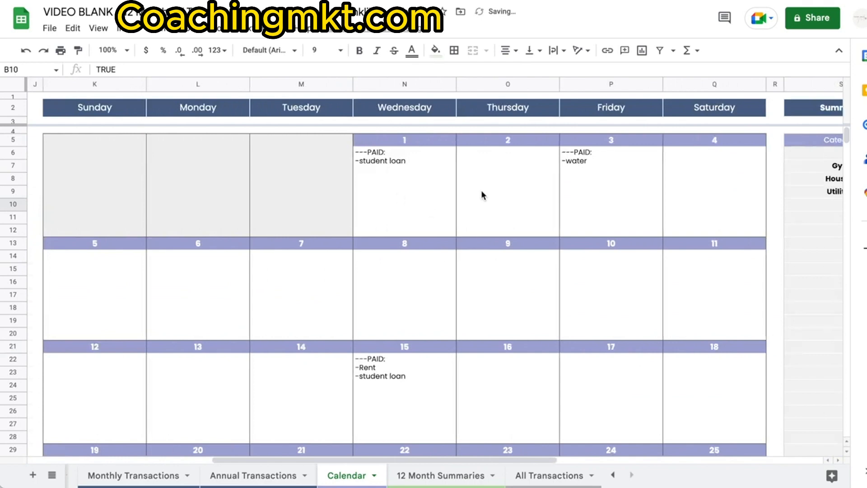
scroll(566, 227, down, 10)
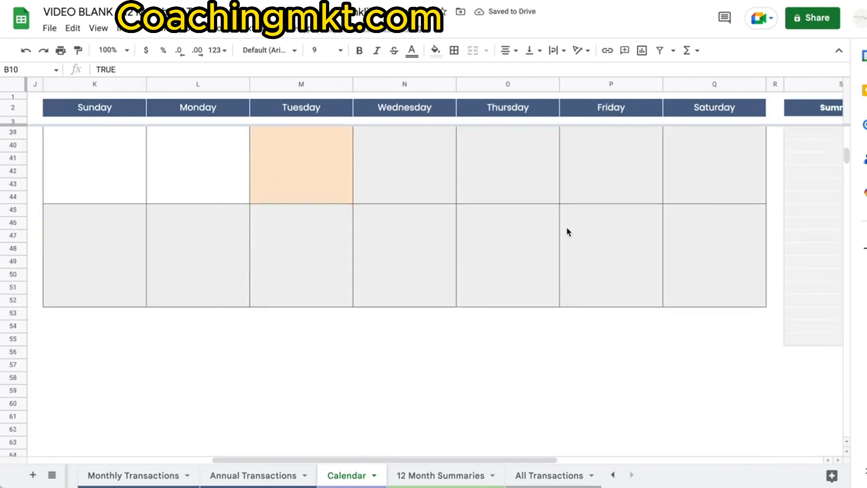
scroll(523, 212, up, 3)
scroll(522, 212, left, 1)
scroll(552, 183, up, 2)
scroll(553, 182, left, 1)
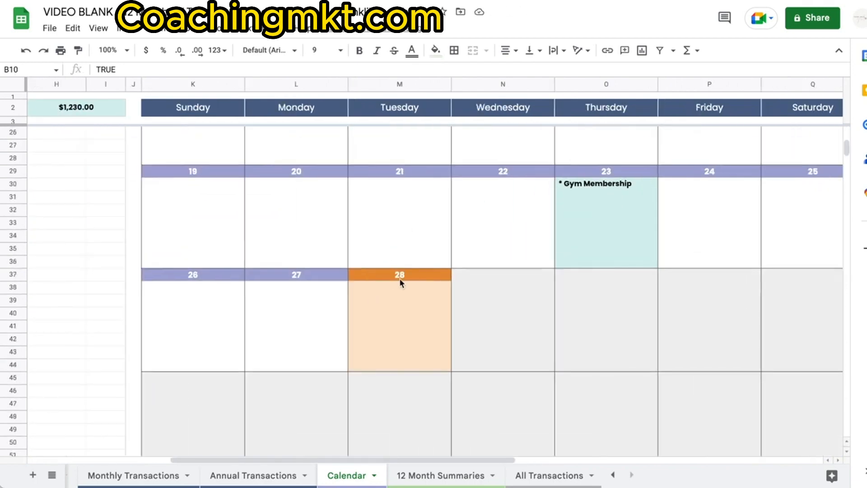
scroll(399, 277, up, 10)
scroll(399, 278, left, 1)
scroll(365, 210, left, 4)
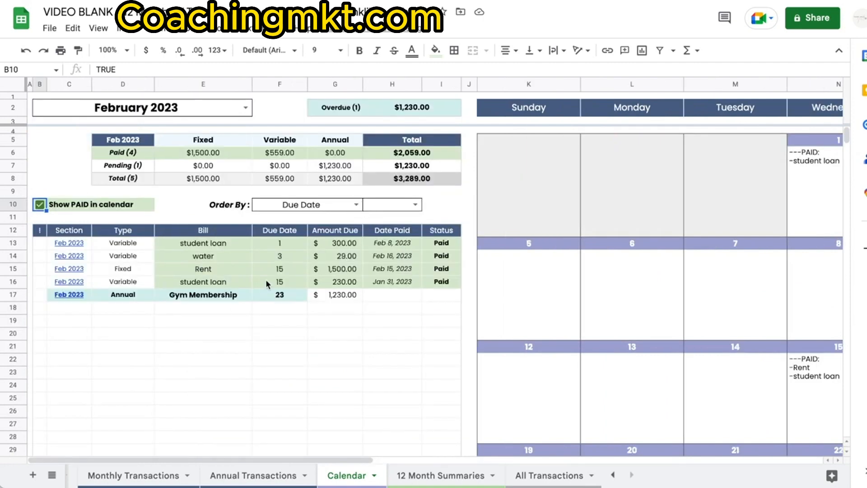
Step: Order the February 2023 bill list by Status and compare the ascending and descending directions
click(356, 205)
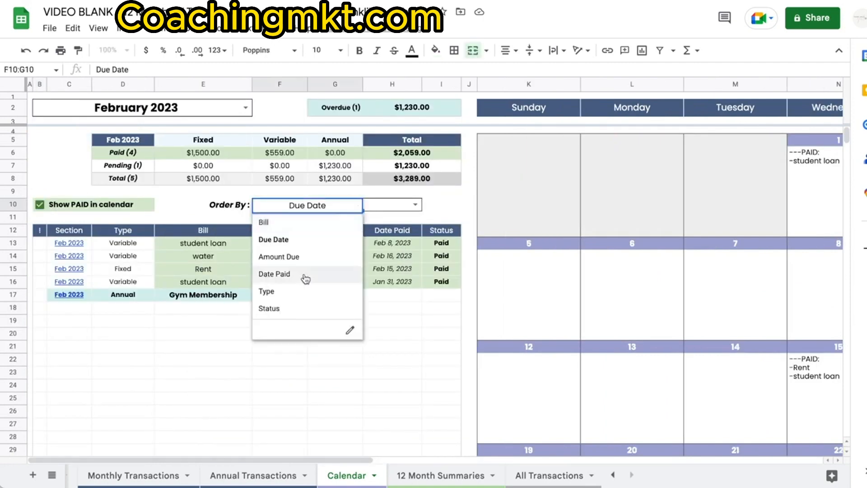
click(275, 309)
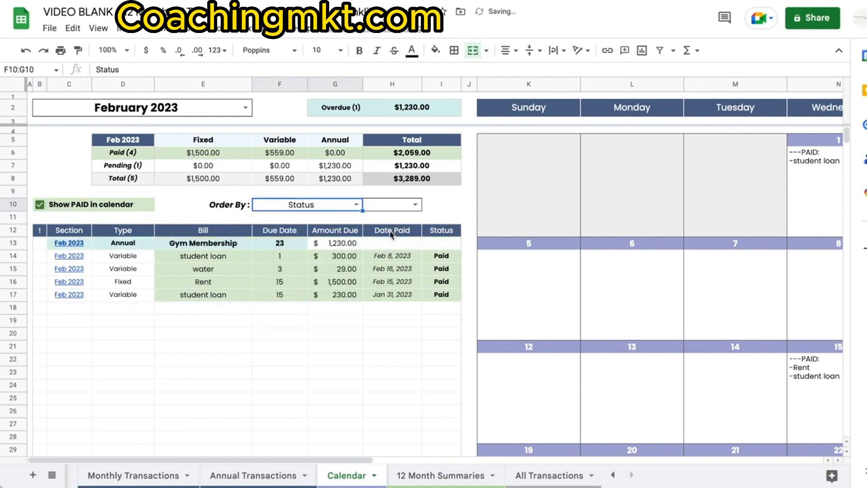
click(389, 205)
click(376, 222)
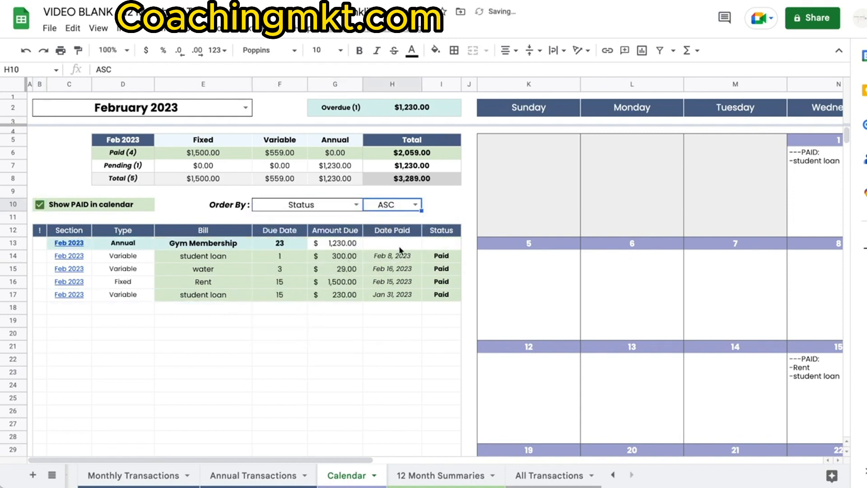
click(415, 206)
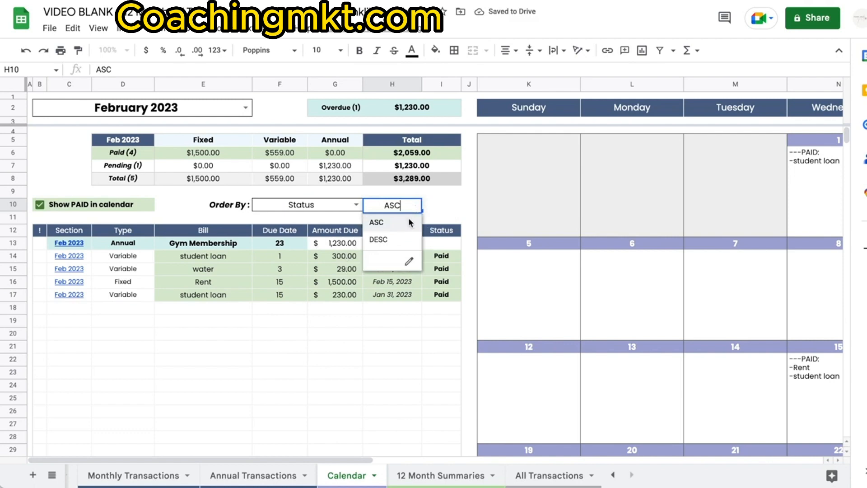
click(392, 239)
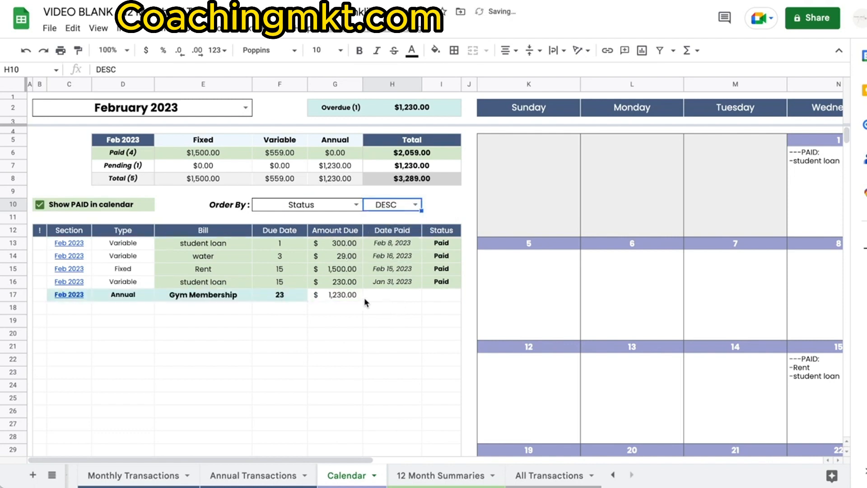
Step: Examine the February 2023 summaries by Category and by Payment Method beside the calendar grid
scroll(378, 272, right, 15)
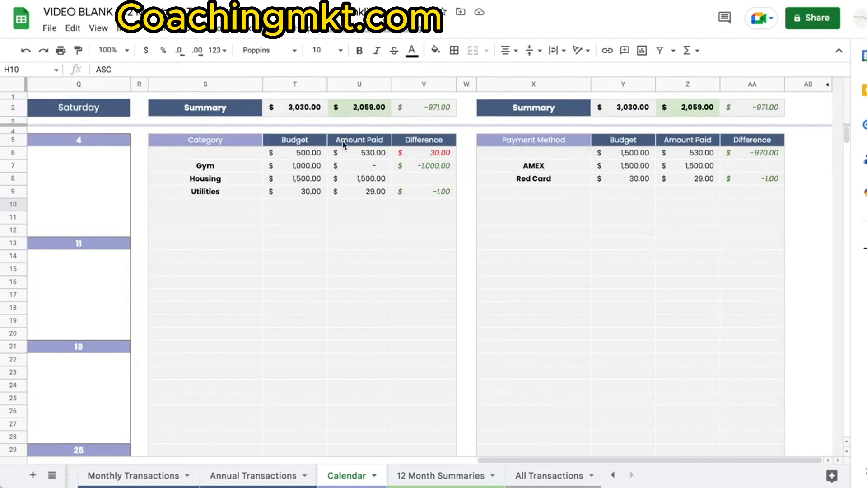
click(207, 140)
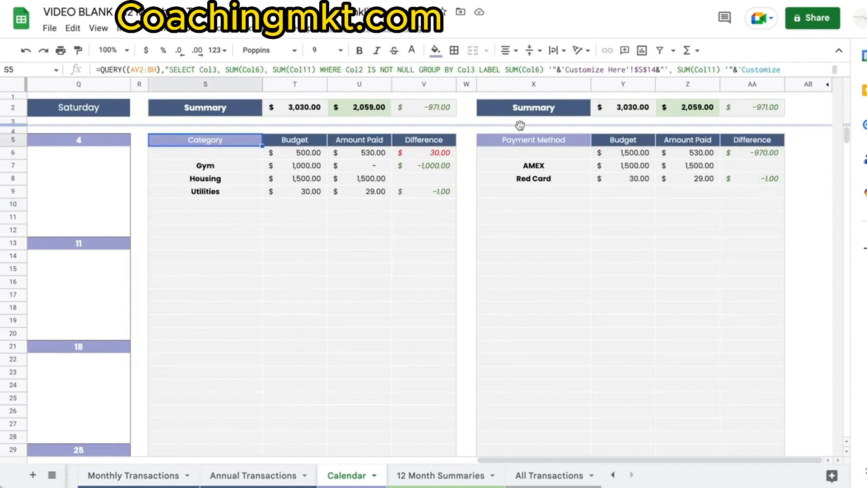
click(524, 141)
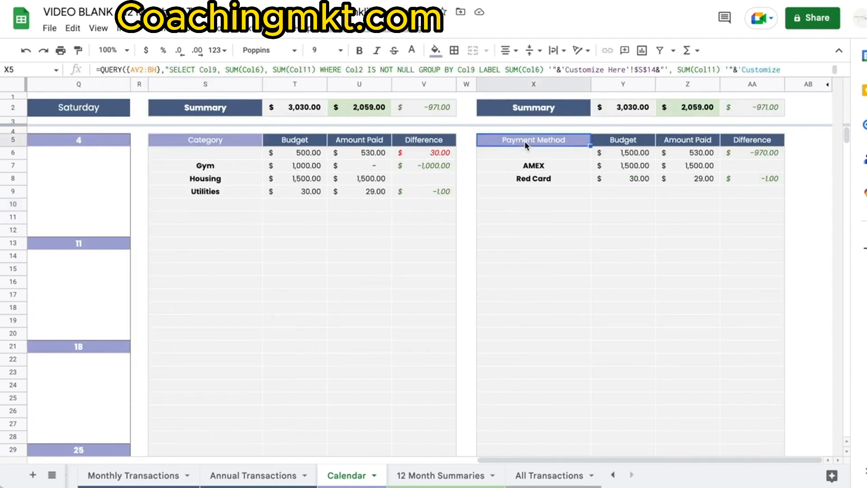
scroll(388, 326, left, 15)
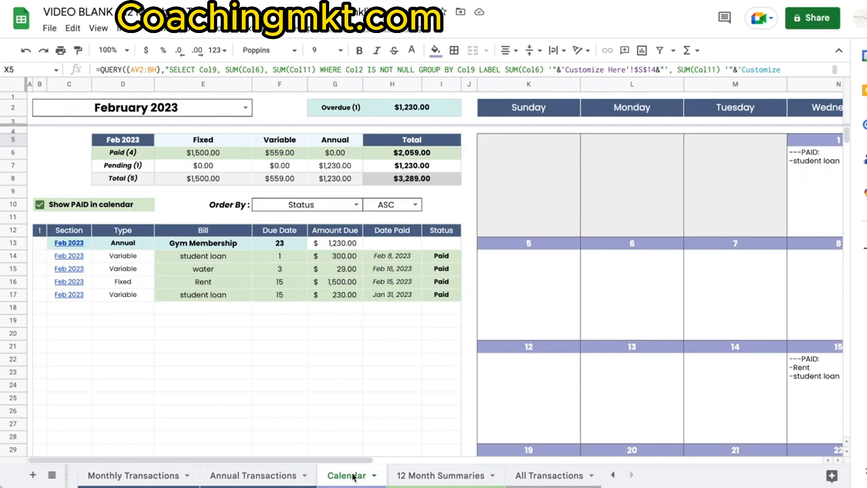
Step: Duplicate the Calendar sheet and rename the copy "February"
right_click(353, 476)
click(384, 281)
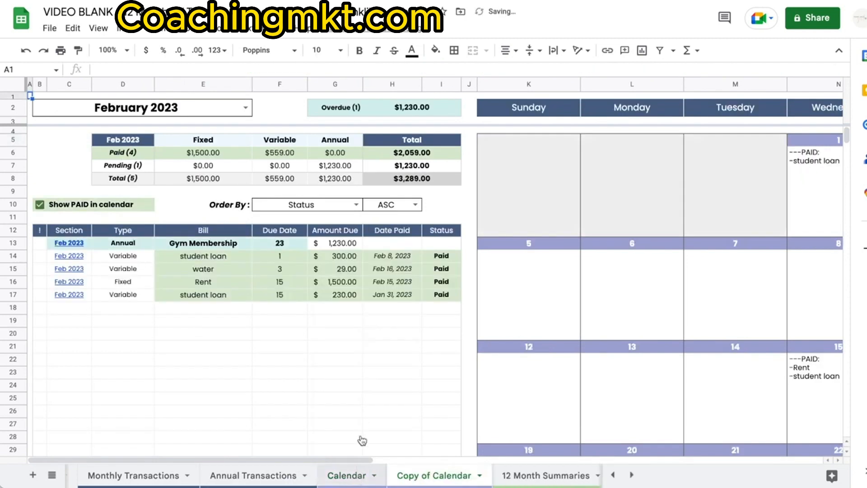
right_click(357, 477)
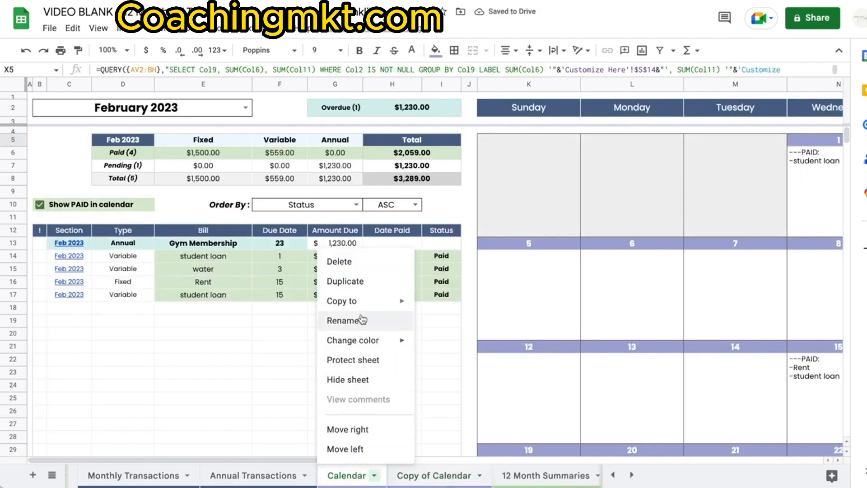
click(440, 475)
double_click(445, 477)
text(February)
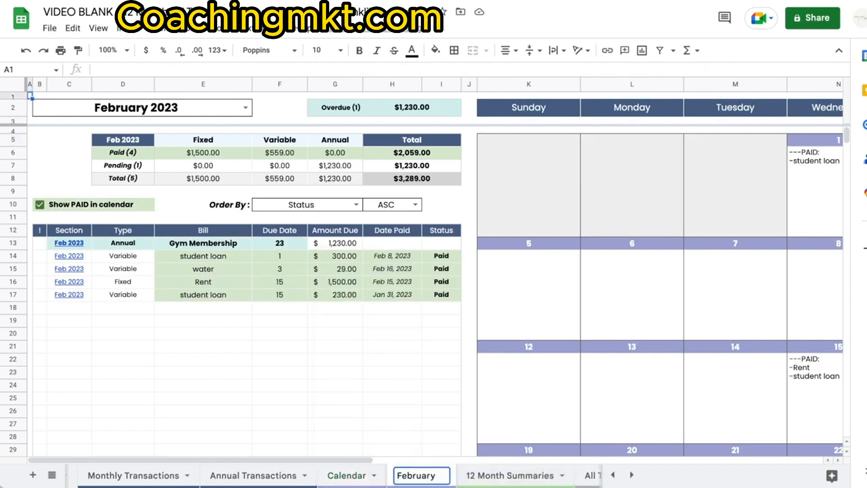
key(Return)
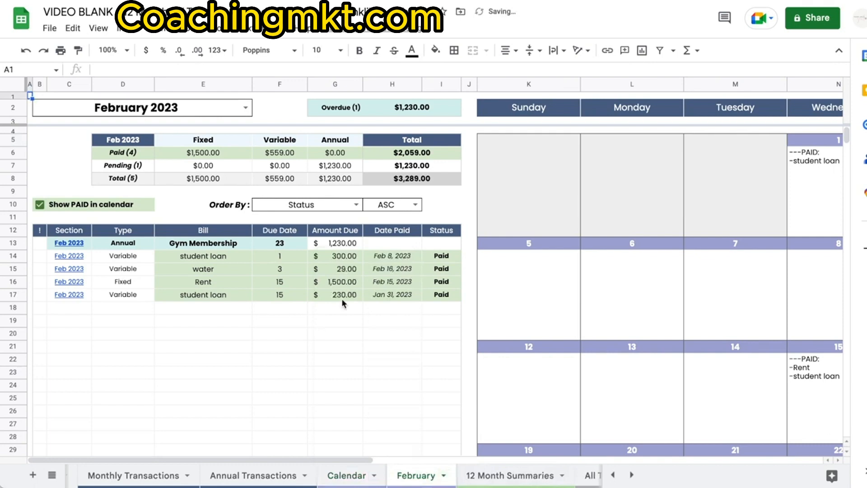
Step: Rename the original Calendar sheet "january" and set its month to January 2023
click(347, 477)
double_click(341, 475)
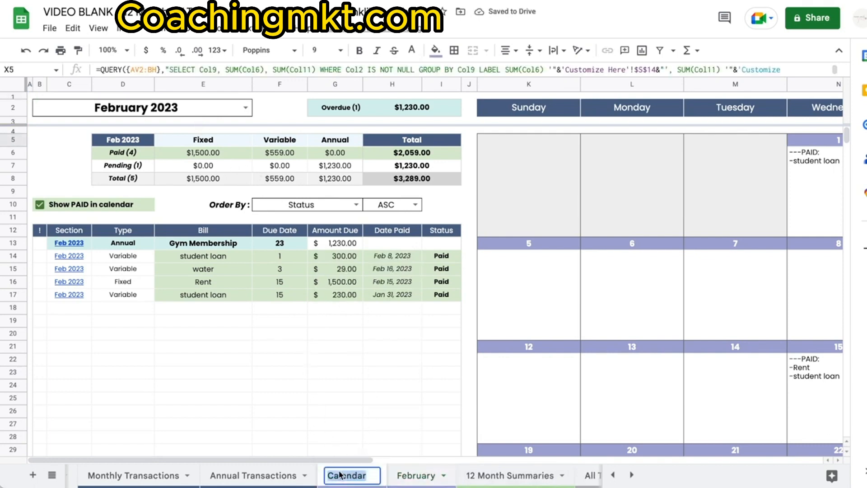
text(January)
key(Return)
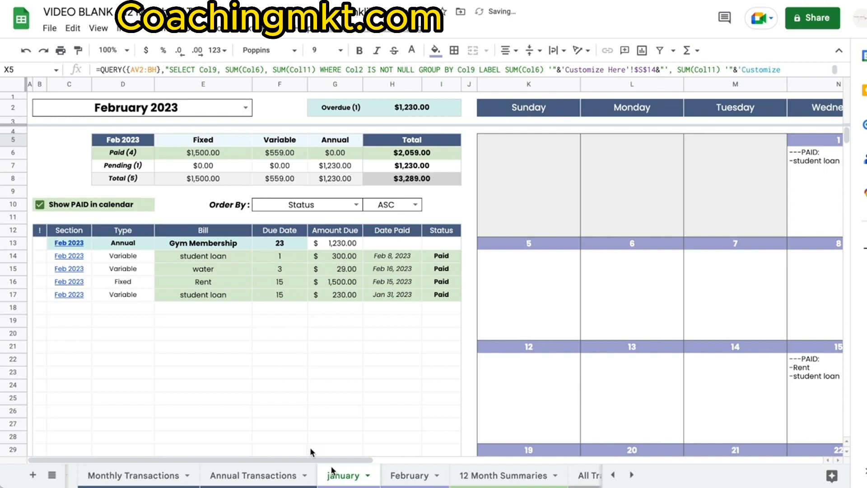
click(245, 108)
click(87, 131)
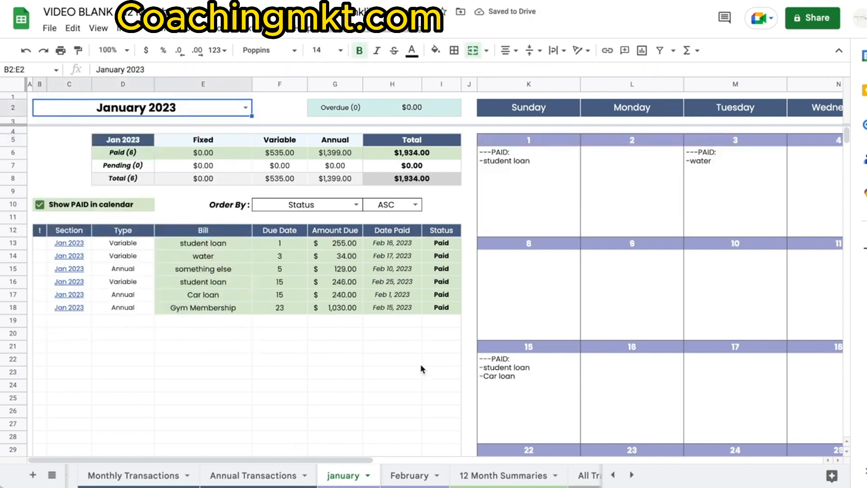
Step: Look over the bill list and calendar grid in the February sheet
click(410, 475)
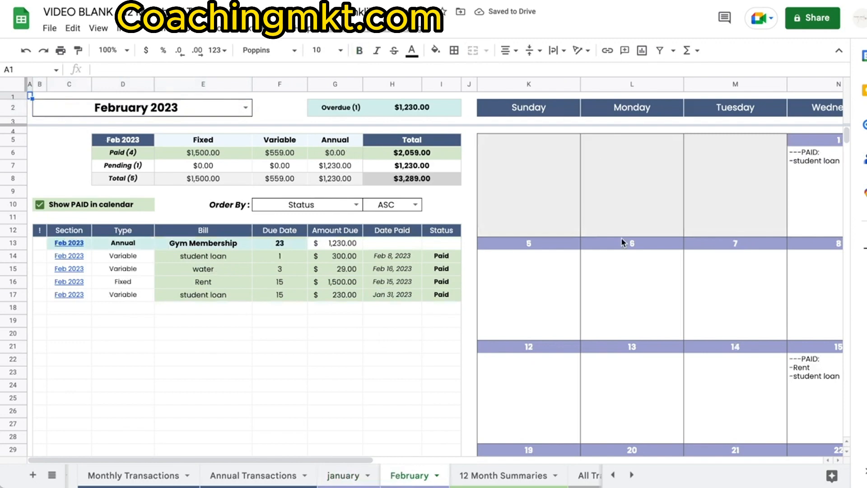
scroll(621, 243, right, 10)
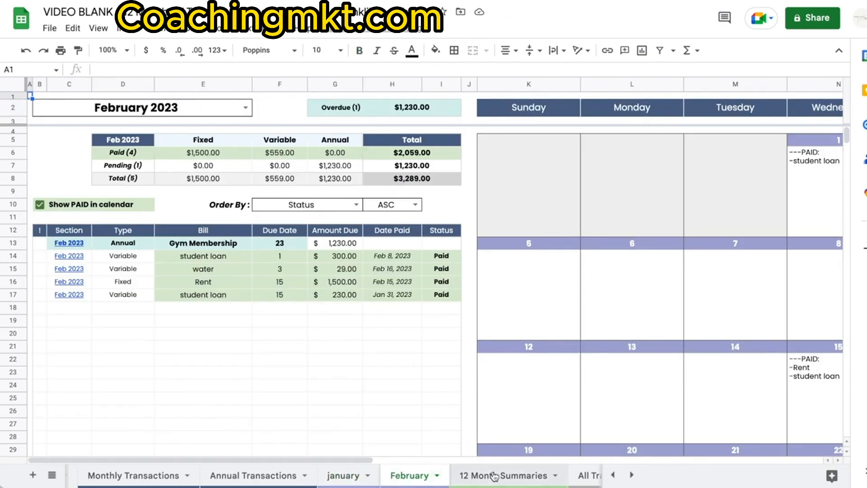
Step: Open the 12 Month Summaries sheet and look through the Order By choices of its Category summary
scroll(495, 476, right, 2)
click(450, 475)
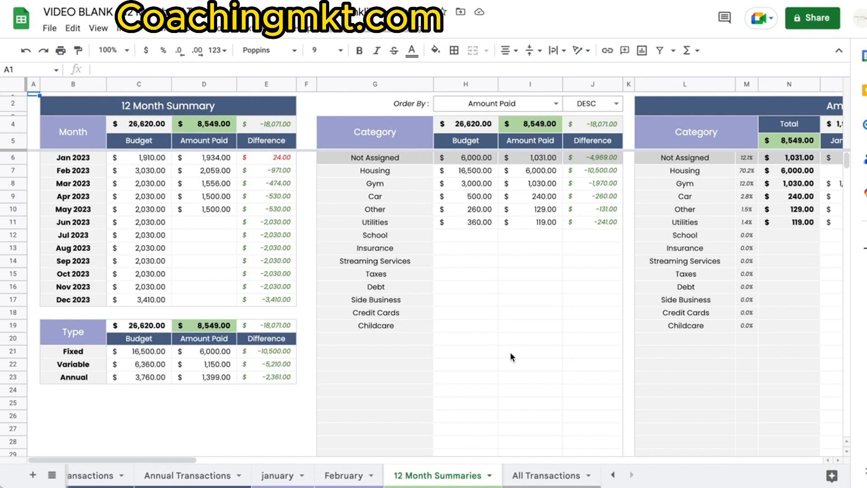
click(556, 103)
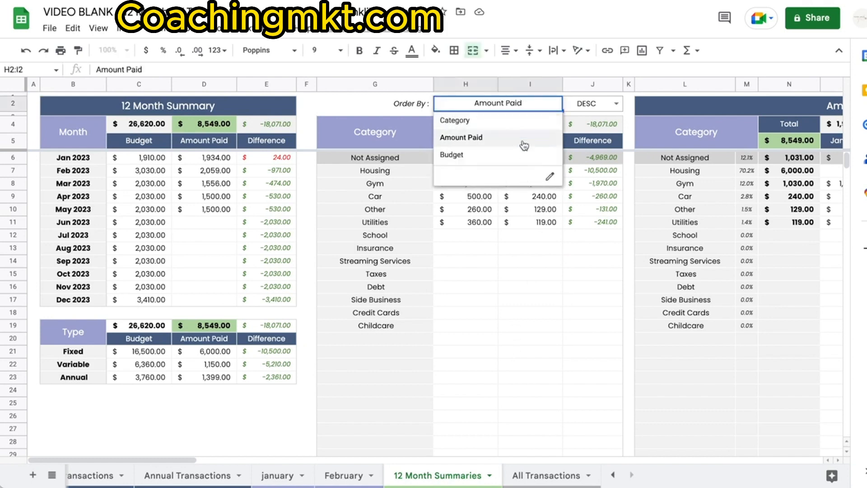
click(618, 103)
click(407, 104)
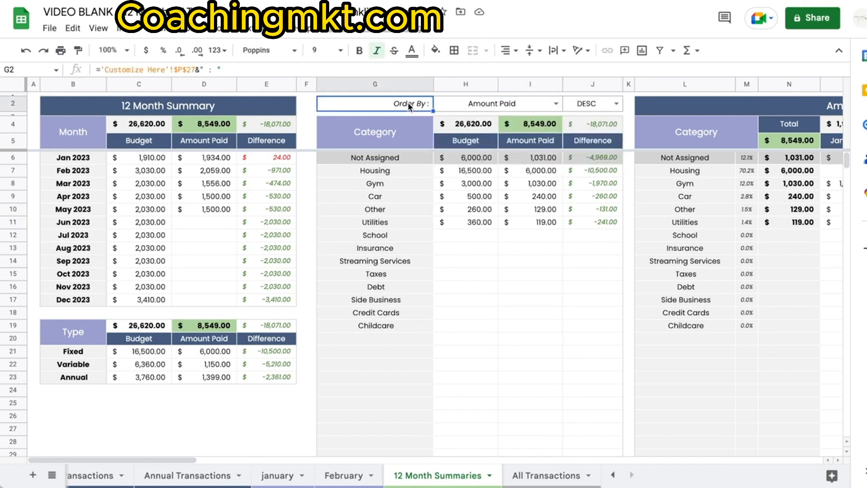
Step: Check which categories can be highlighted in the Amount Paid Summary - Category table
scroll(514, 196, right, 10)
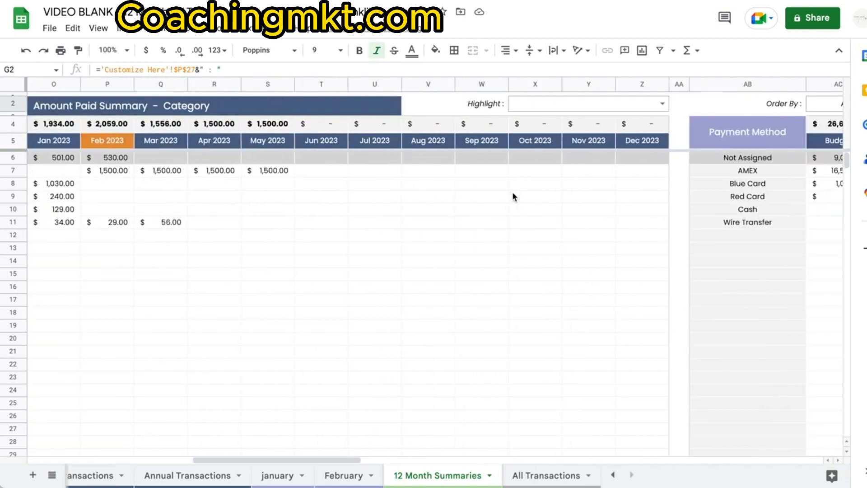
click(663, 104)
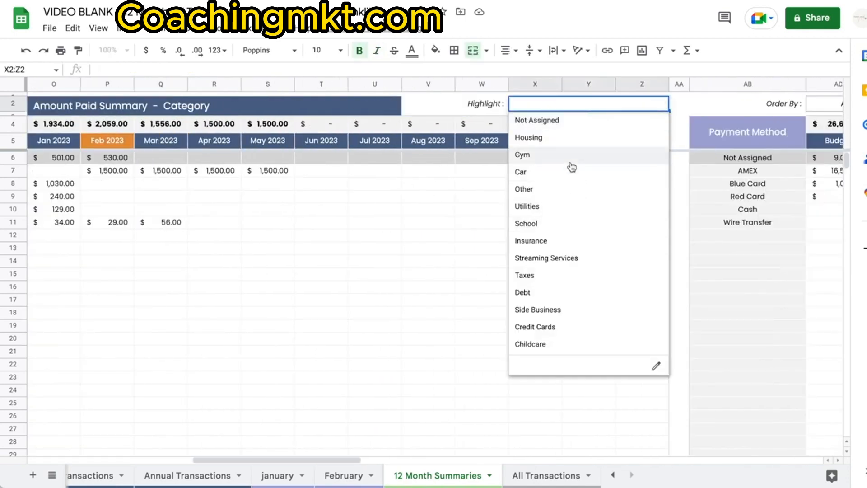
click(424, 235)
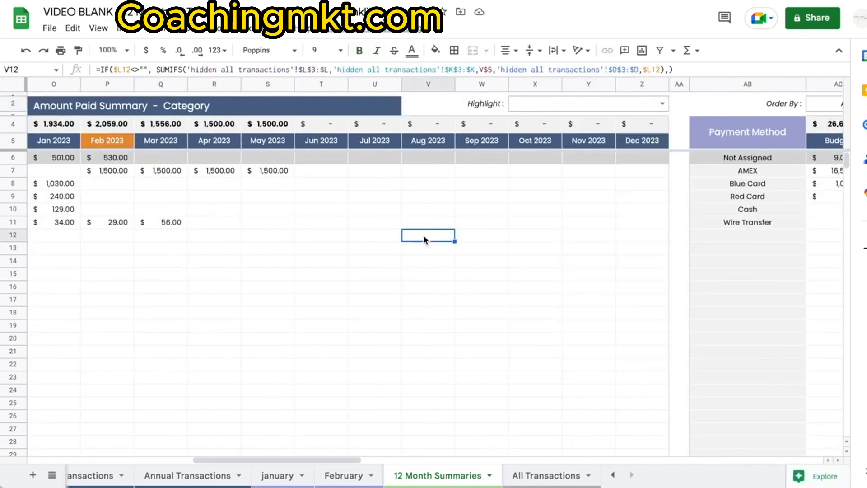
scroll(410, 234, left, 10)
Step: Look over the 12 Month Summary, the Type summary and the Category budget comparison
click(310, 108)
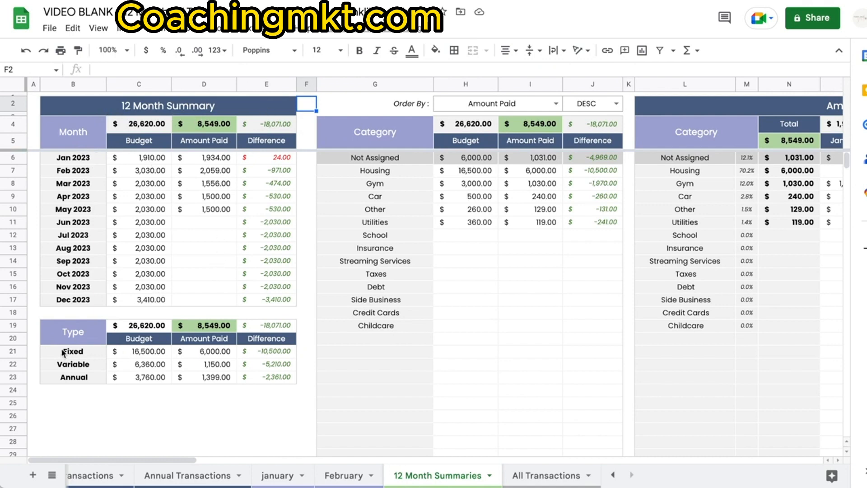
scroll(440, 219, right, 2)
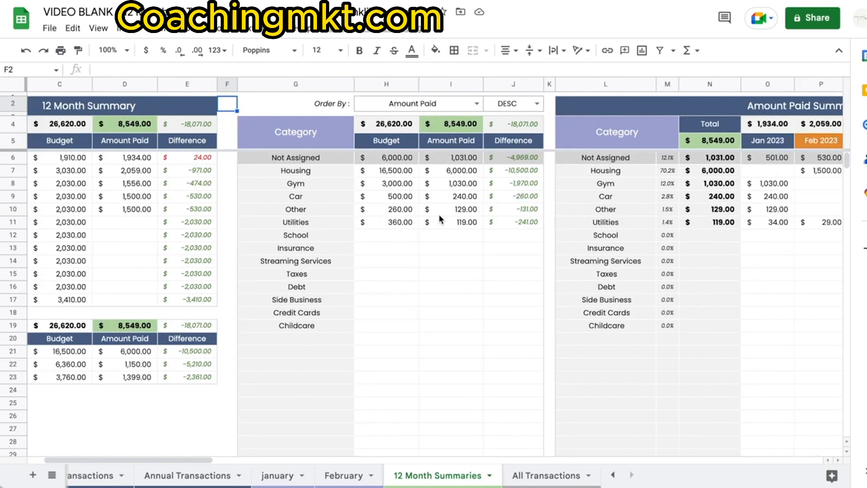
scroll(440, 219, right, 3)
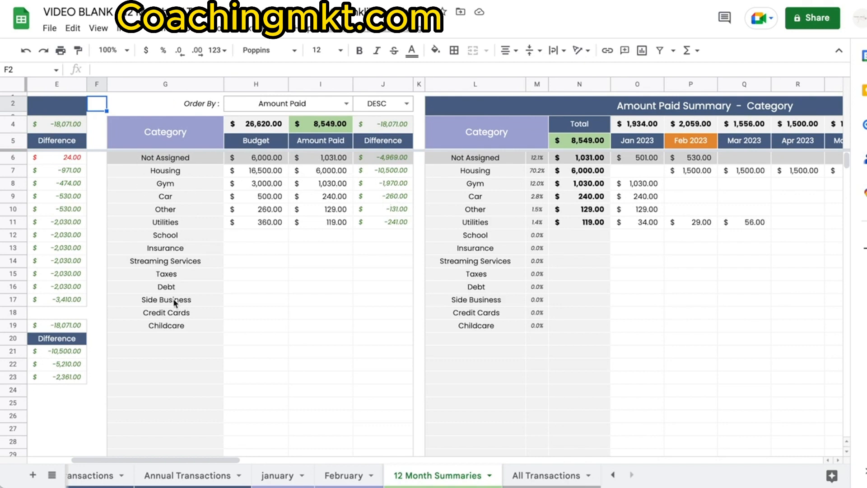
Step: Order the Category summary by Category and check the Not Assigned and first category rows
scroll(175, 303, right, 10)
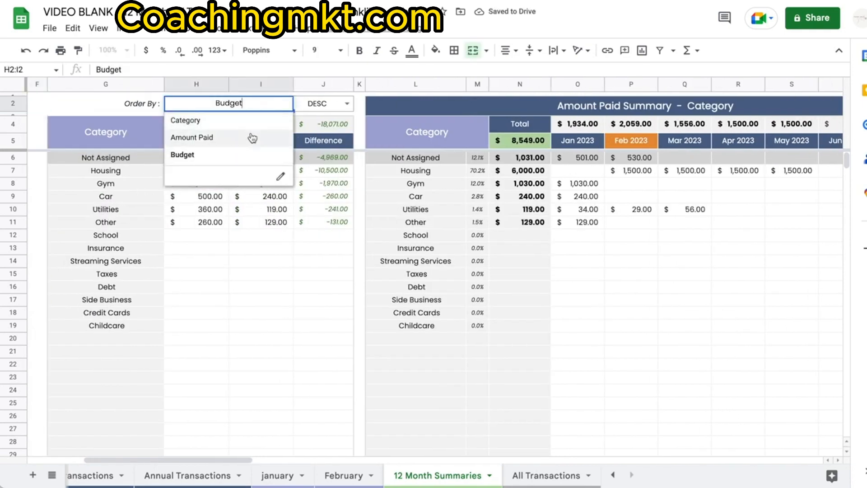
click(246, 120)
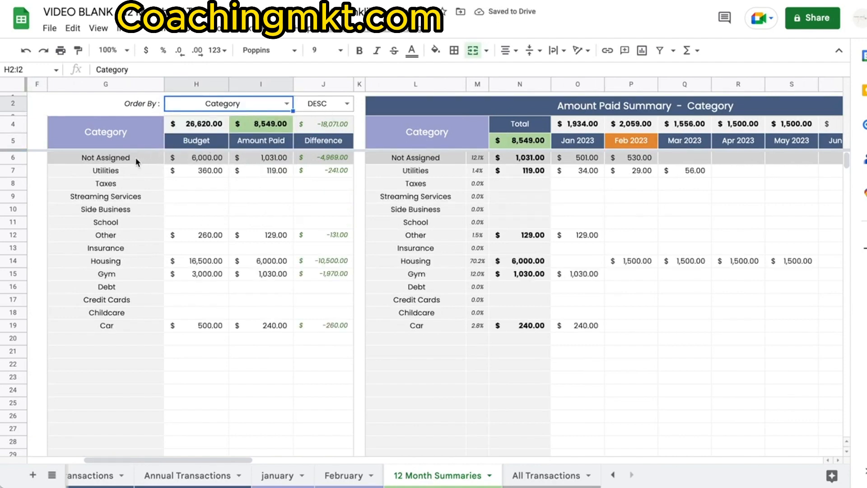
drag(137, 162, 311, 158)
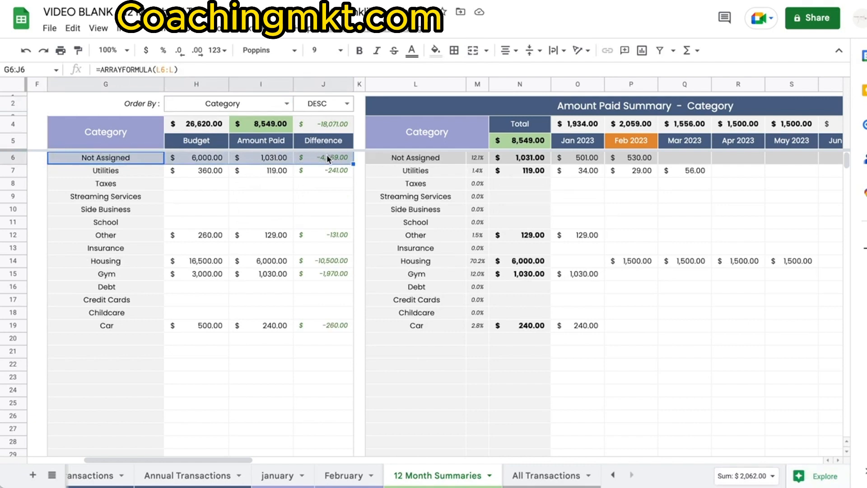
click(115, 172)
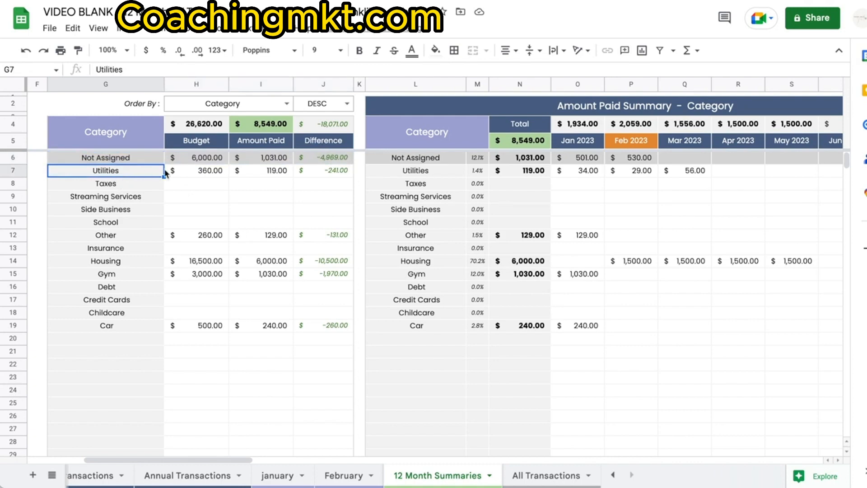
Step: Set the Category summary's sort direction to ASC and compare the category lists in both tables
click(346, 104)
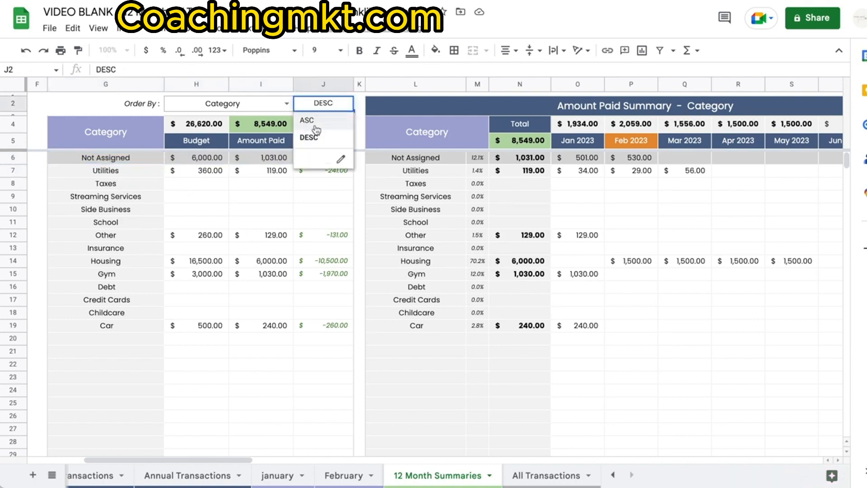
click(316, 125)
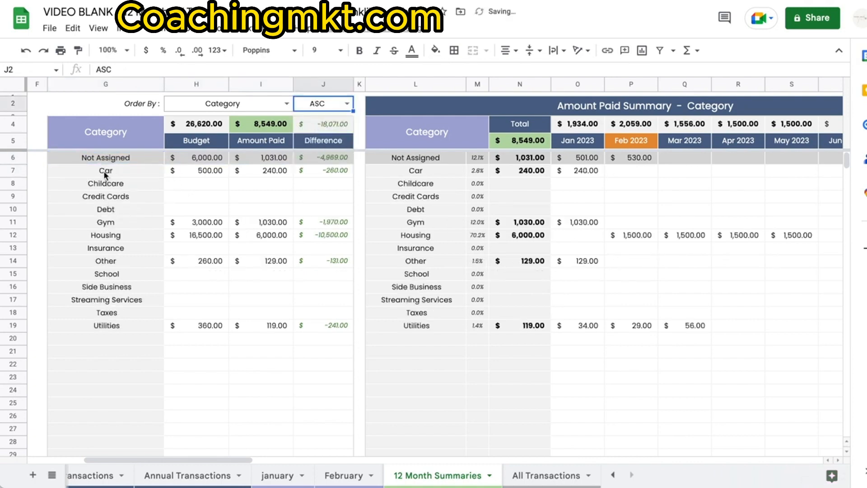
drag(105, 175, 98, 329)
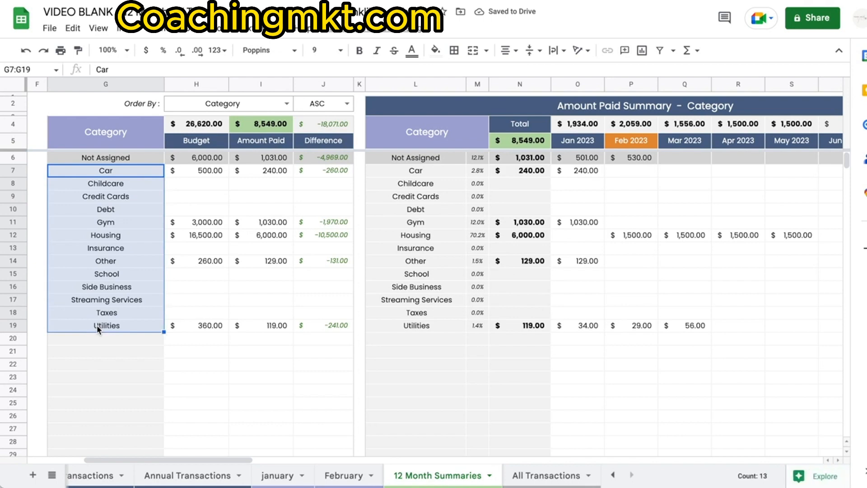
drag(412, 172, 415, 326)
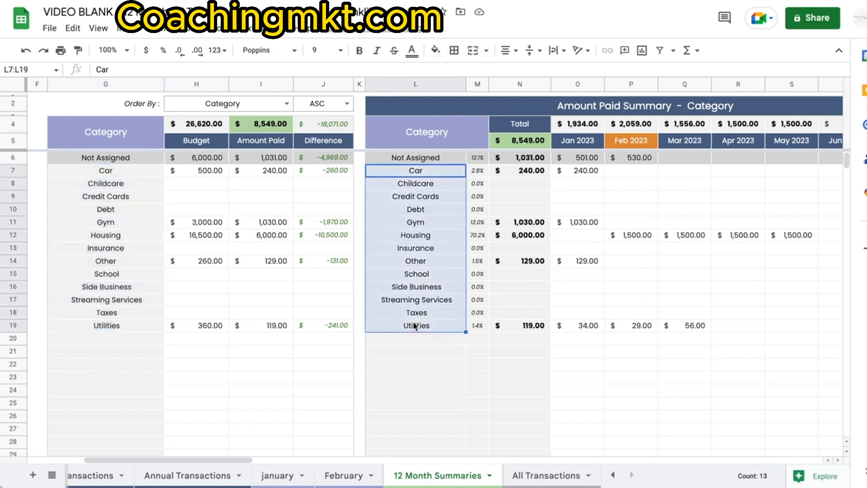
Step: Order the Category summary by Amount Paid in DESC direction and check the Housing and Not Assigned rows
click(287, 104)
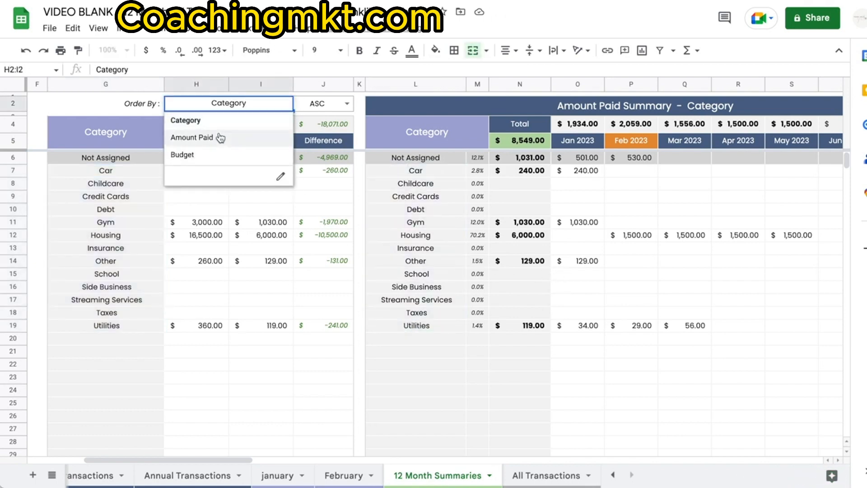
click(222, 137)
click(347, 105)
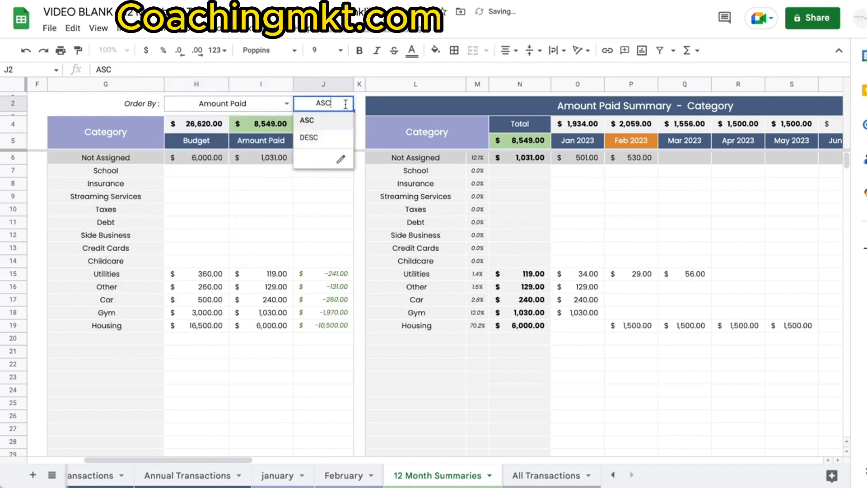
click(329, 137)
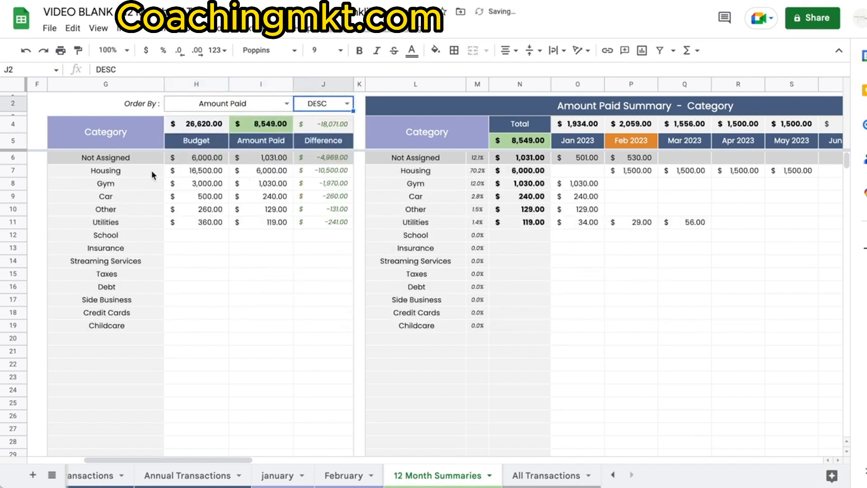
click(268, 171)
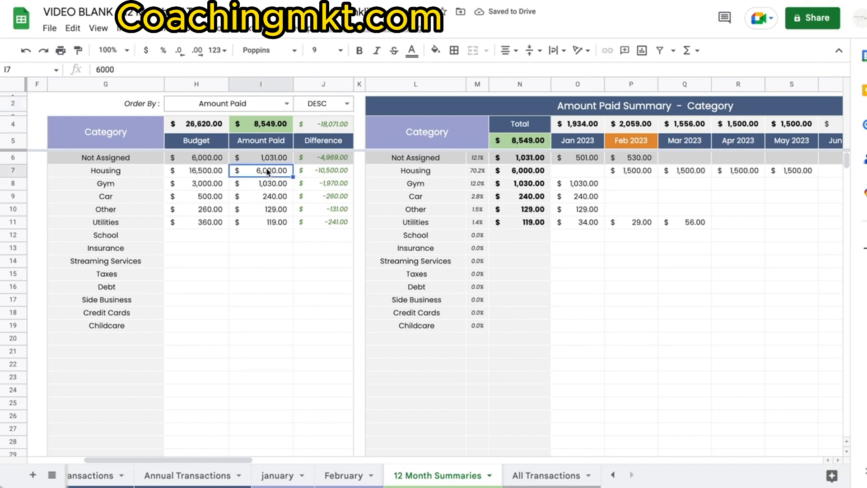
click(140, 172)
click(147, 161)
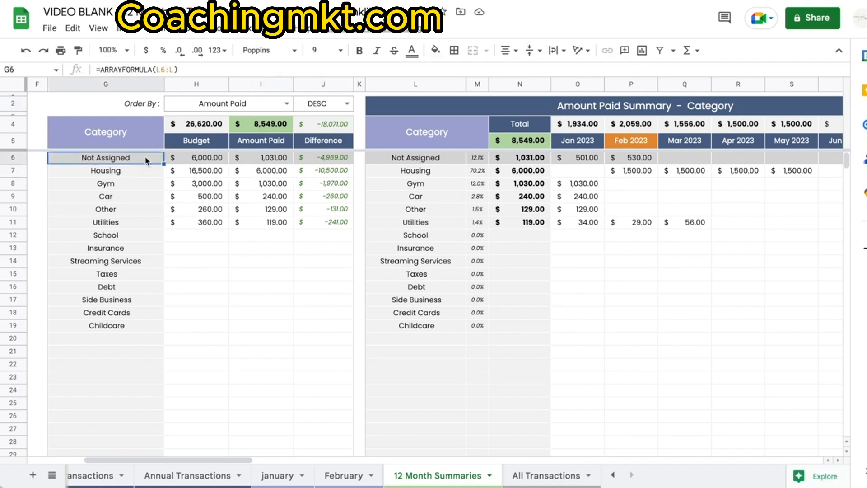
Step: Highlight the Utilities category in the Amount Paid Summary - Category table and view its row across the category tables
scroll(502, 289, right, 5)
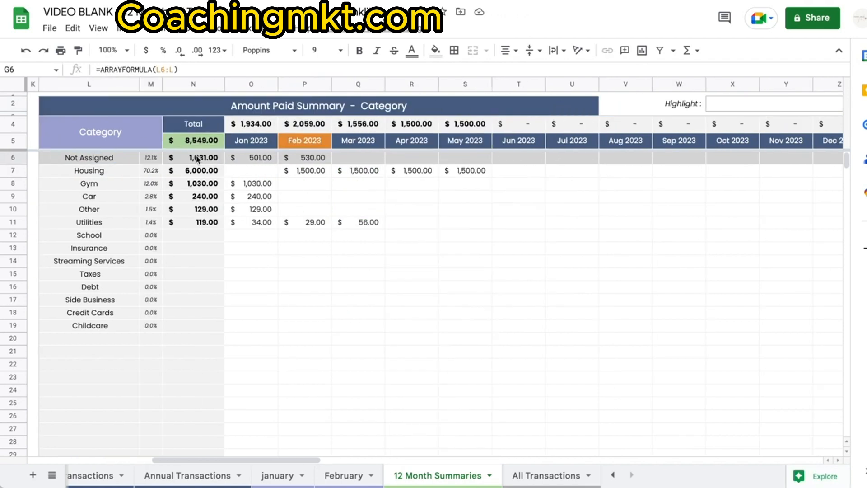
click(96, 223)
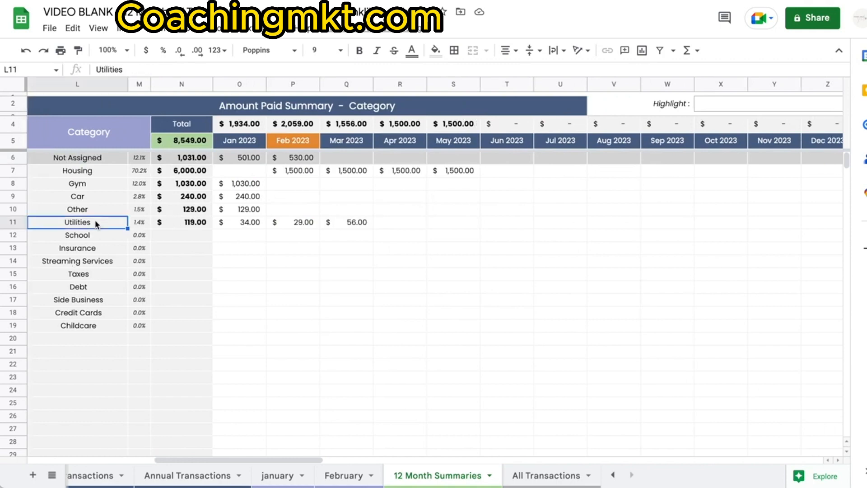
scroll(567, 227, right, 5)
click(660, 104)
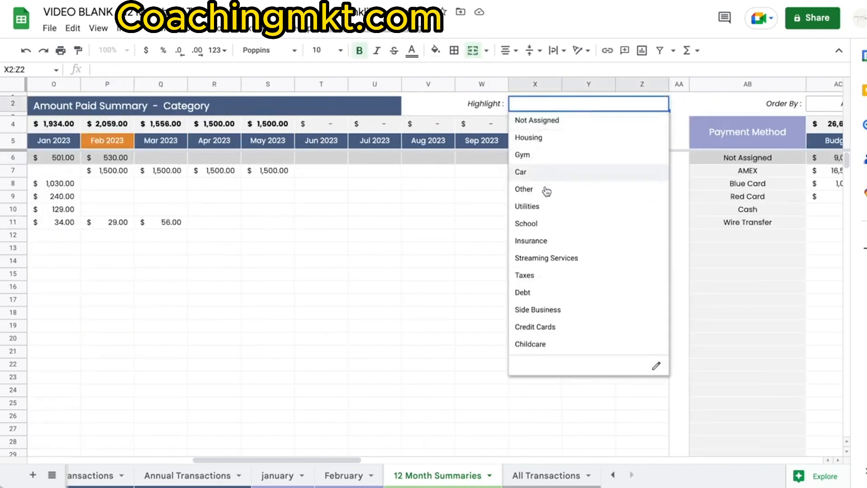
click(536, 208)
scroll(412, 310, left, 3)
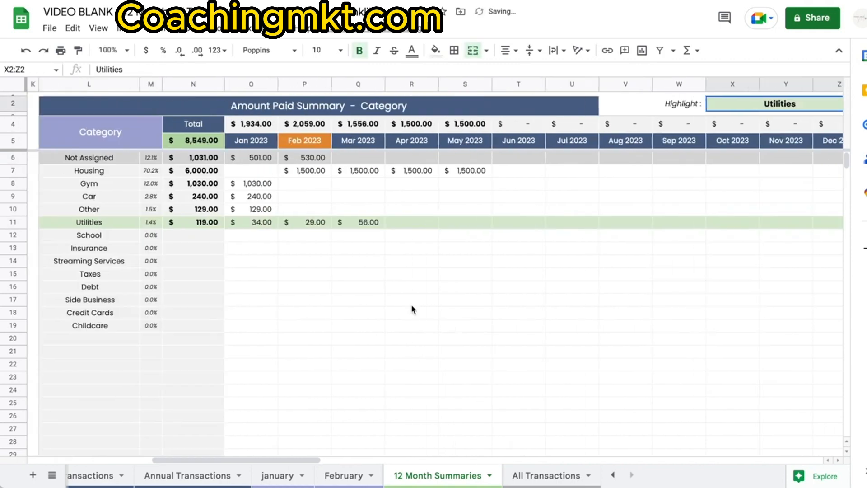
scroll(314, 251, left, 5)
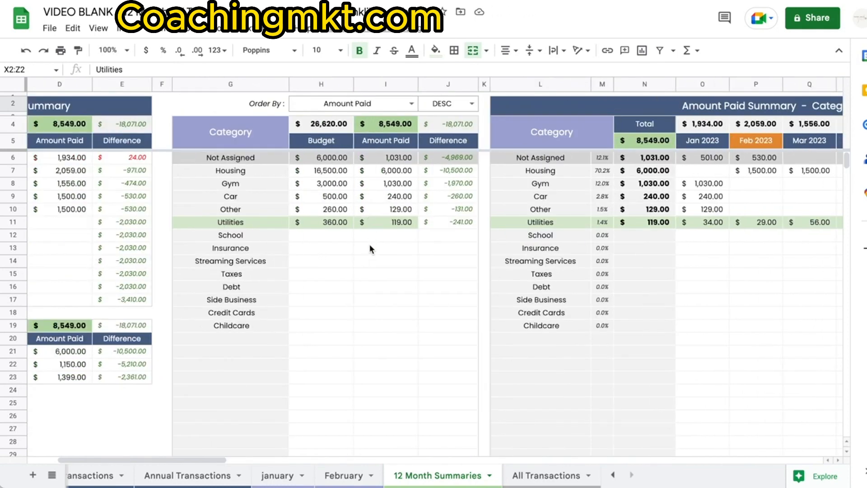
Step: Examine the Payment Method summary and its monthly amounts paid, including the Order By control and the Not Assigned row
scroll(370, 246, right, 10)
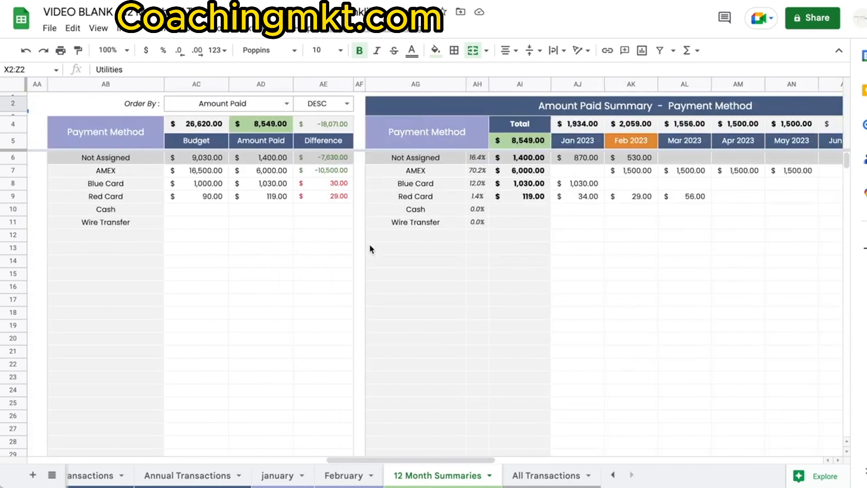
scroll(370, 249, right, 3)
scroll(370, 249, left, 3)
click(286, 104)
click(537, 214)
scroll(544, 194, right, 10)
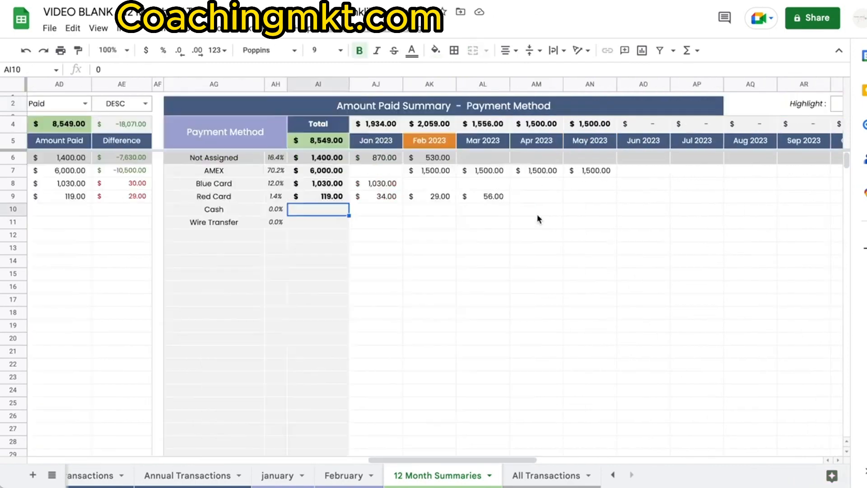
scroll(350, 264, left, 5)
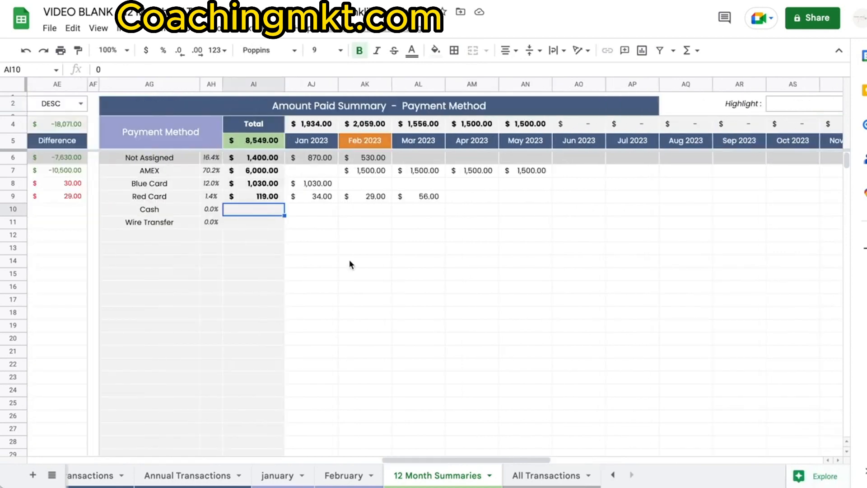
click(179, 162)
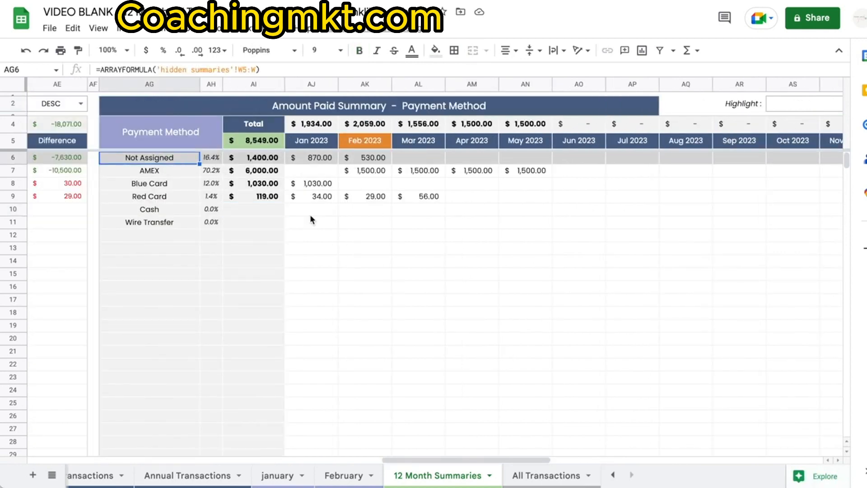
click(444, 250)
Step: Compare the Student Loan row in the Bill summary with the two student loan entries in the Monthly Transactions sheet
scroll(444, 250, right, 15)
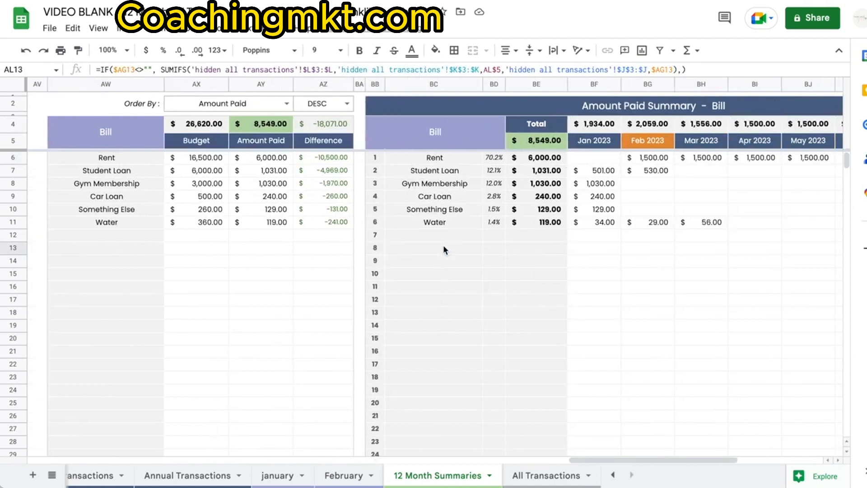
click(128, 173)
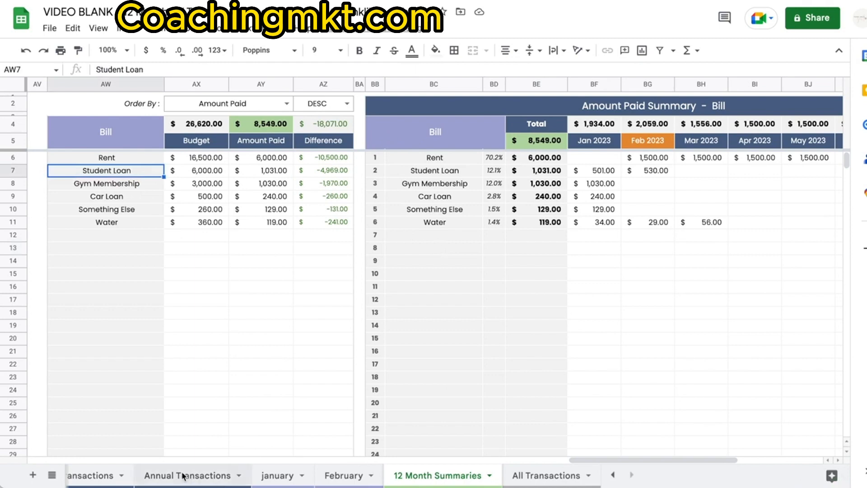
scroll(178, 474, up, 2)
click(144, 477)
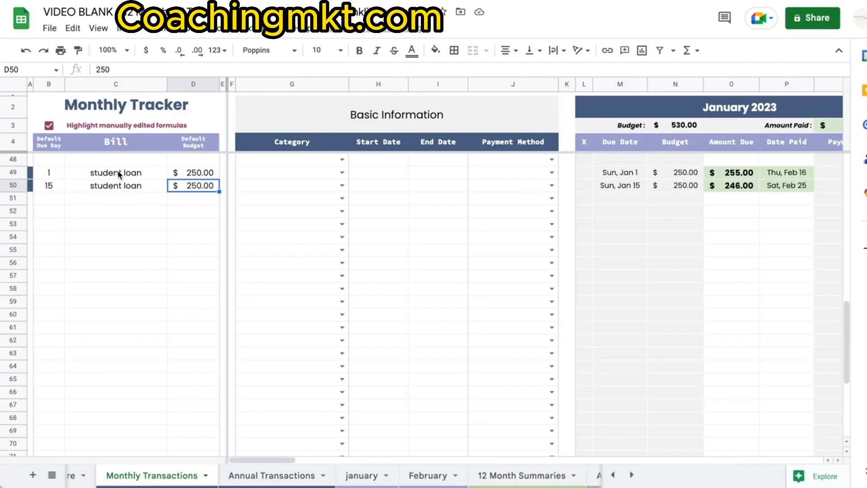
drag(118, 173, 120, 189)
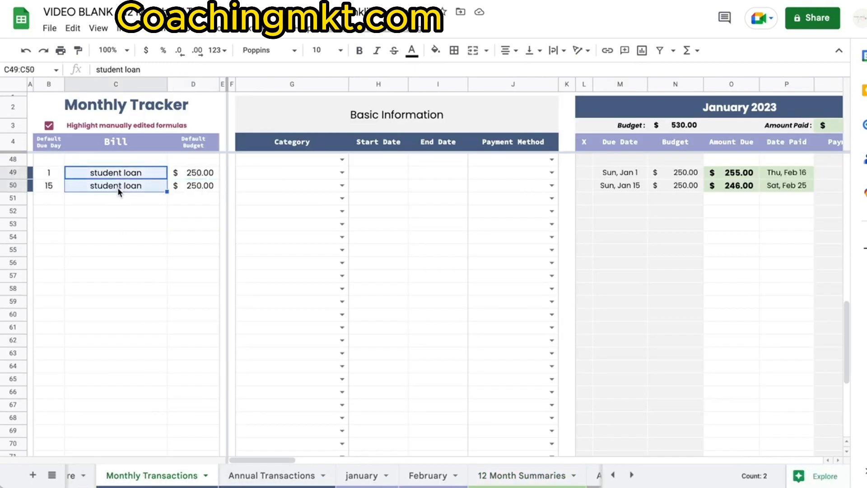
Step: Sum the Total Budget of both student loan rows in Monthly Transactions and compare it with the Student Loan row in the Bill summary
scroll(527, 344, right, 15)
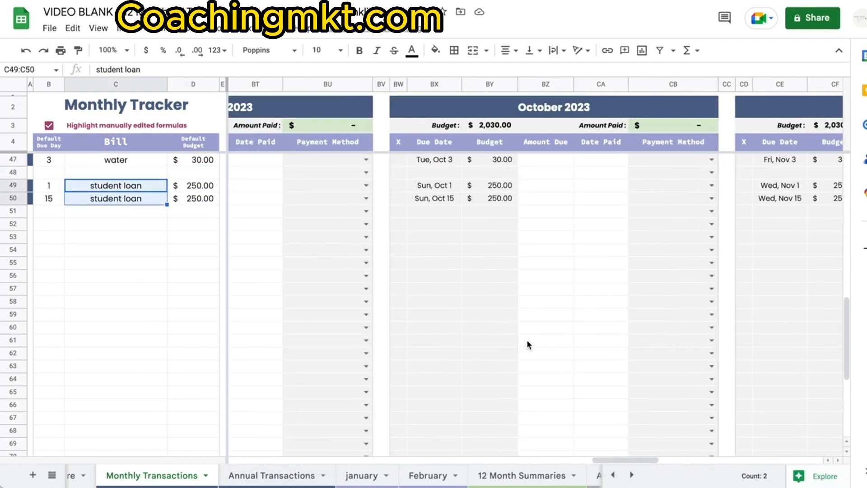
scroll(528, 344, right, 15)
scroll(528, 344, left, 3)
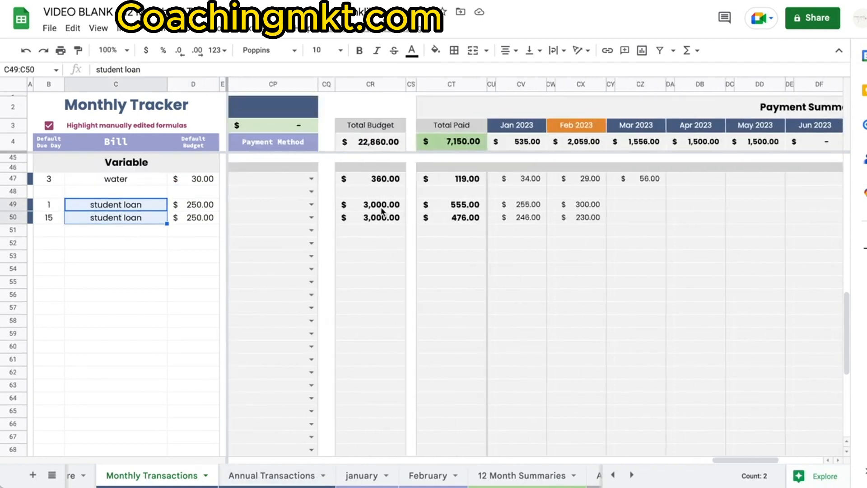
drag(382, 209, 381, 221)
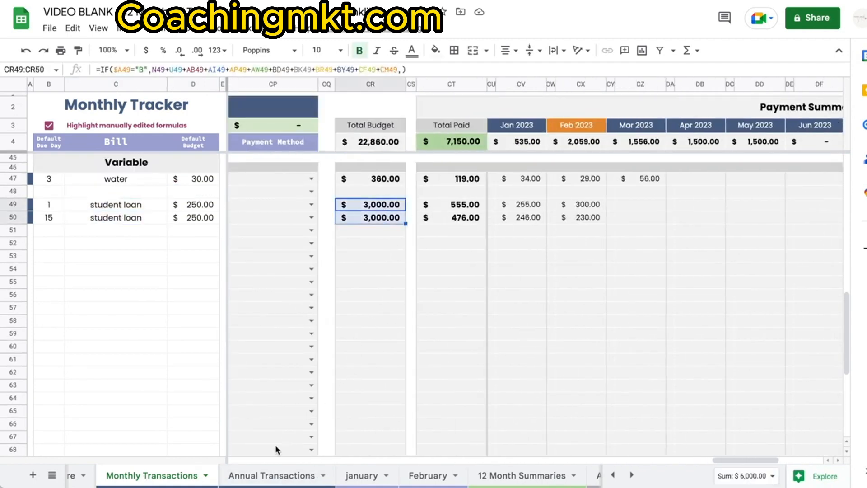
click(533, 474)
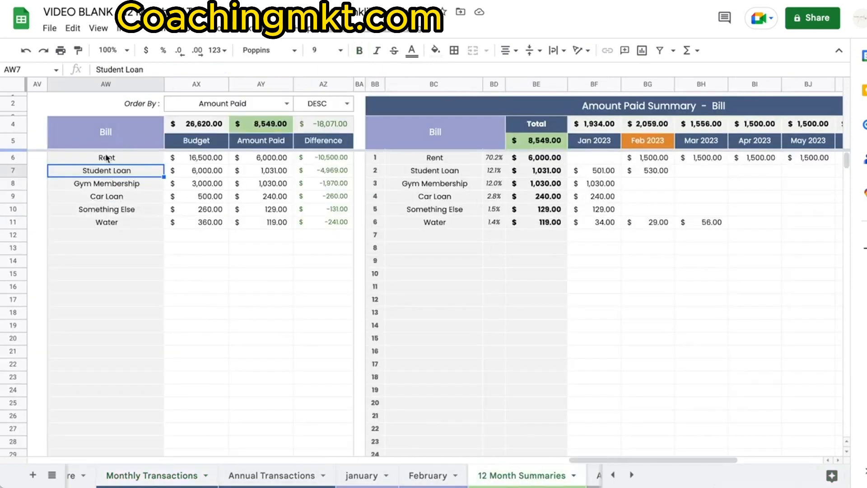
click(196, 171)
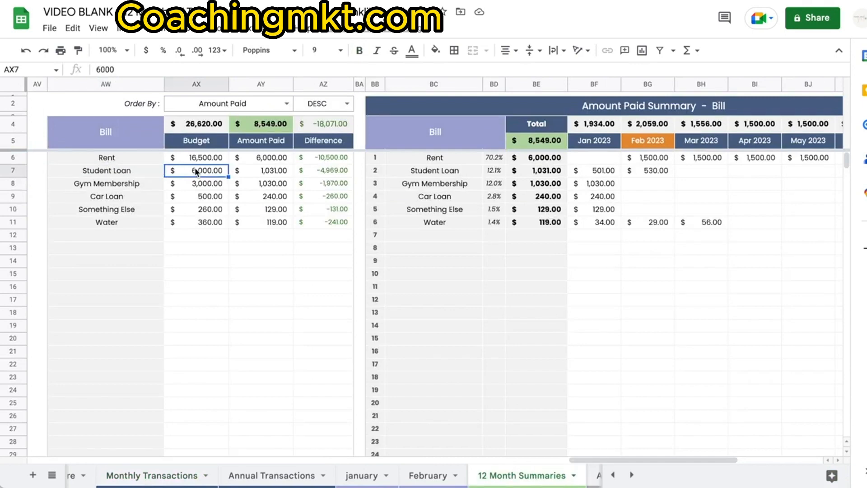
drag(135, 171, 320, 173)
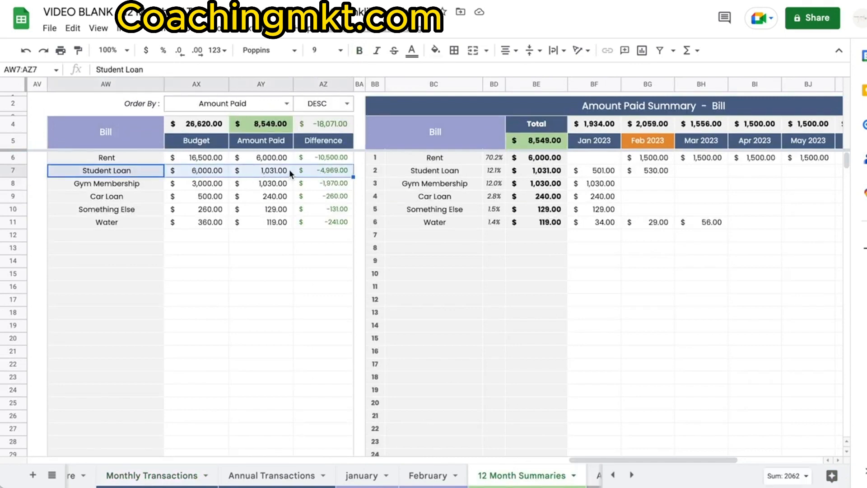
Step: Sum the Total Paid of both student loan rows in Monthly Transactions and return to the 12 Month Summaries
click(183, 477)
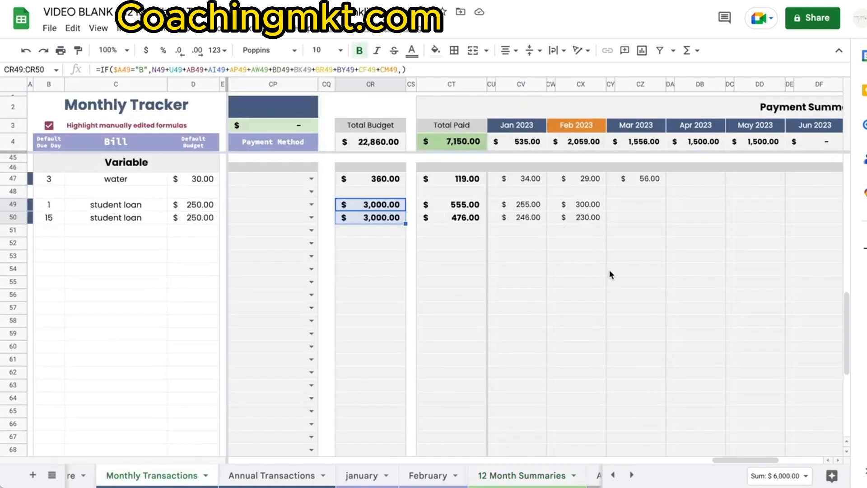
drag(464, 205, 460, 218)
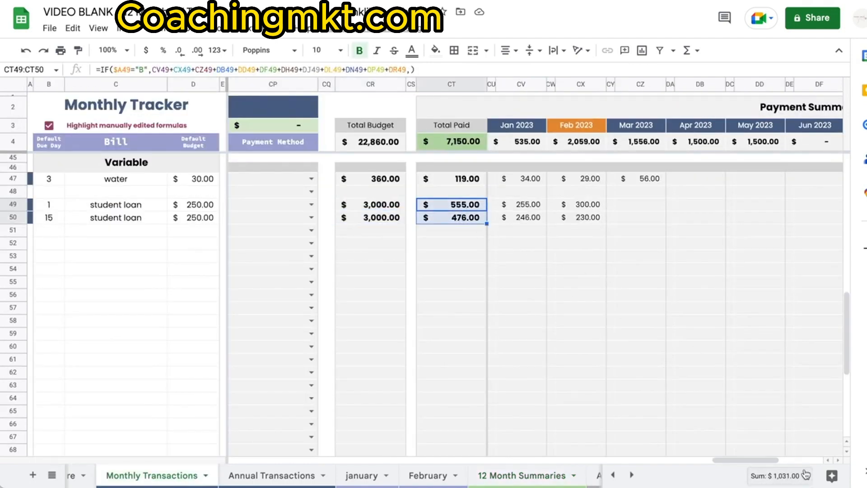
click(524, 478)
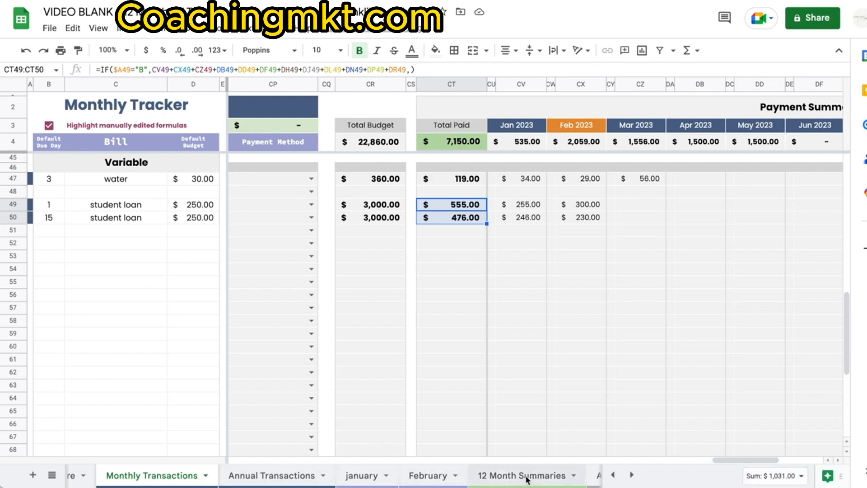
Step: Highlight Student Loan in the Amount Paid Summary - Bill table and review its monthly amounts
scroll(298, 209, right, 6)
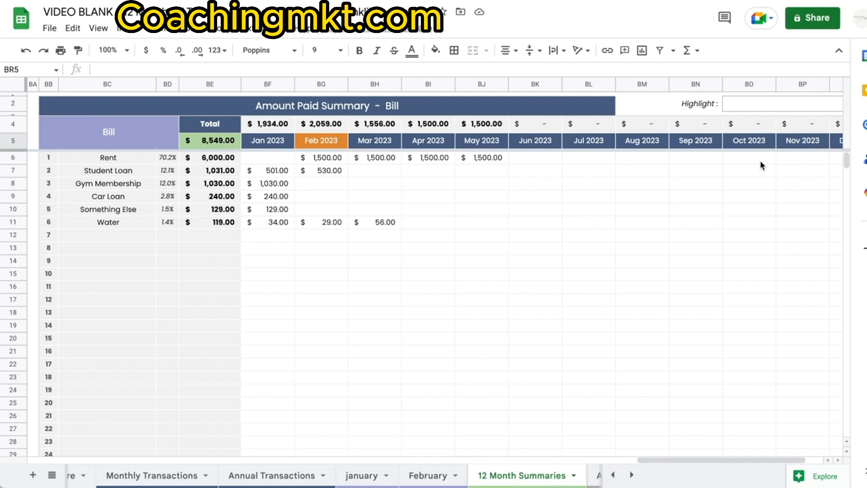
scroll(761, 163, right, 5)
click(747, 103)
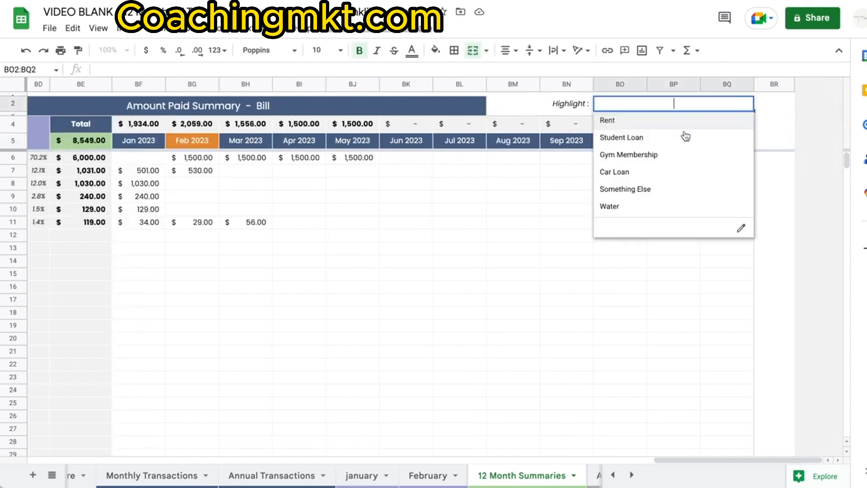
click(661, 141)
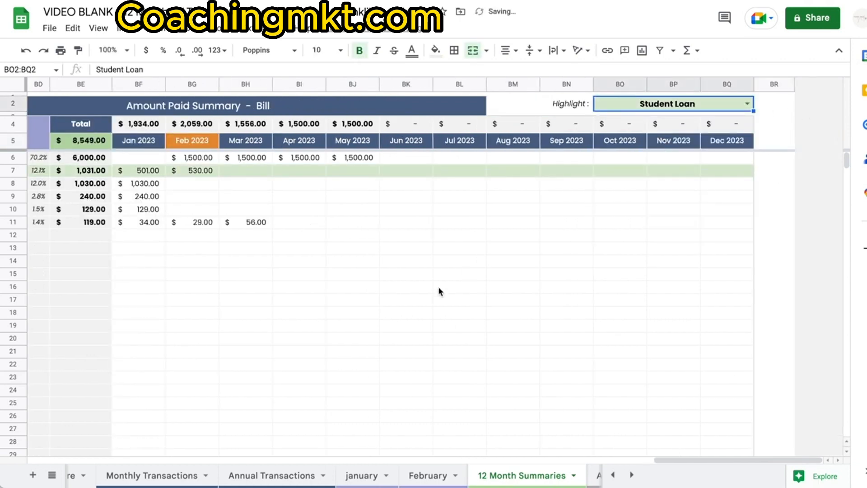
scroll(438, 291, left, 8)
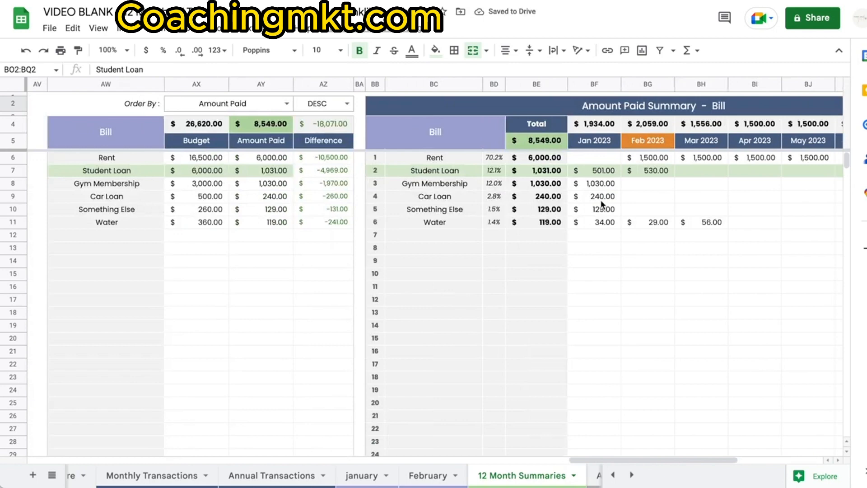
scroll(601, 204, right, 3)
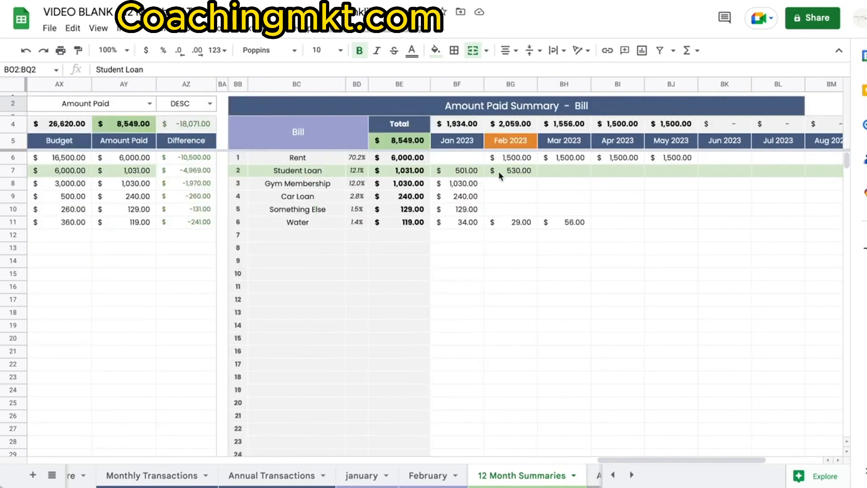
Step: Sum the January and February student loan amounts due in Monthly Transactions and compare them with the Bill summary's monthly figures
click(159, 475)
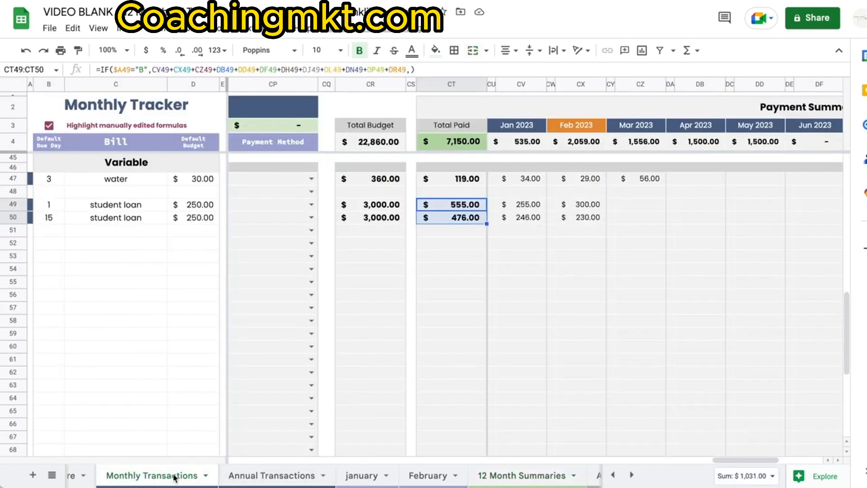
scroll(403, 318, left, 20)
scroll(402, 317, right, 7)
scroll(403, 318, up, 1)
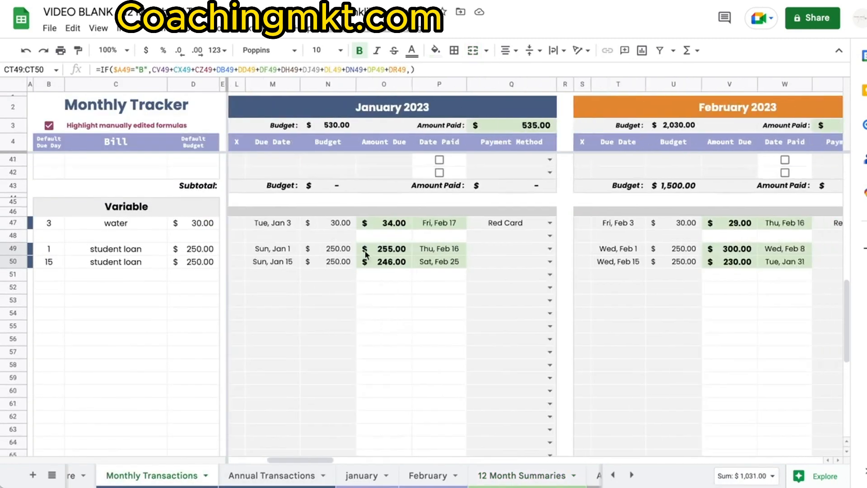
drag(369, 251, 371, 264)
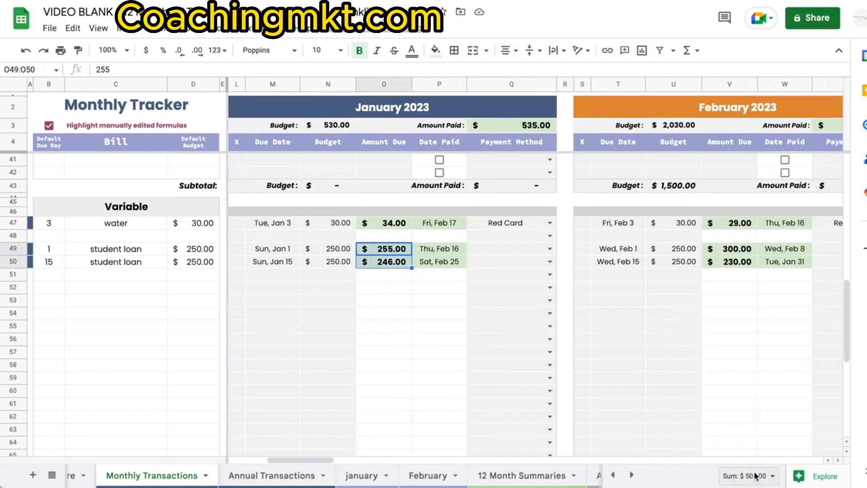
drag(739, 250, 740, 276)
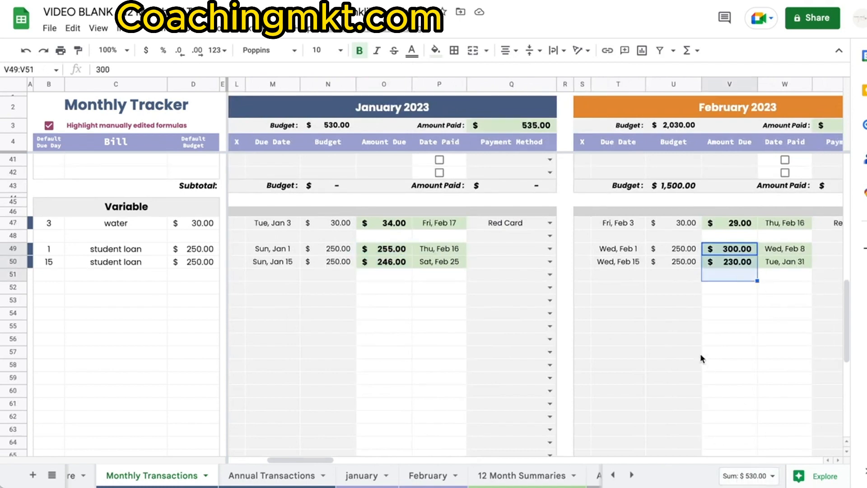
click(540, 477)
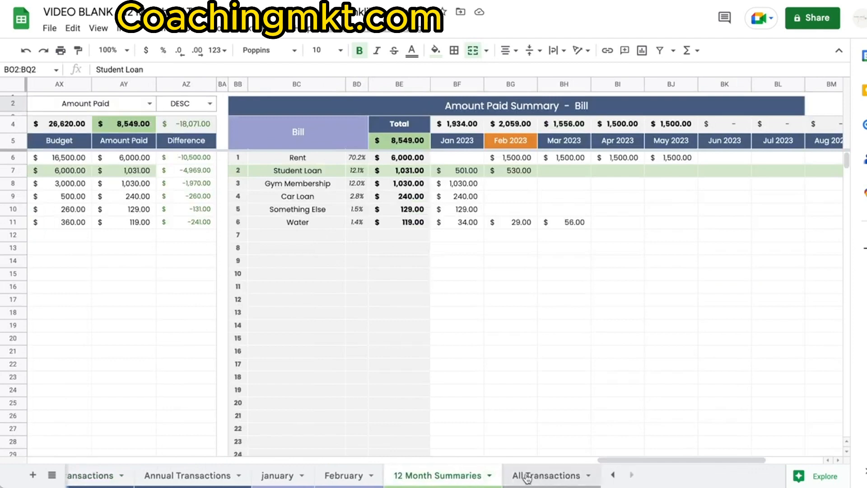
Step: Order the Pending table in the All Transactions sheet by Due Date in ASC direction
click(527, 476)
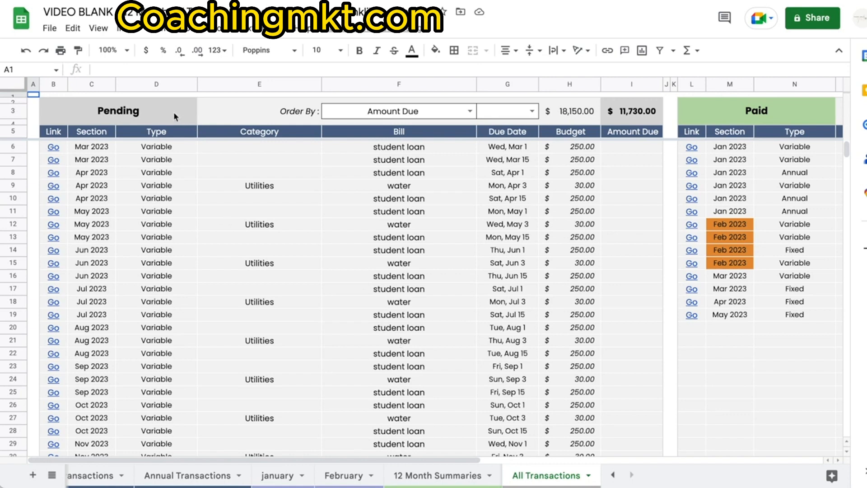
click(470, 115)
click(366, 197)
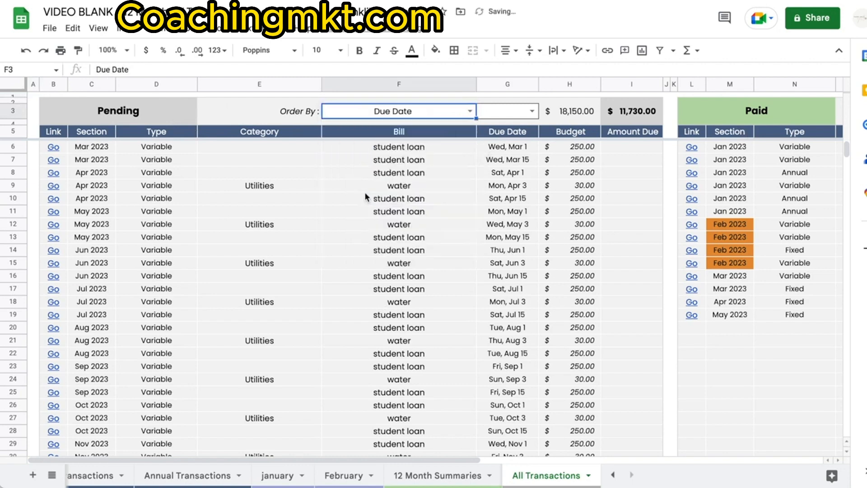
click(532, 111)
click(494, 129)
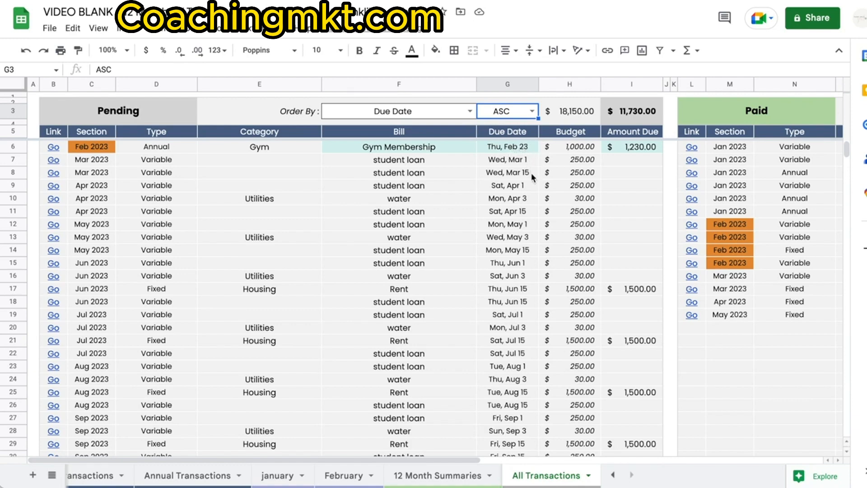
Step: Order the Paid table in All Transactions by Amount Paid in DESC direction
scroll(532, 172, right, 10)
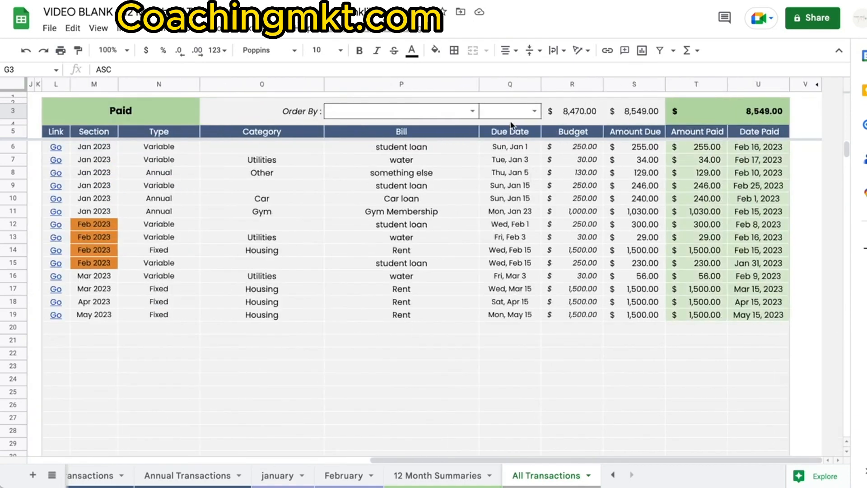
click(472, 112)
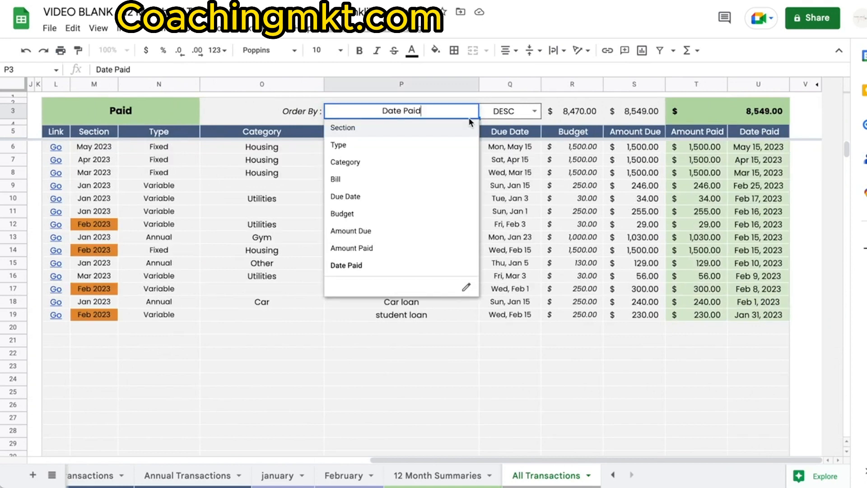
click(400, 253)
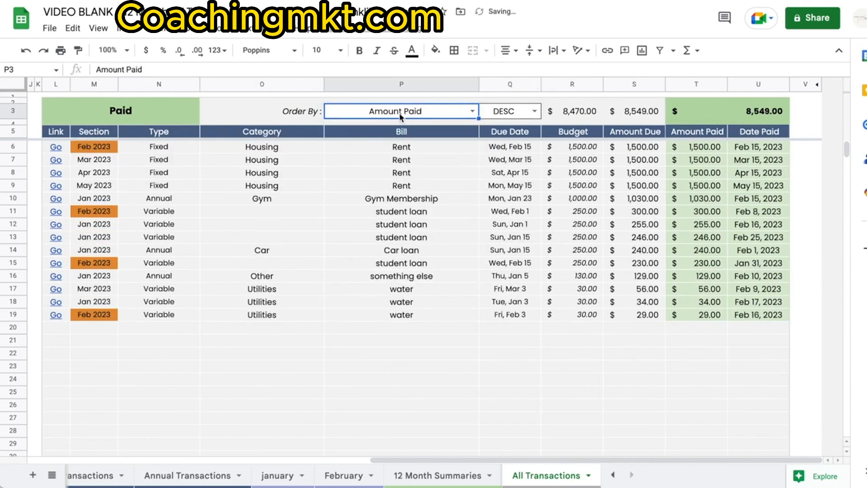
Step: Try ordering the Paid table by Section in DESC direction and return to the Pending table
click(471, 112)
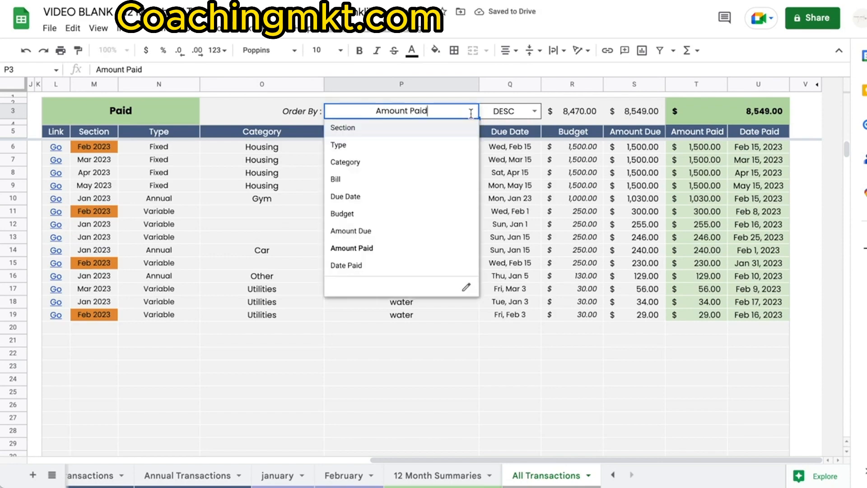
click(370, 130)
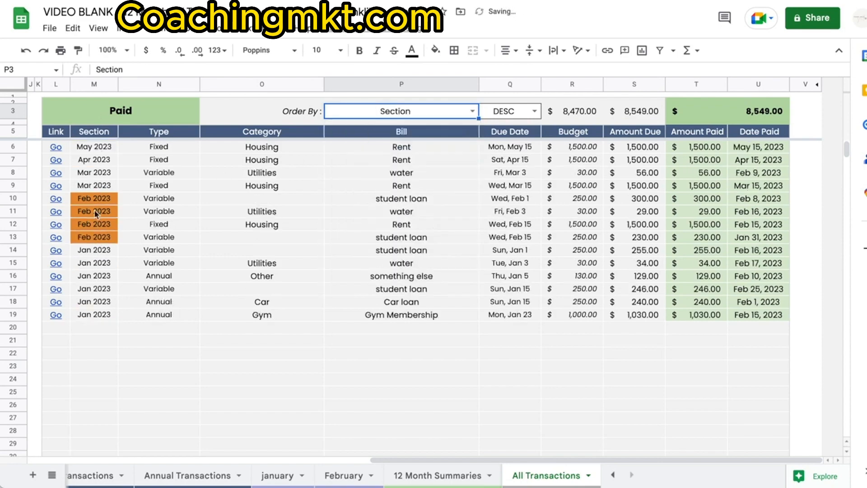
scroll(410, 196, left, 10)
scroll(412, 199, left, 3)
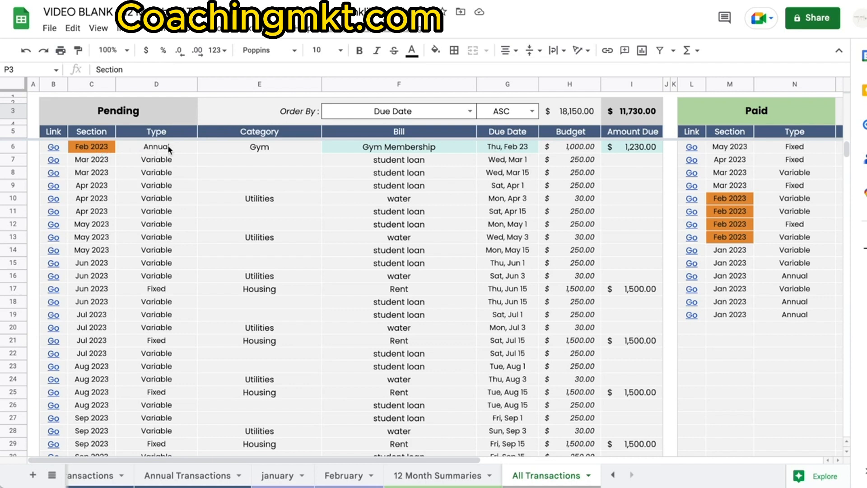
Step: Follow the pending Gym Membership link to February 2023 in Annual Transactions, set its Date Paid to 2/15/2023, and check the Paid table in All Transactions
mouse_move(57, 150)
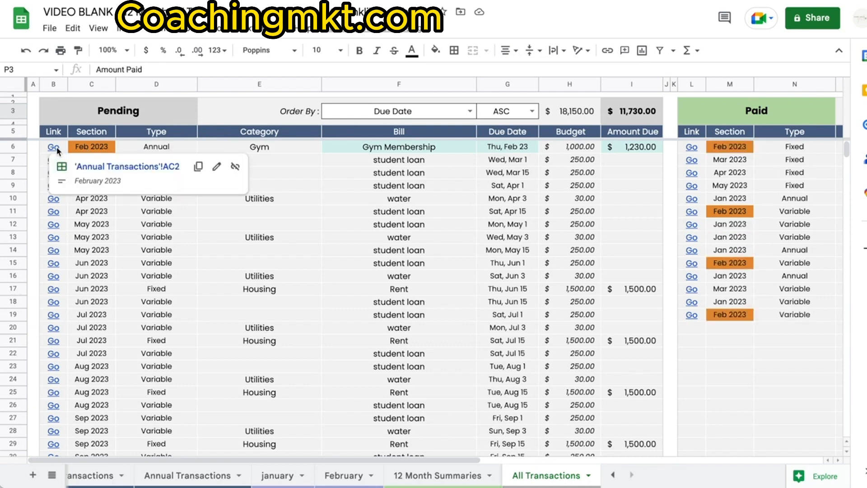
click(93, 166)
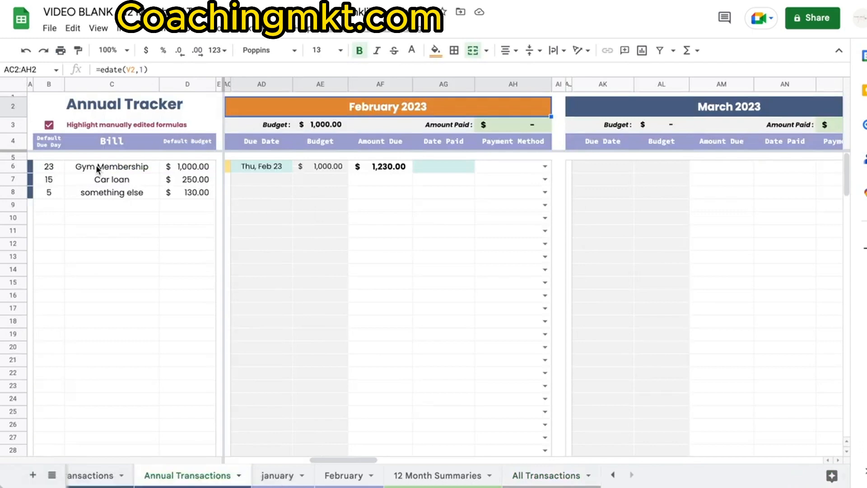
scroll(425, 251, left, 1)
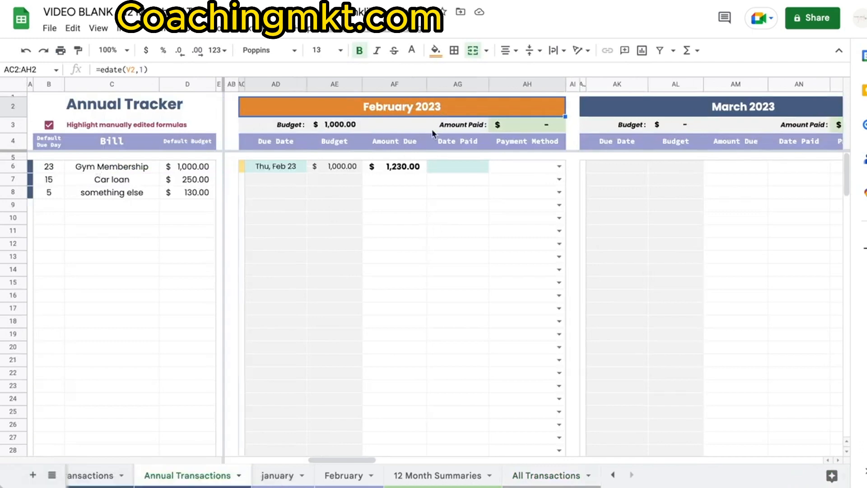
click(438, 170)
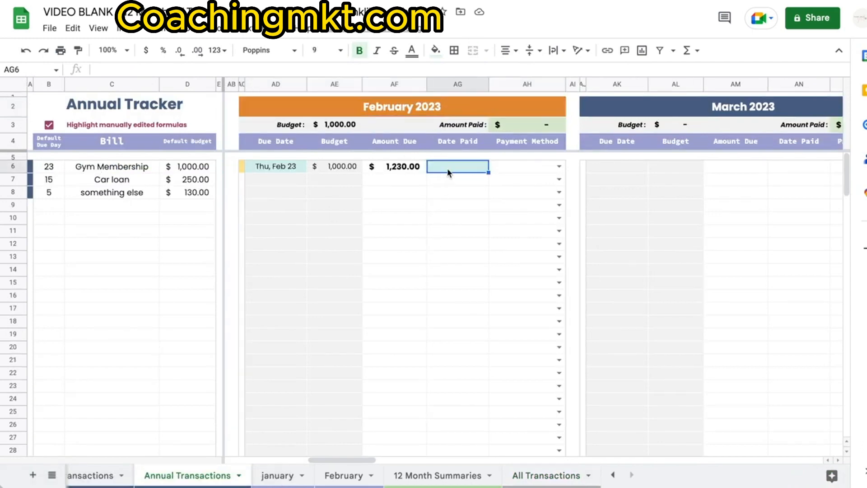
double_click(455, 166)
click(457, 248)
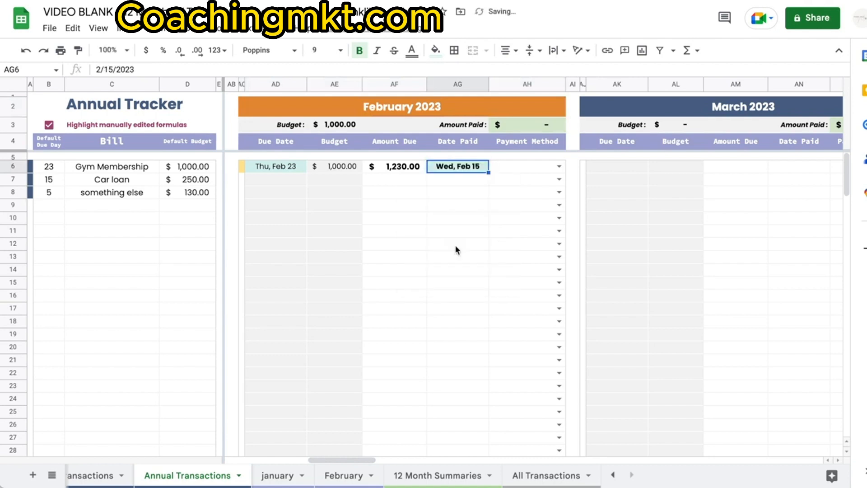
click(533, 474)
scroll(292, 161, right, 10)
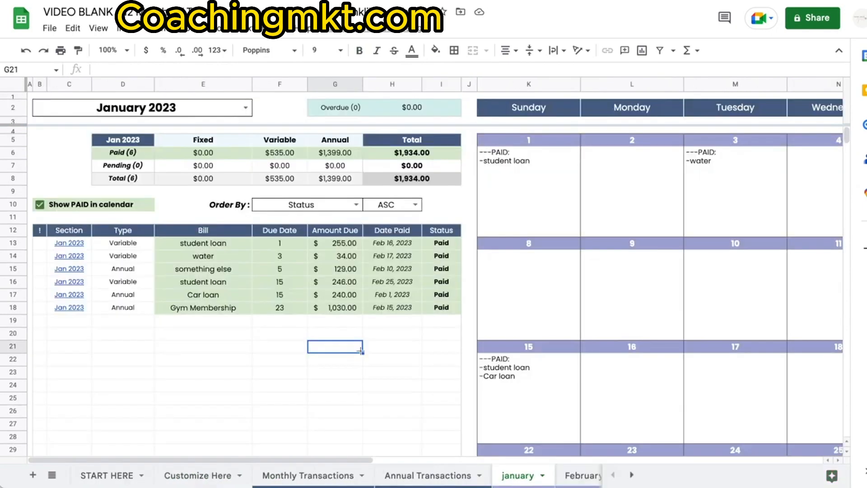
Step: In Monthly Transactions, replace the March 2023 due date of the first student loan with 1/17/2023
click(324, 474)
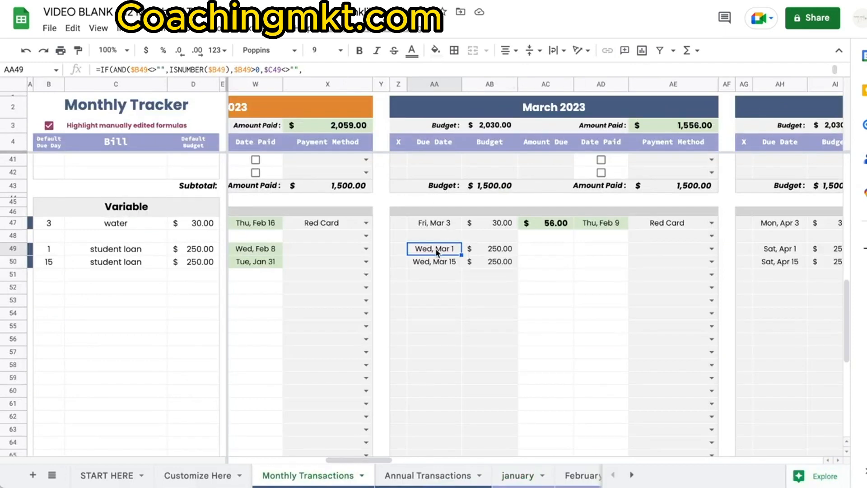
key(Delete)
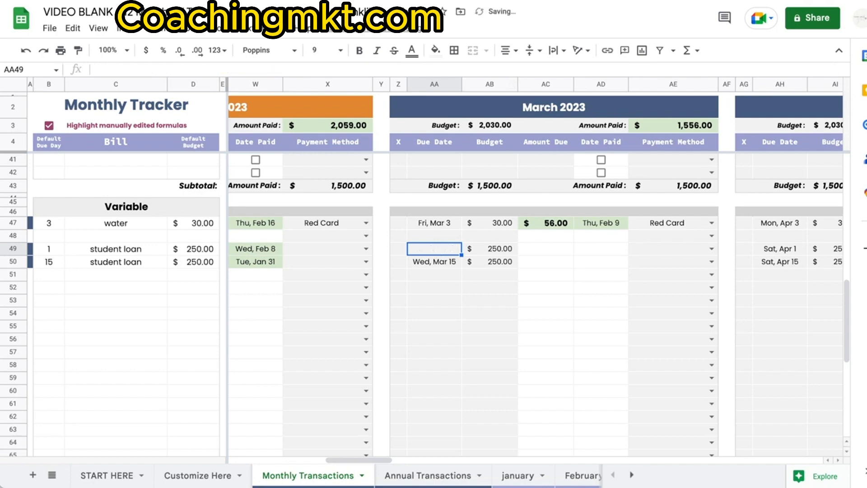
double_click(447, 247)
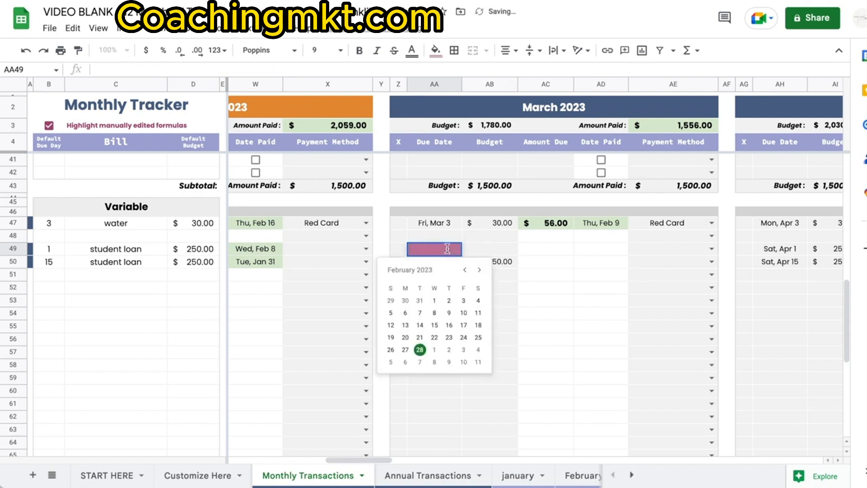
click(465, 270)
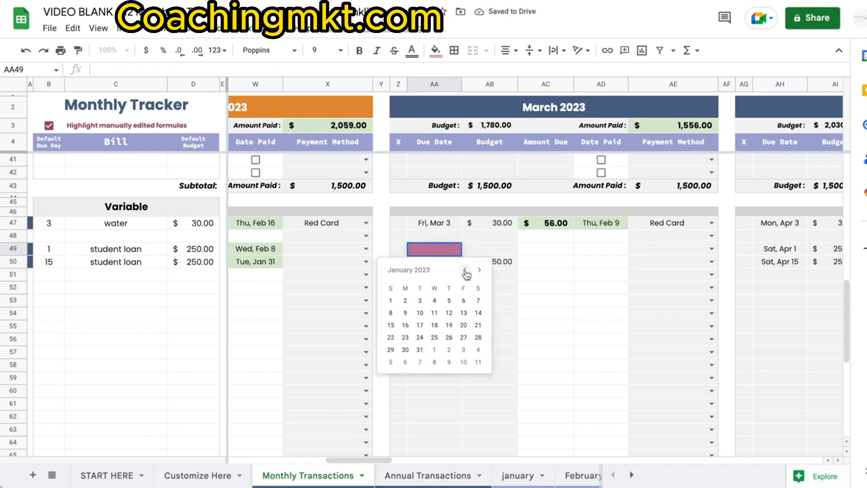
click(420, 327)
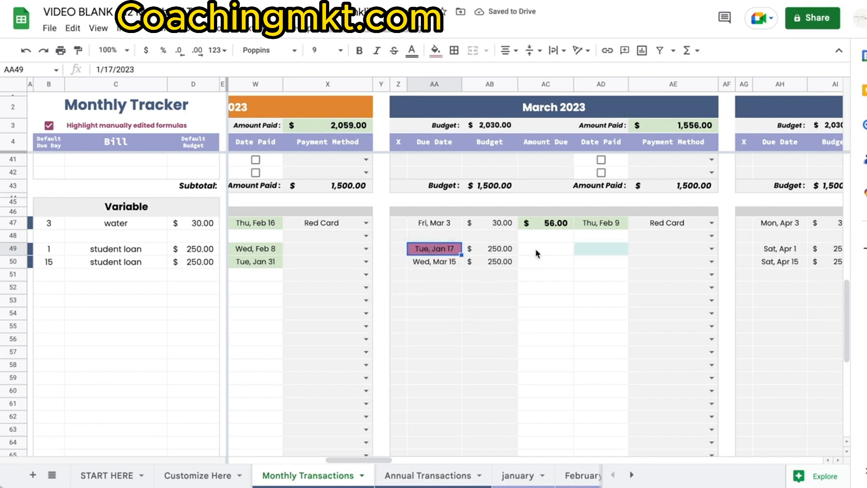
Step: Check the student loan entry due on the 17th in the january sheet's bill list
click(516, 475)
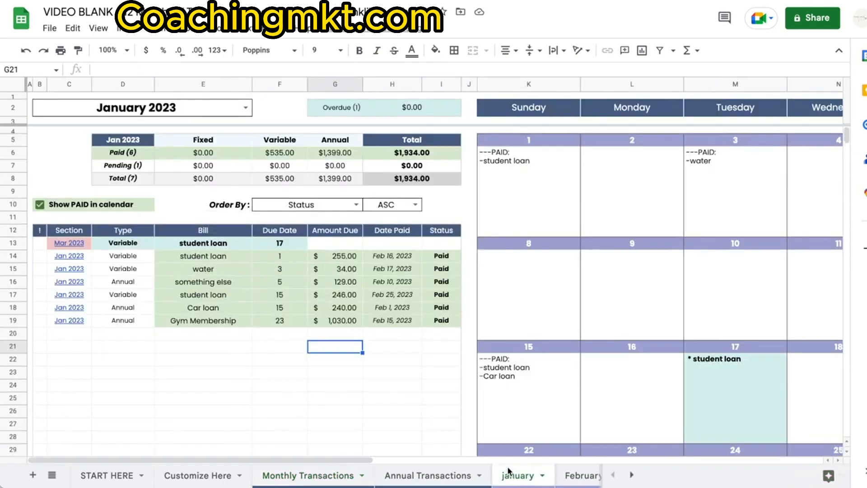
drag(118, 242, 429, 242)
click(215, 373)
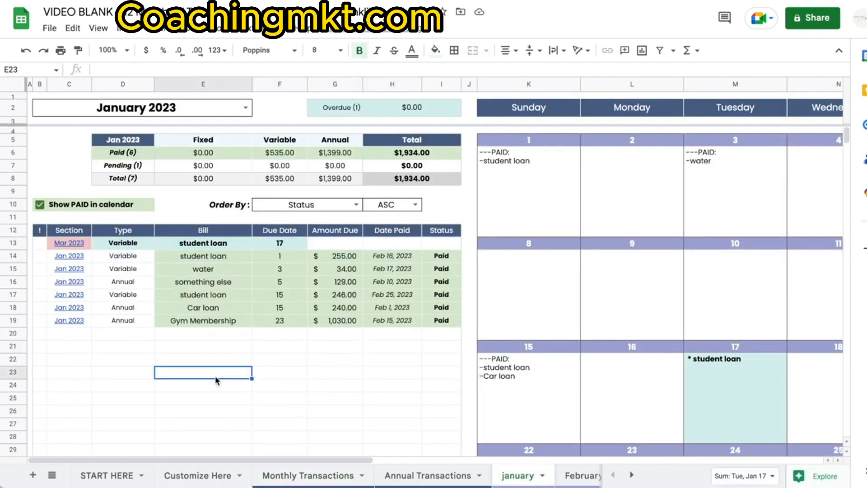
Step: Follow the student loan's Mar 2023 section link from the january sheet to its source in Monthly Transactions
mouse_move(74, 240)
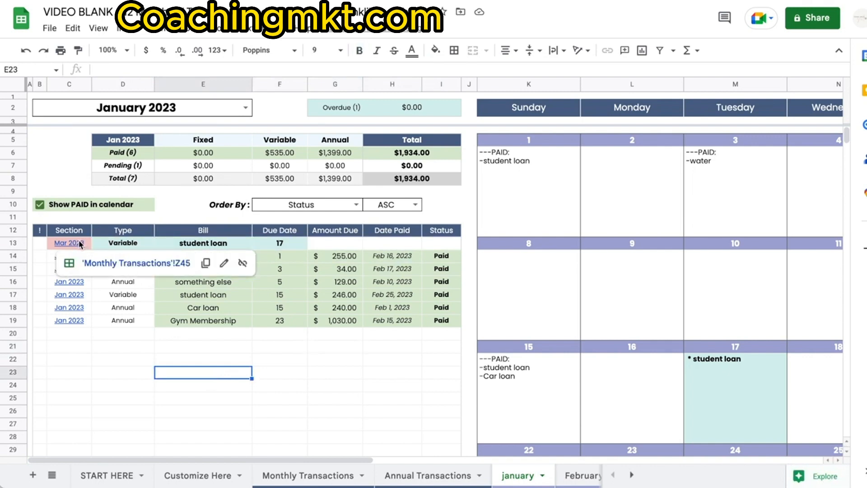
key(Left)
key(Down)
key(Down)
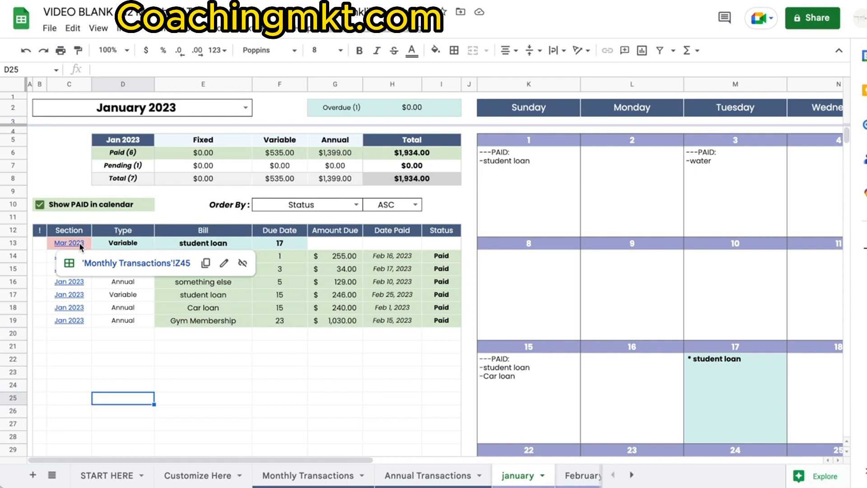
key(Right)
key(Up)
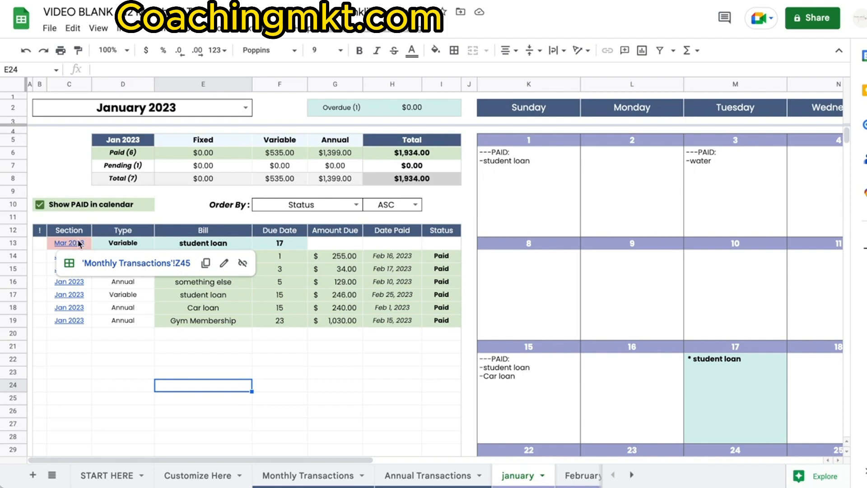
click(337, 387)
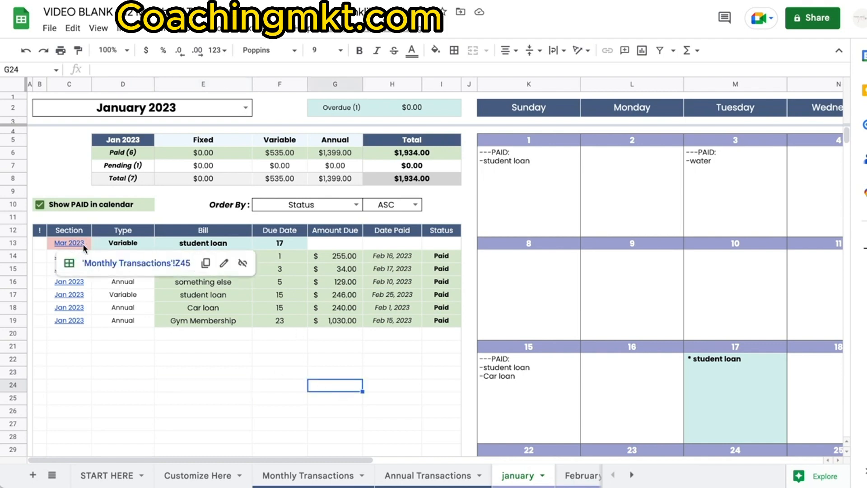
click(105, 266)
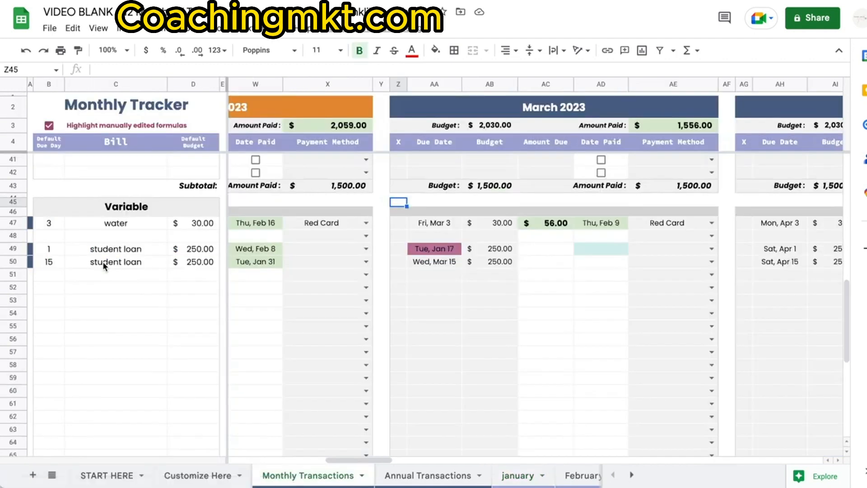